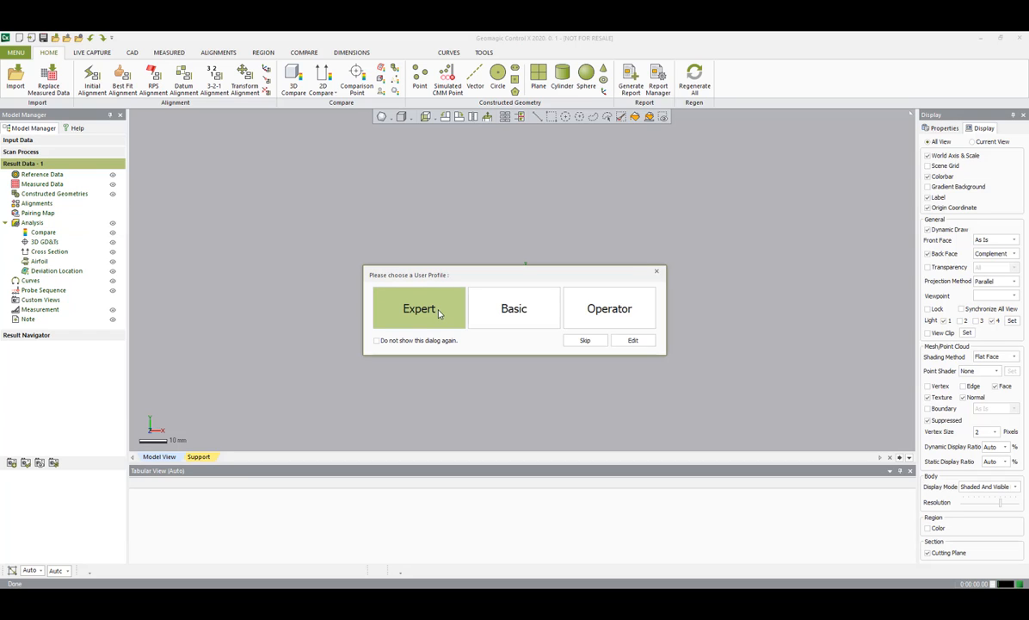
Choose the Expert user profile and import the ArtecMicro_Start file.
left_click(439, 313)
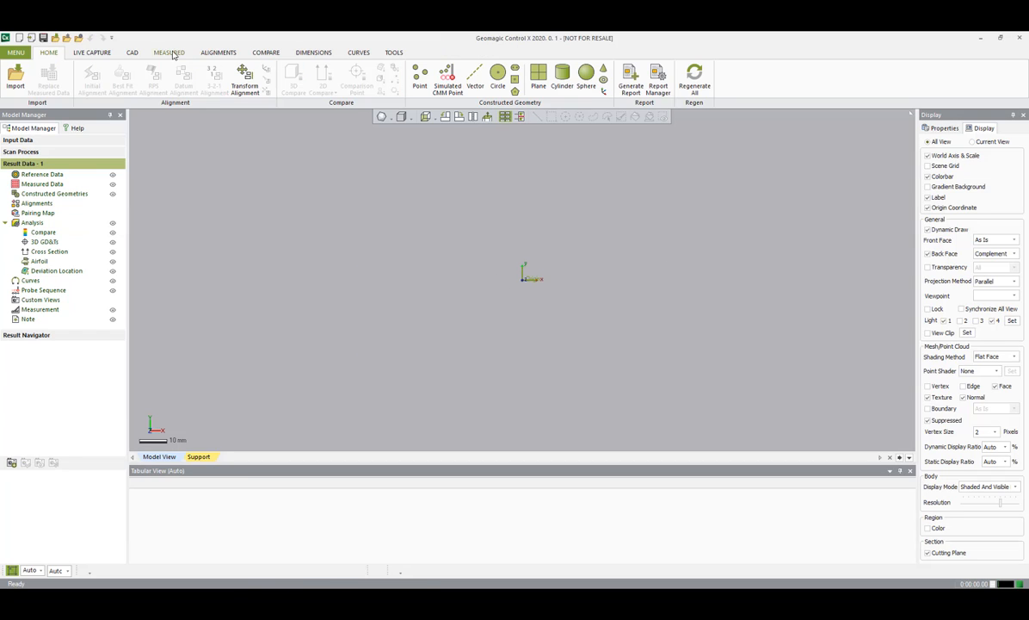
left_click(17, 79)
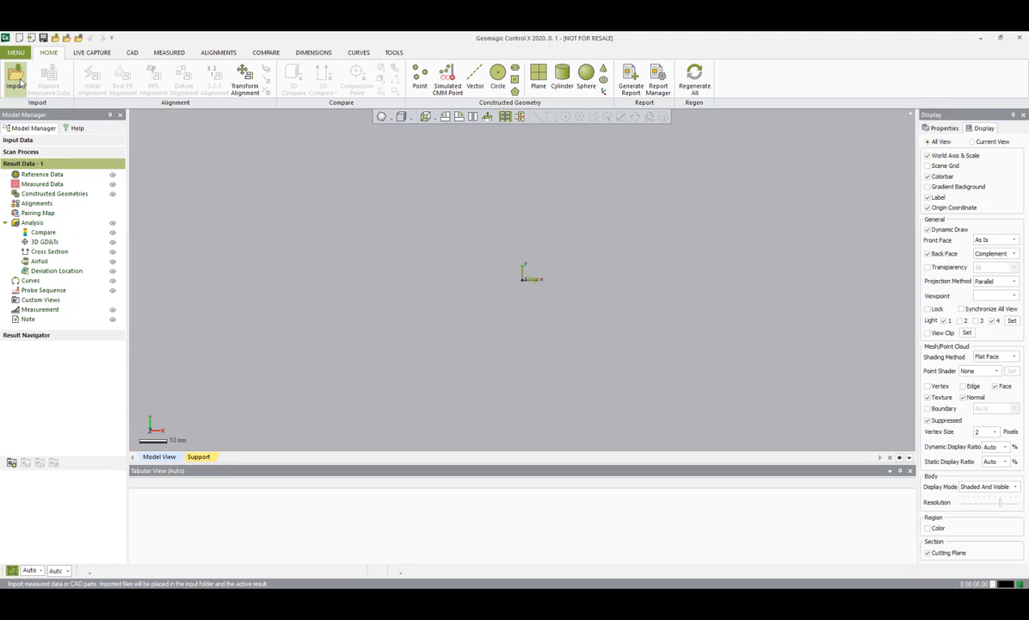
left_click(86, 105)
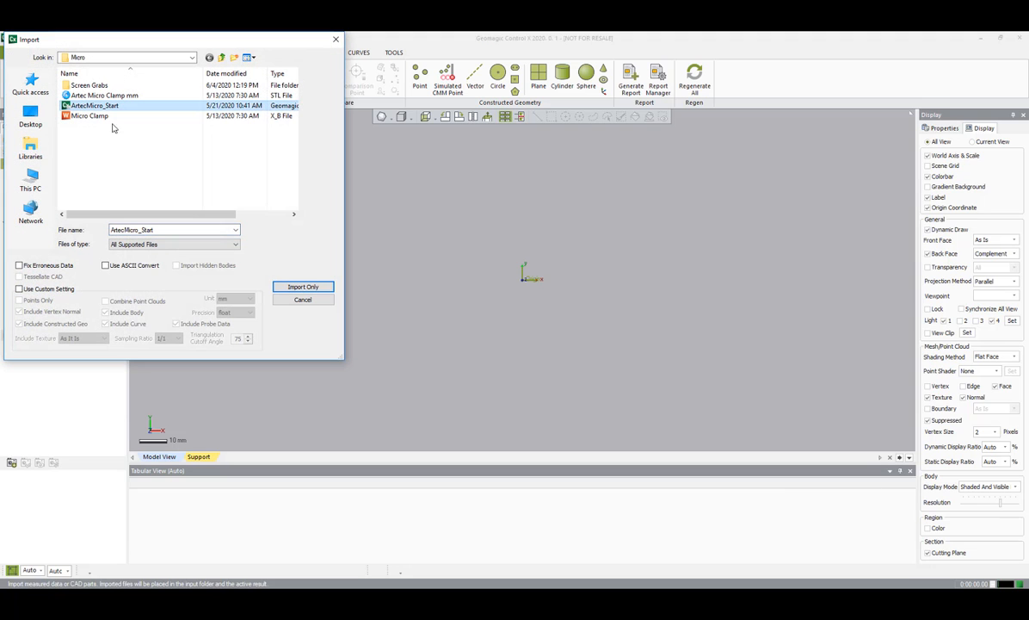
left_click(302, 286)
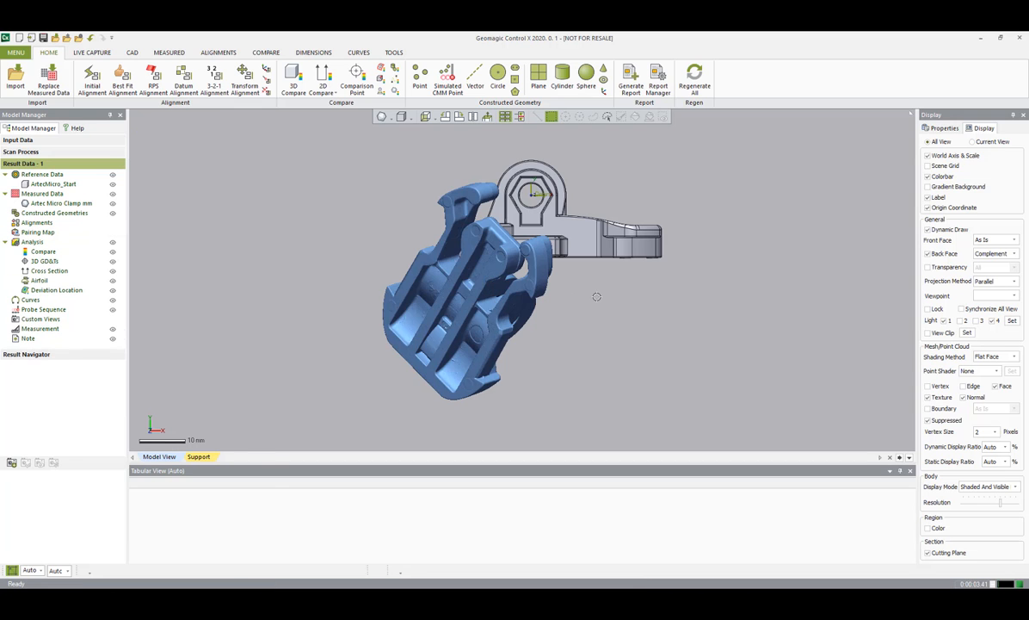
Align the measured clamp scan to the reference CAD with an Initial Alignment followed by a Best Fit Alignment at 100% sampling.
right_click_drag(271, 311, 512, 399)
left_click(95, 80)
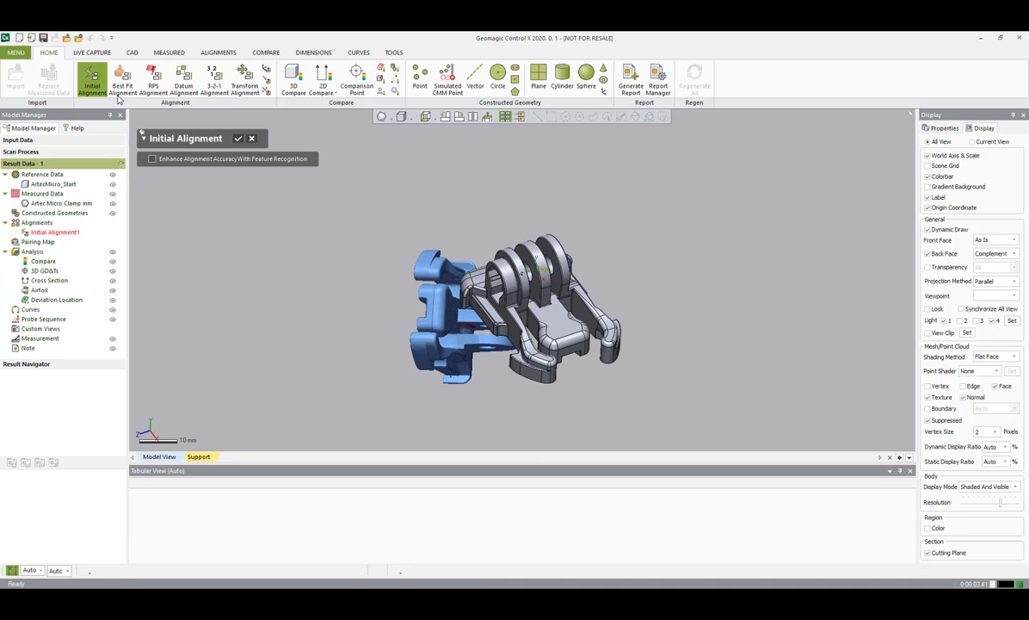
left_click(238, 138)
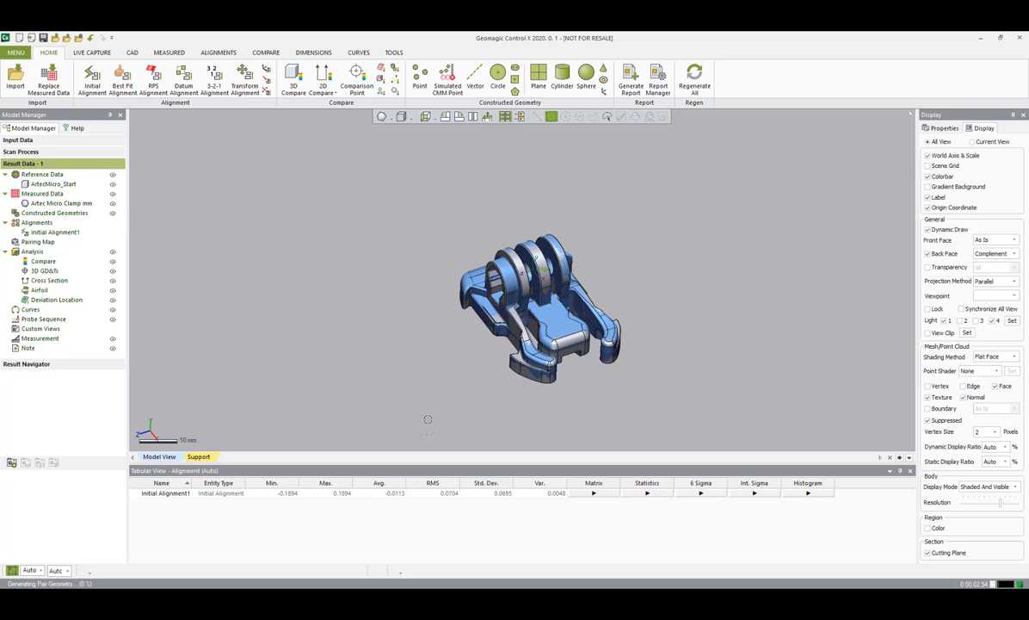
right_click_drag(465, 337, 342, 268)
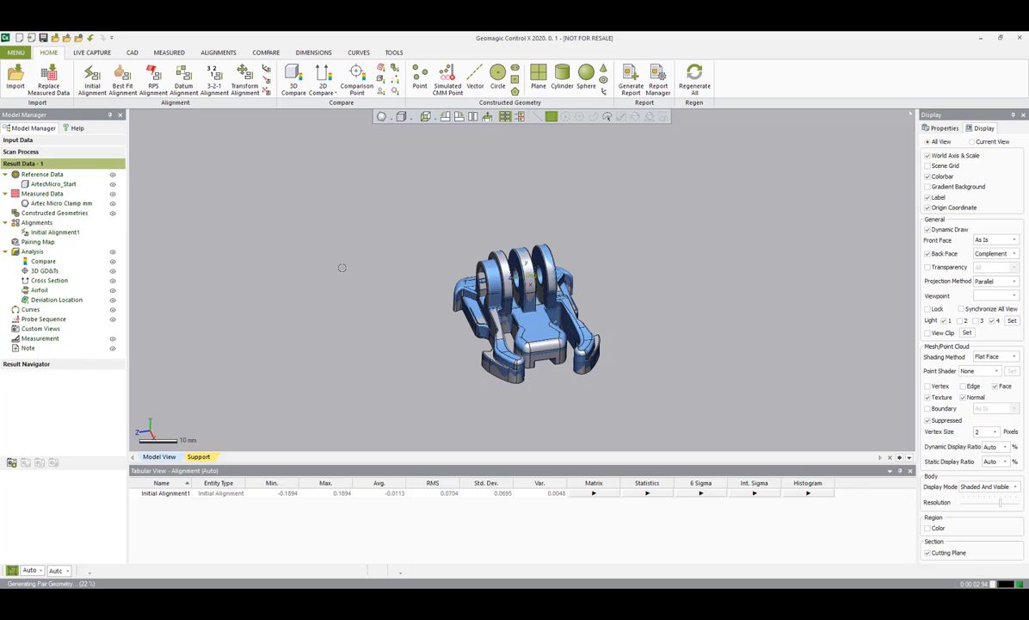
left_click(123, 87)
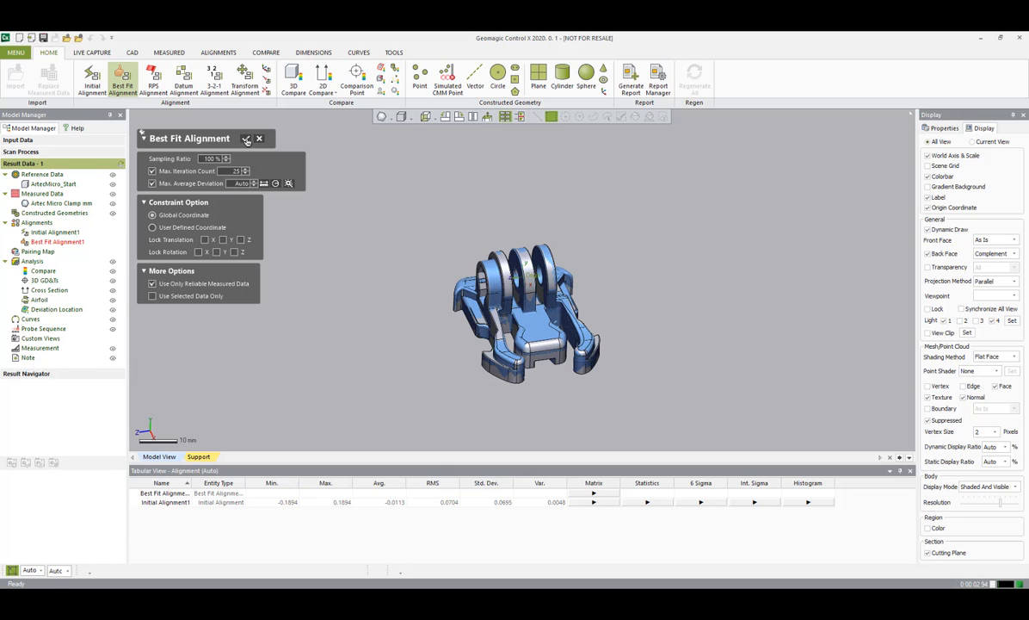
left_click(245, 138)
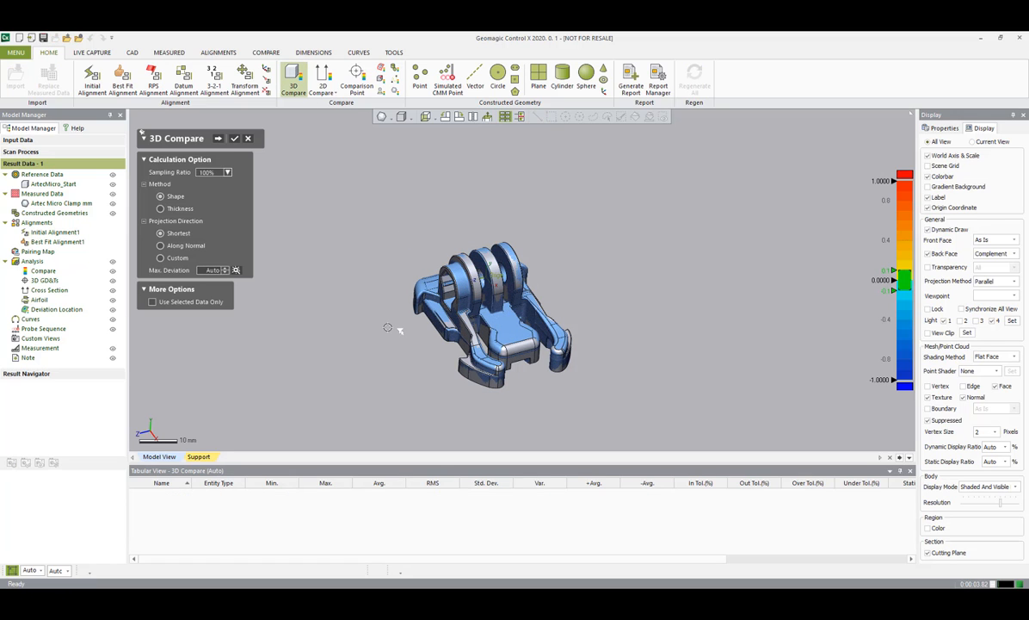
Calculate a 3D Compare by shape with projection along normal, and set its specific tolerance to ±0.25.
left_click(159, 247)
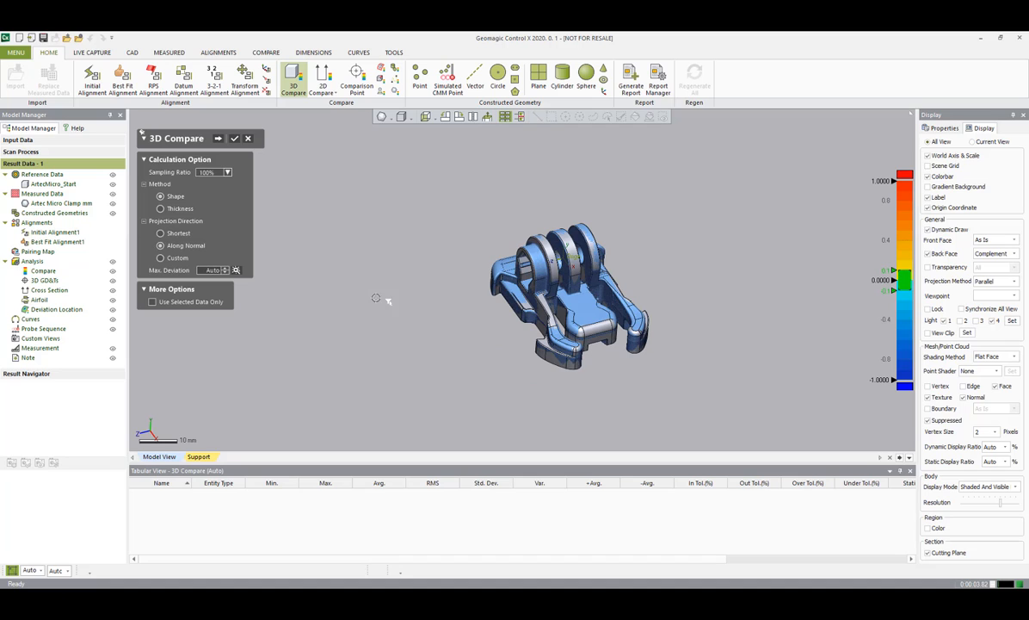
right_click_drag(389, 301, 328, 304)
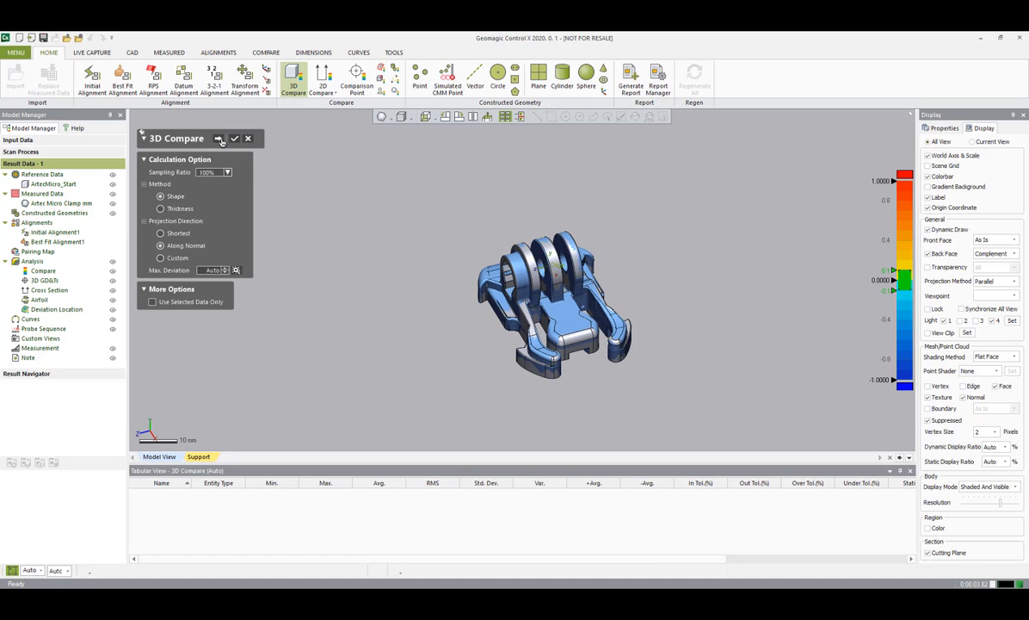
left_click(218, 138)
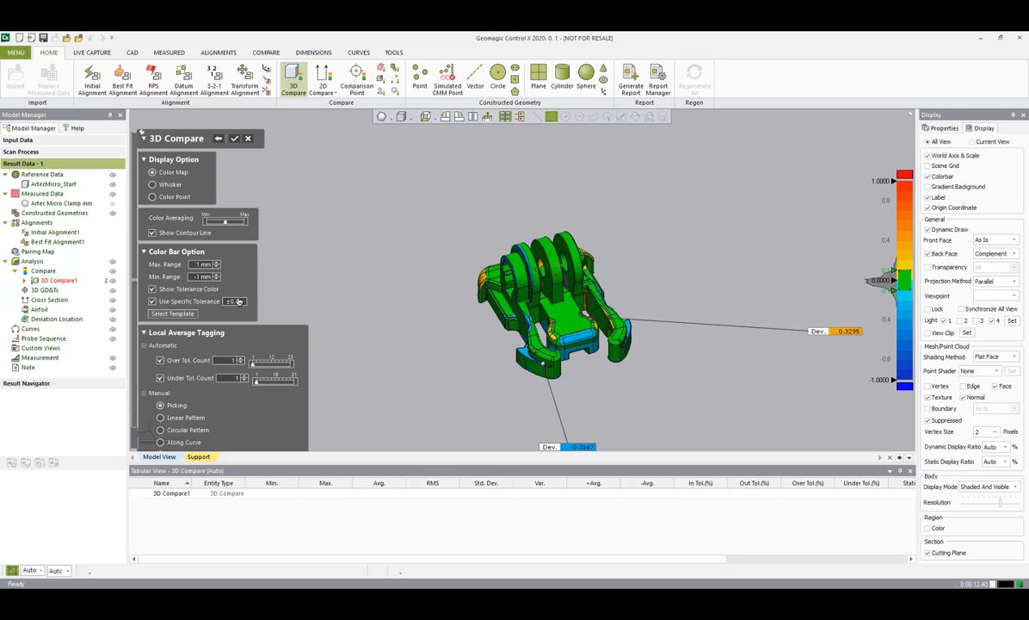
type(".25")
key("Return")
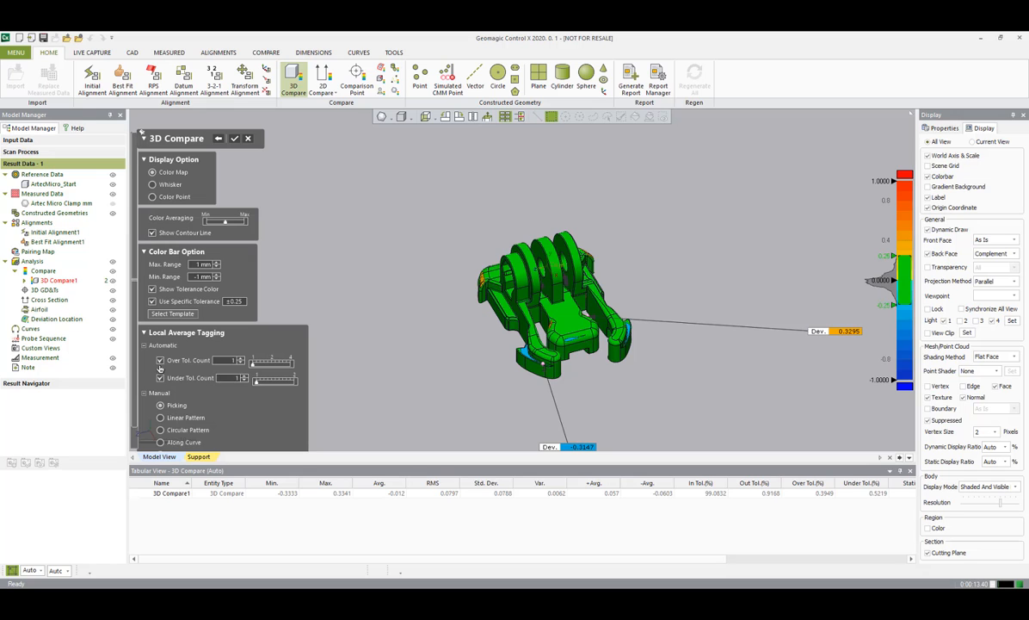
Switch the deviation labels to manual placement, position them clear of the clamp, and accept the 3D Compare.
right_click_drag(390, 412, 516, 423)
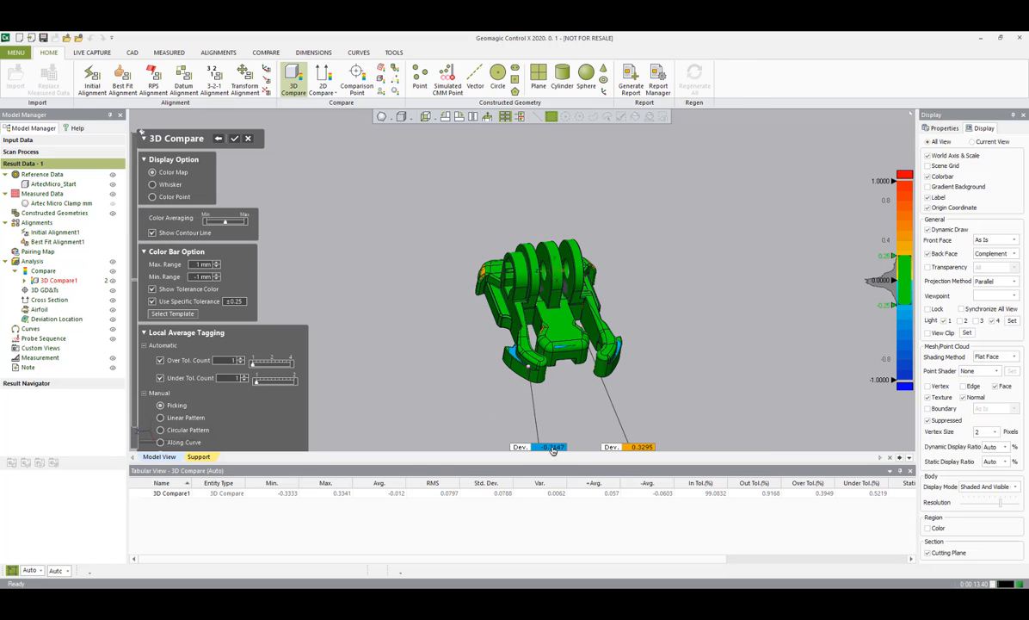
left_click(519, 119)
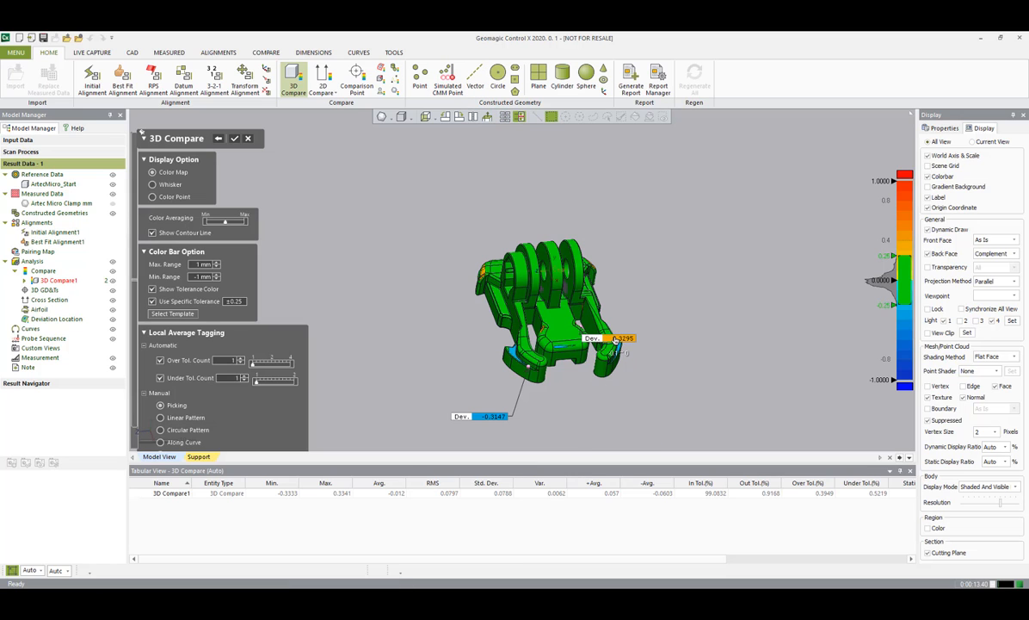
left_click_drag(627, 338, 700, 313)
right_click_drag(576, 374, 508, 373)
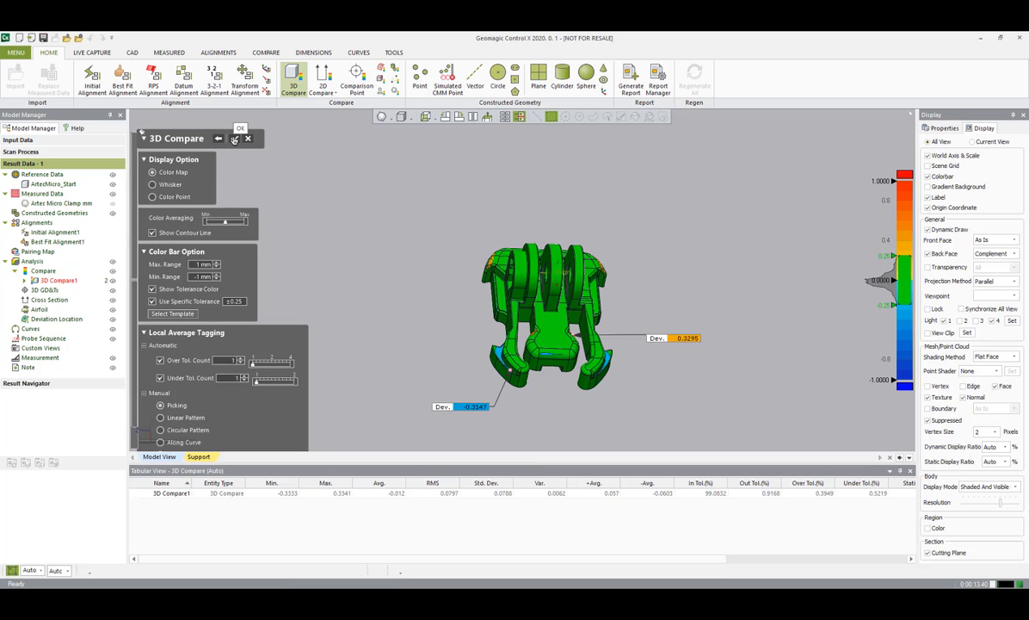
left_click(234, 139)
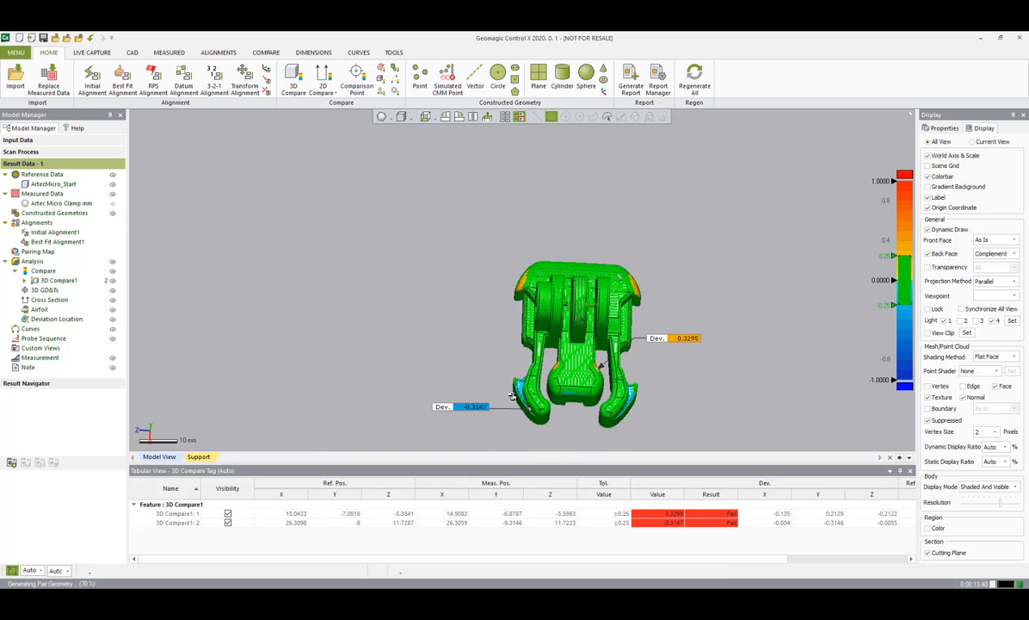
Spread the two deviation labels out to either side of the clamp in a close-up view of its arms.
right_click_drag(511, 394, 546, 399)
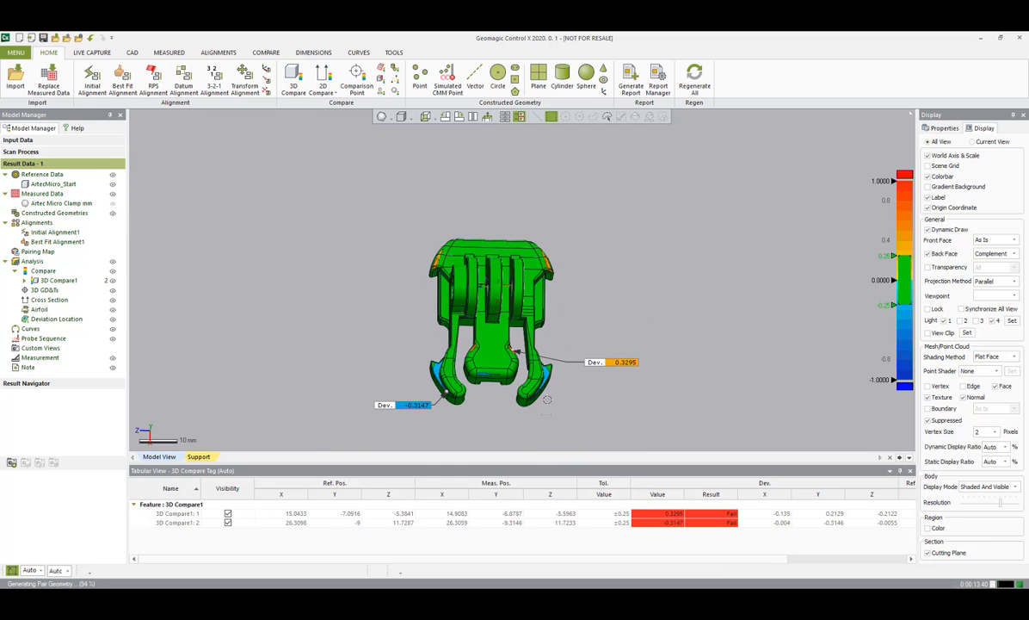
scroll(535, 348, "up", 4)
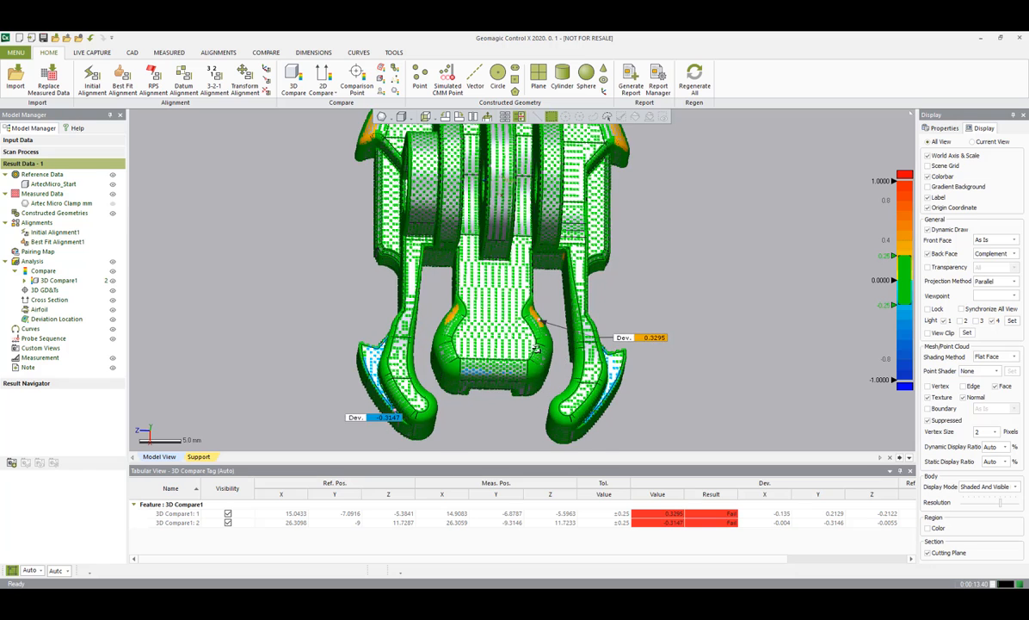
right_click_drag(535, 348, 567, 311)
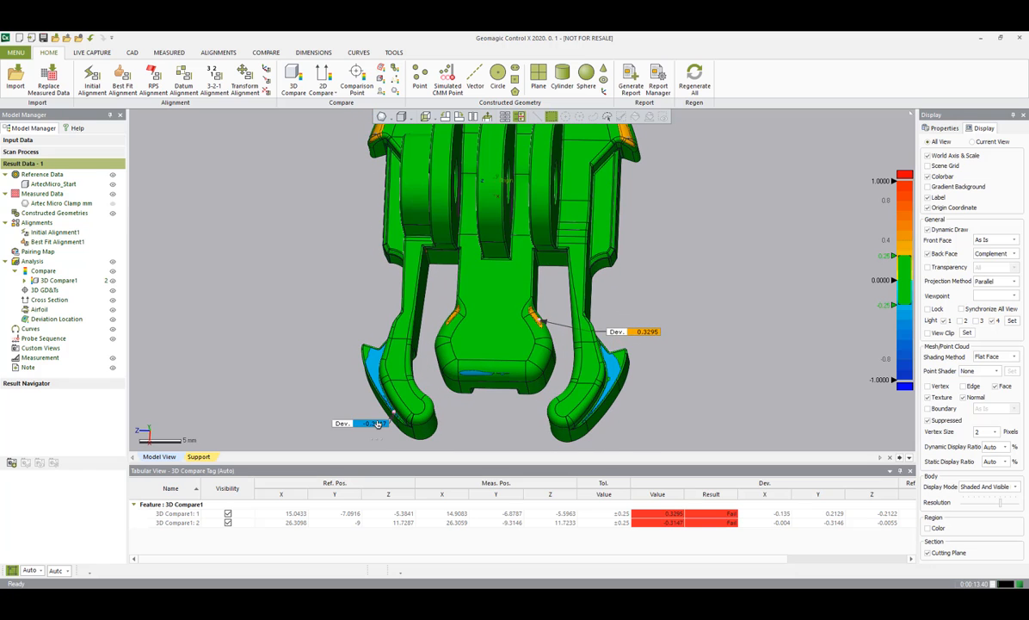
left_click_drag(363, 423, 303, 414)
left_click_drag(642, 334, 647, 305)
Store the current close-up view for the 3D Compare result.
left_click(64, 281)
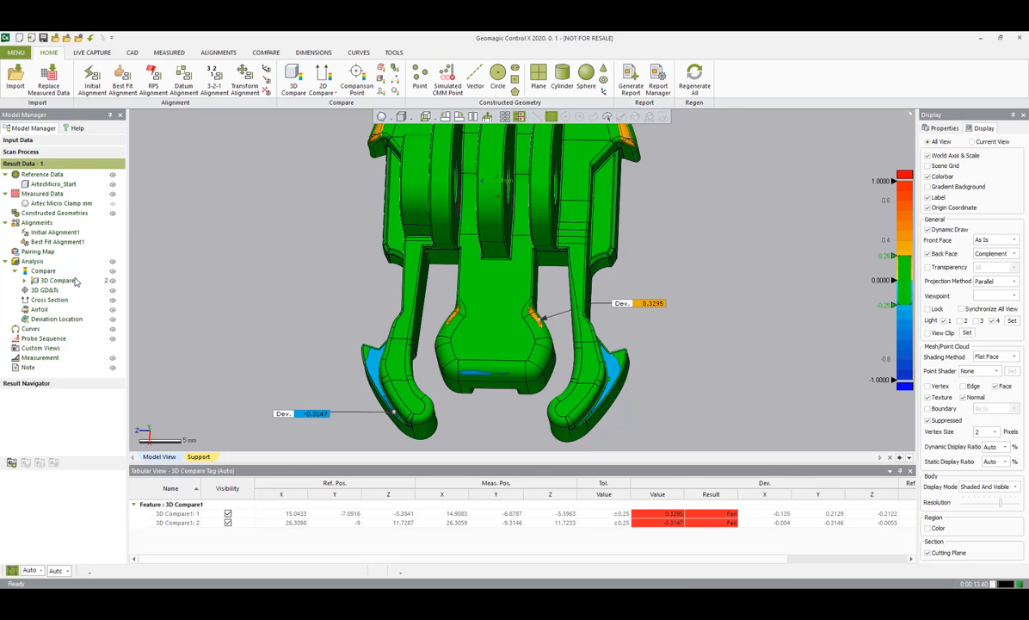
left_click(55, 463)
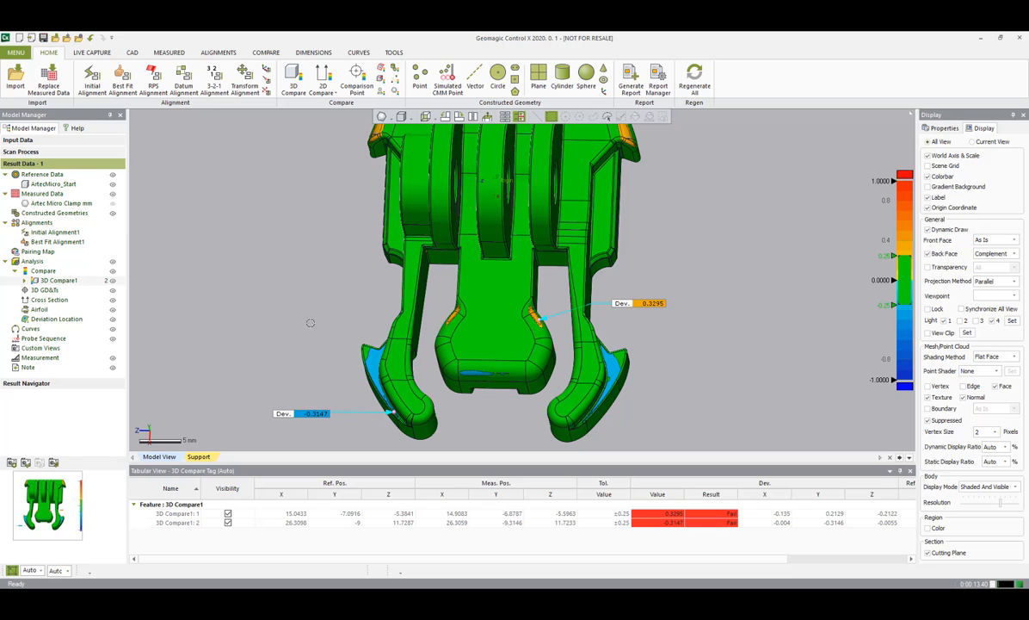
left_click(291, 280)
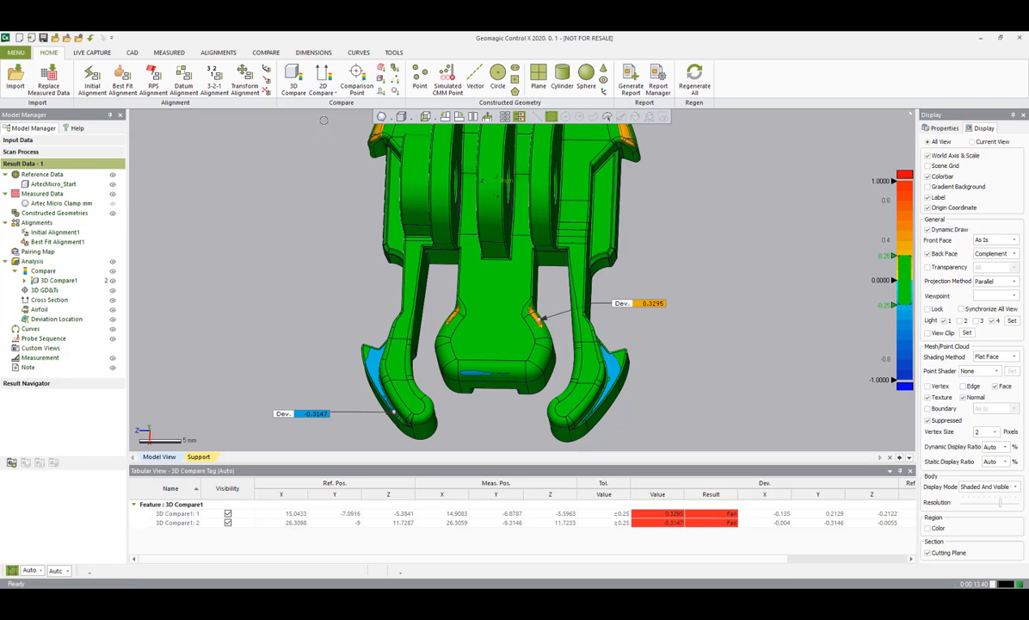
Start a Comparison Point analysis with both 3D Compare labels hidden, and set its specific tolerance to ±0.25.
left_click(361, 79)
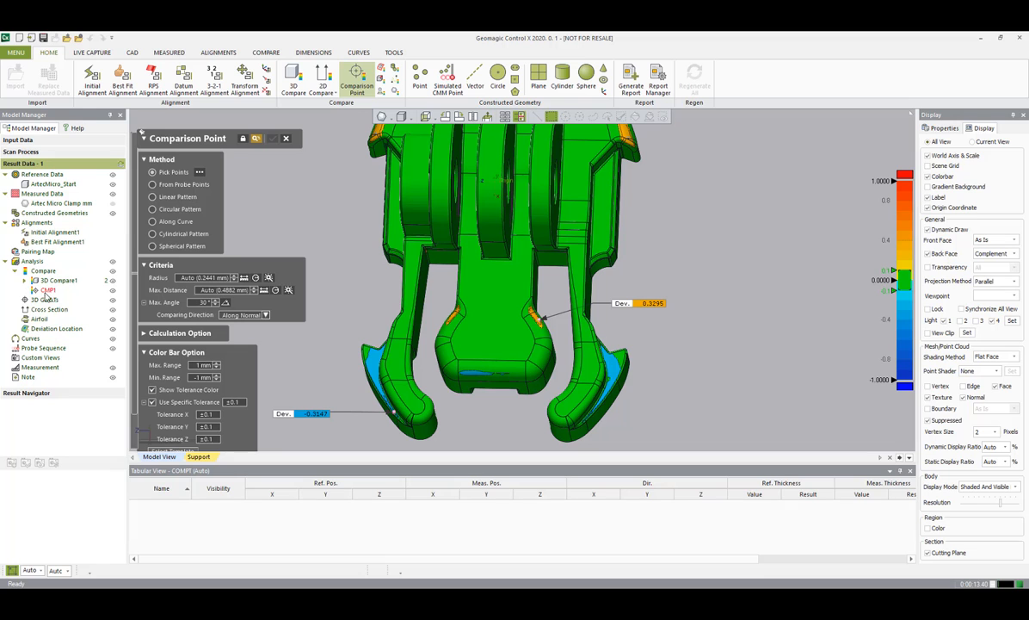
left_click(26, 281)
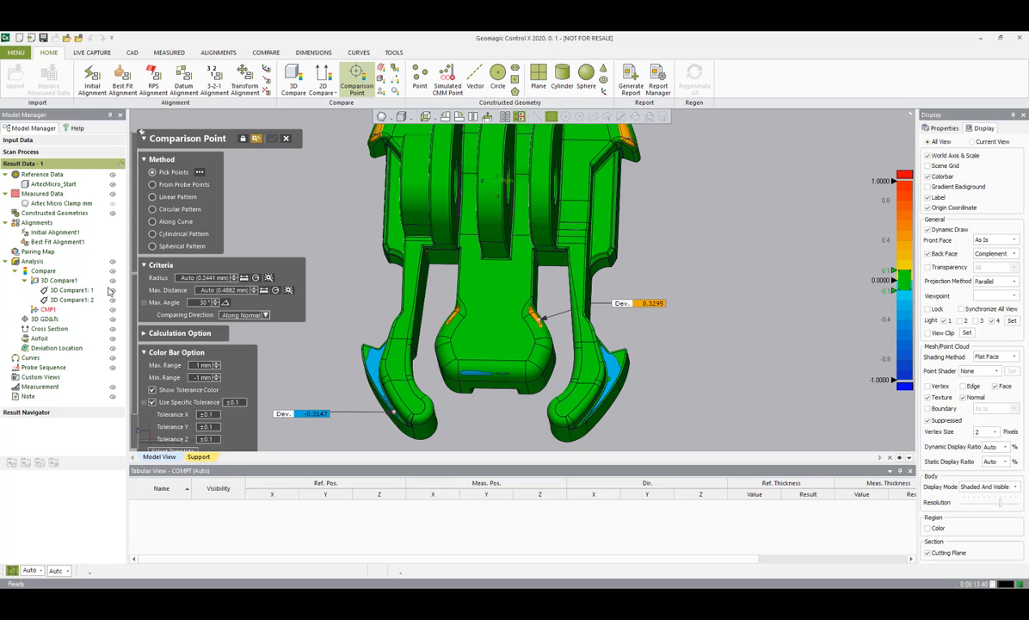
right_click_drag(535, 407, 245, 311)
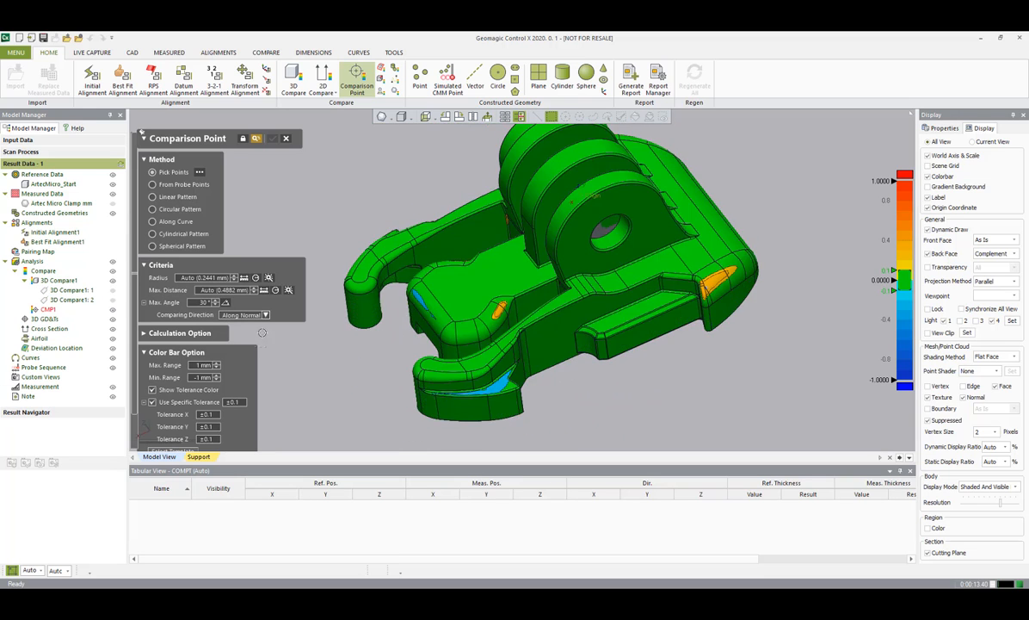
scroll(676, 393, "down", 2)
right_click_drag(676, 392, 597, 423)
scroll(574, 298, "up", 5)
right_click_drag(574, 298, 515, 301)
right_click_drag(482, 402, 594, 422)
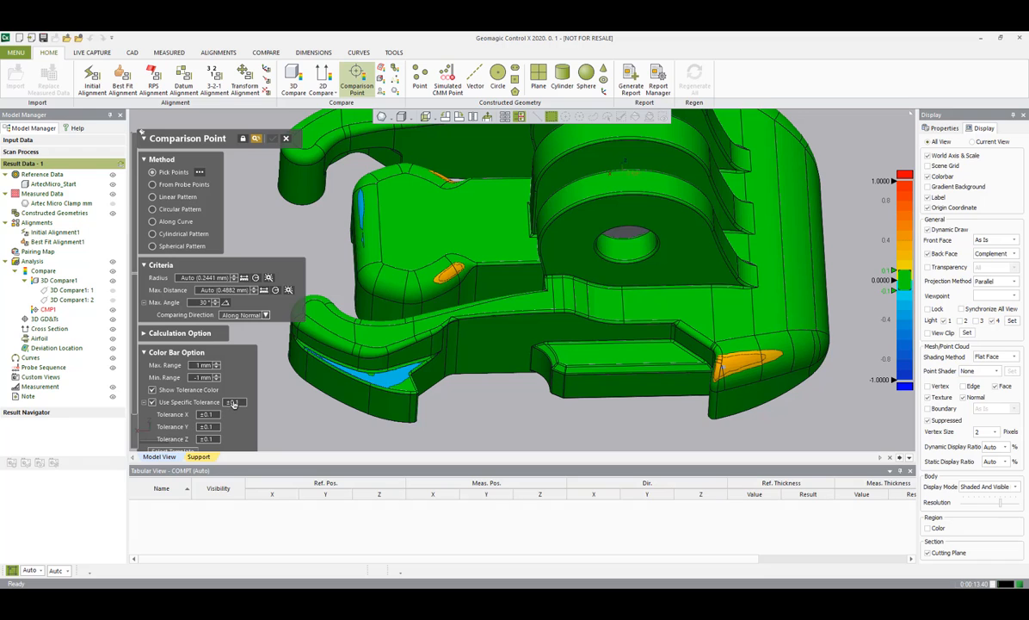
double_click(234, 403)
left_click(247, 388)
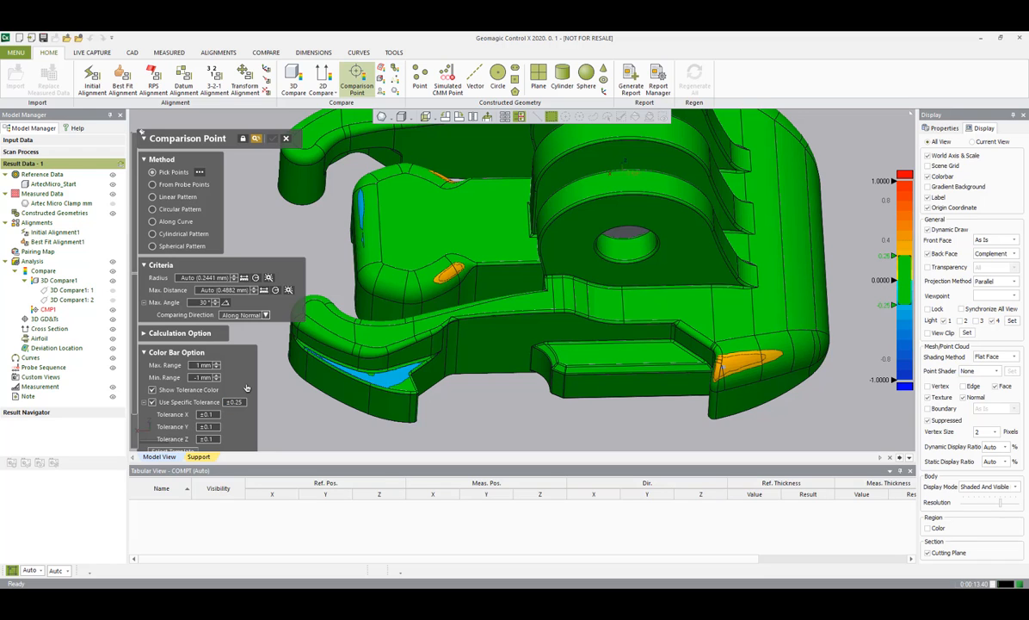
Pick four comparison points along the blue under-tolerance area on the tip of the clamp's near arm.
scroll(342, 370, "up", 3)
left_click(352, 373)
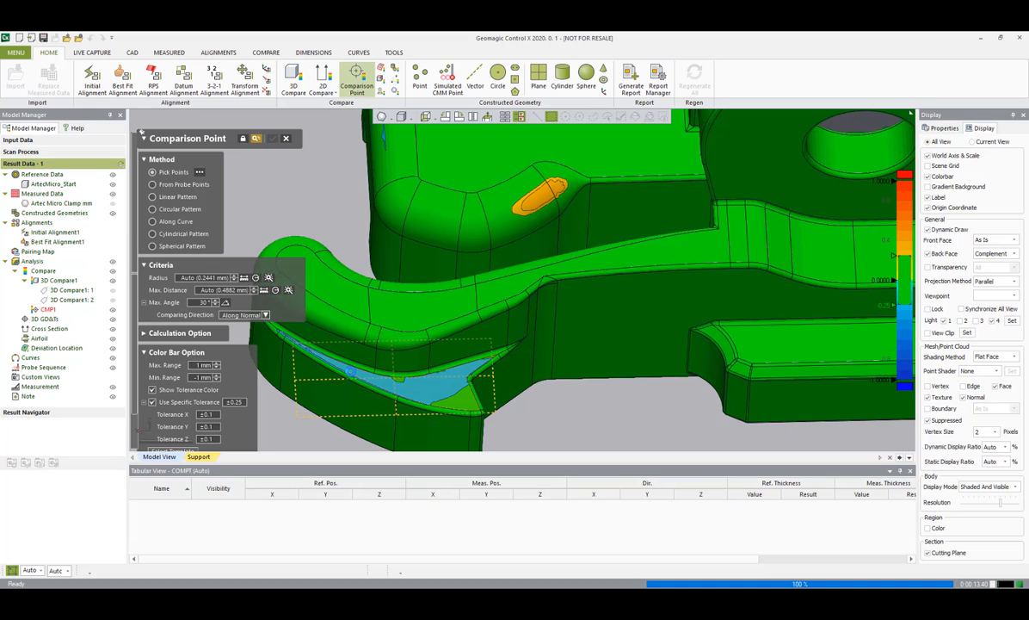
left_click(403, 390)
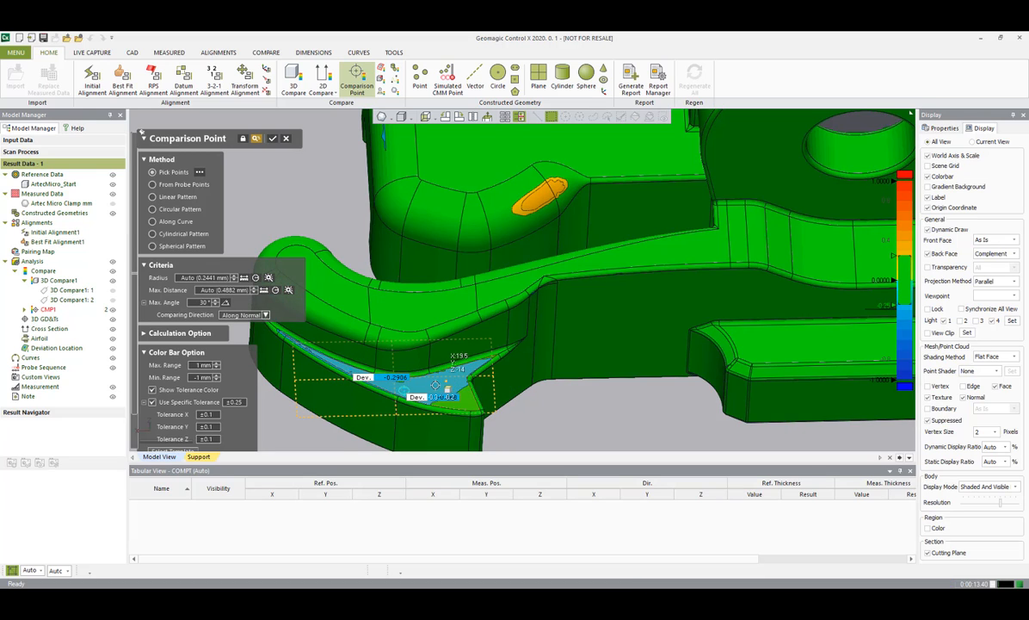
left_click(441, 382)
left_click(465, 373)
Pick two comparison points on the orange over-tolerance area at the clamp's near outer corner.
scroll(563, 389, "down", 3)
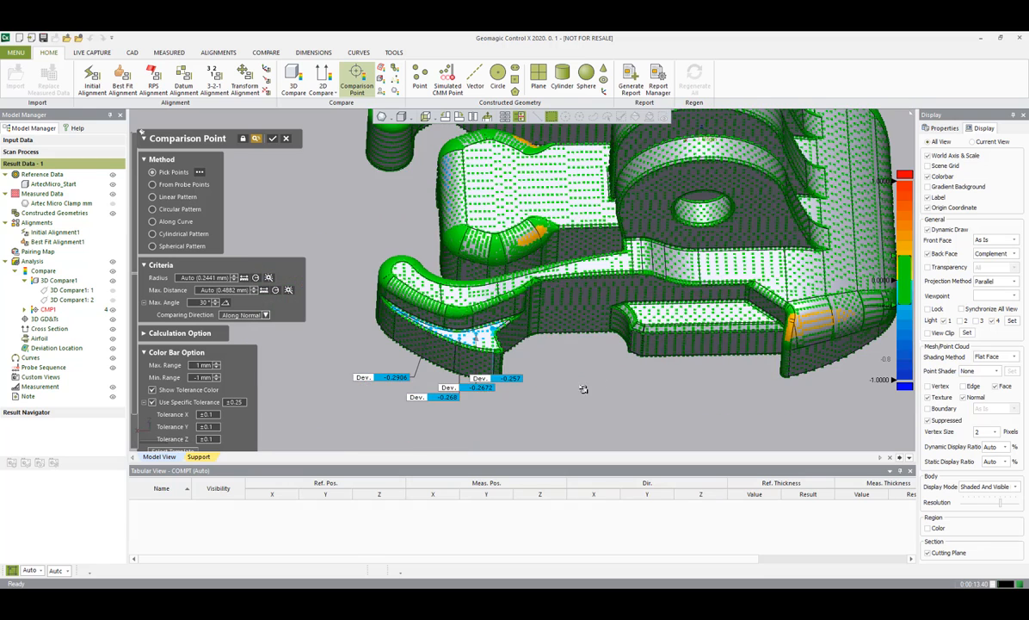
scroll(816, 329, "up", 2)
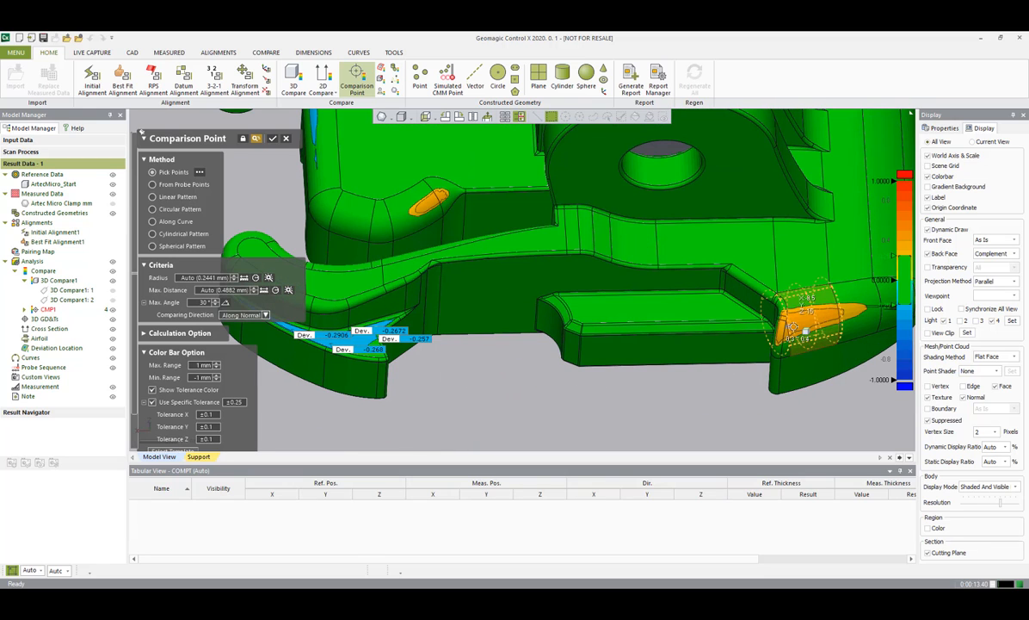
left_click(810, 314)
left_click(836, 308)
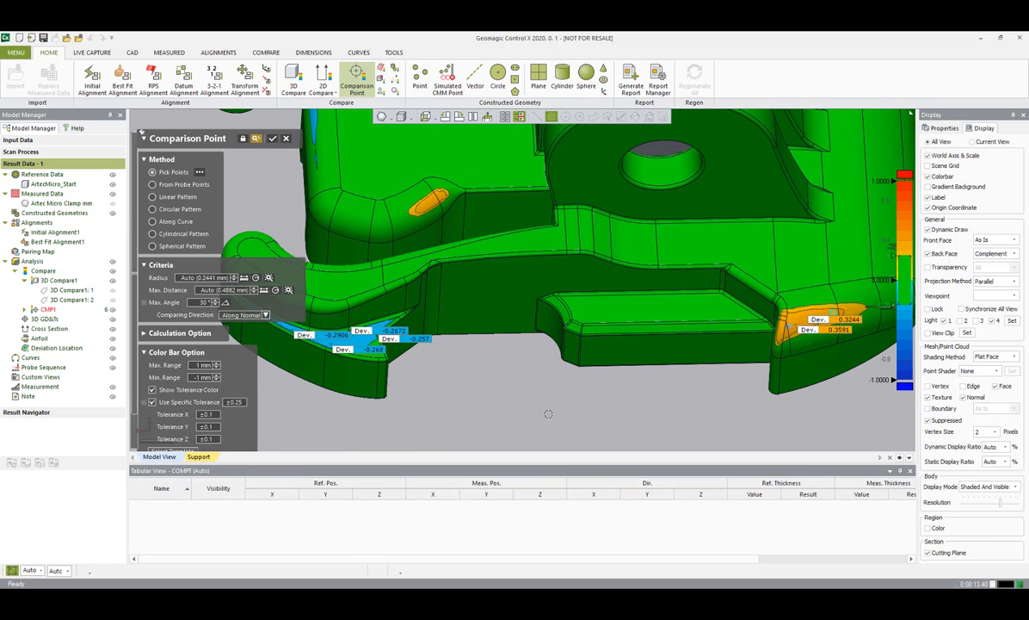
scroll(516, 418, "down", 2)
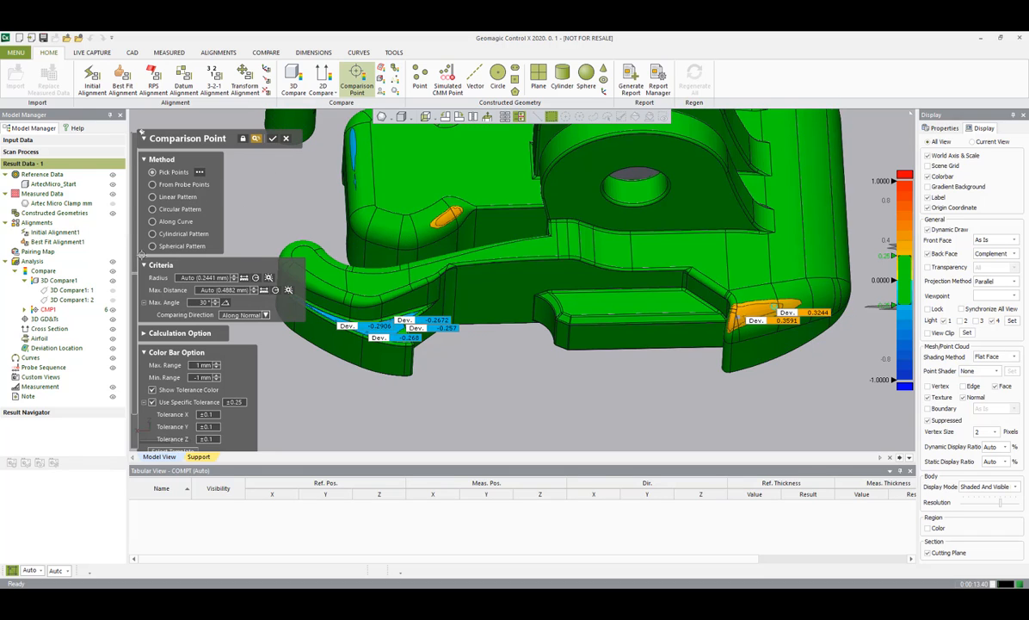
scroll(138, 249, "down", 1)
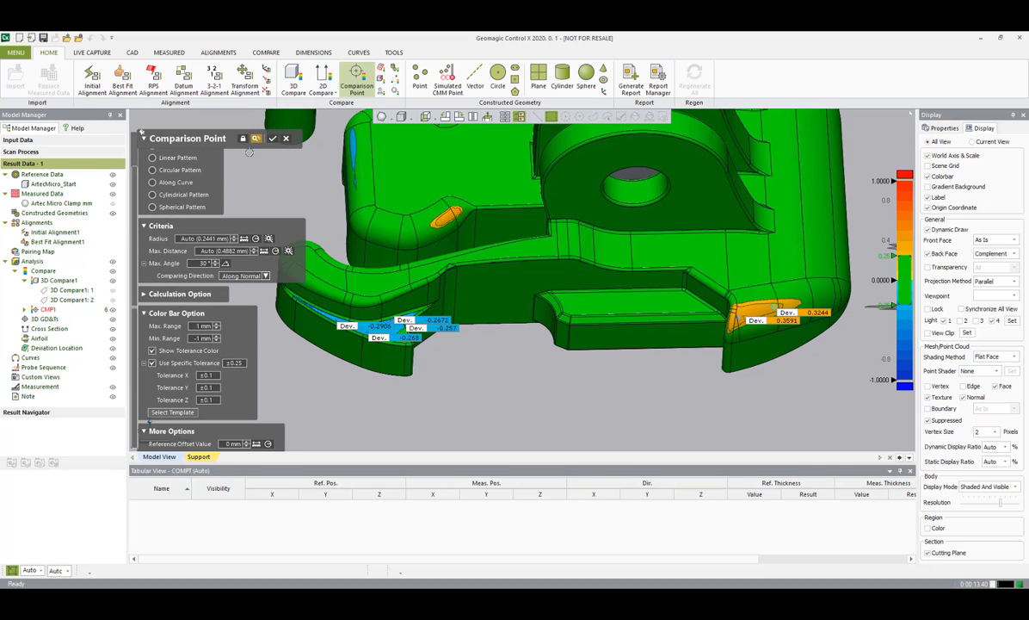
Accept the comparison points and spread their deviation labels clear of the clamp's near arm and outer corner.
left_click(272, 140)
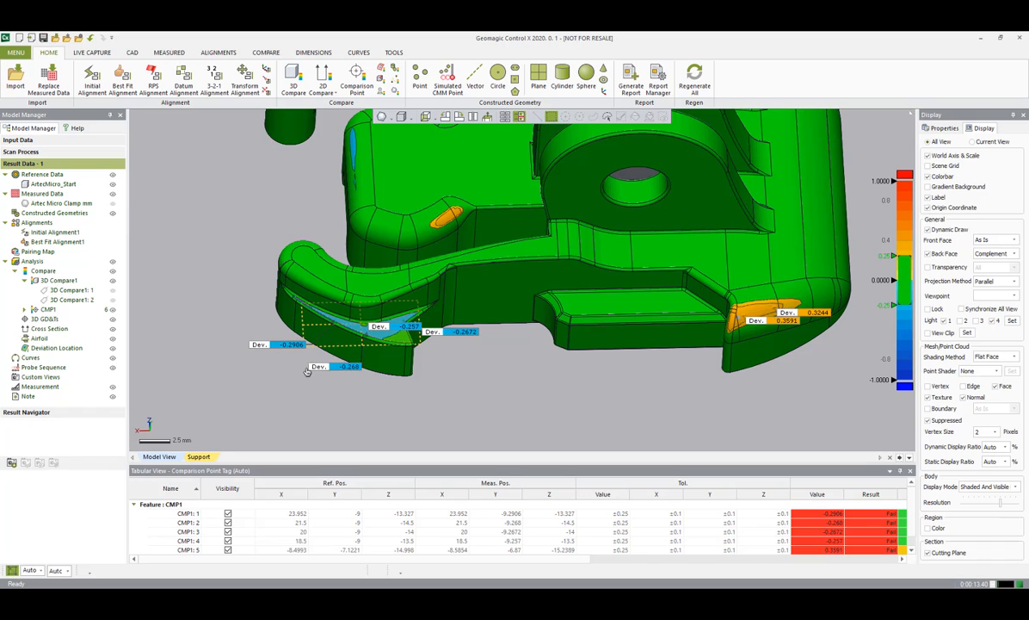
left_click_drag(402, 333, 395, 399)
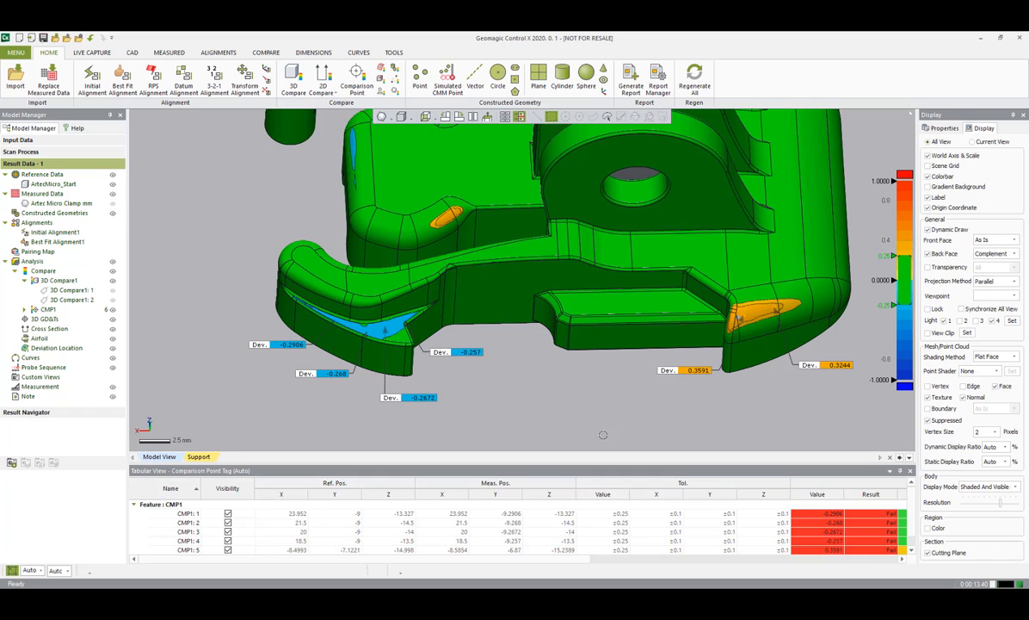
Store a view showing more of the clamp and all deviation labels for the comparison point result.
left_click(50, 308)
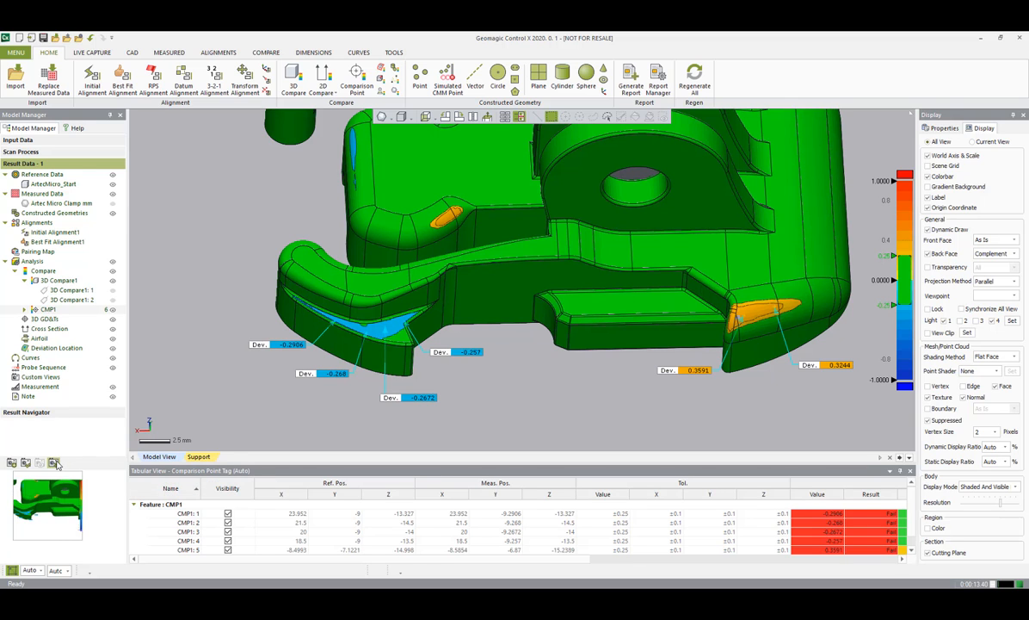
scroll(594, 378, "down", 4)
middle_click_drag(595, 377, 539, 377)
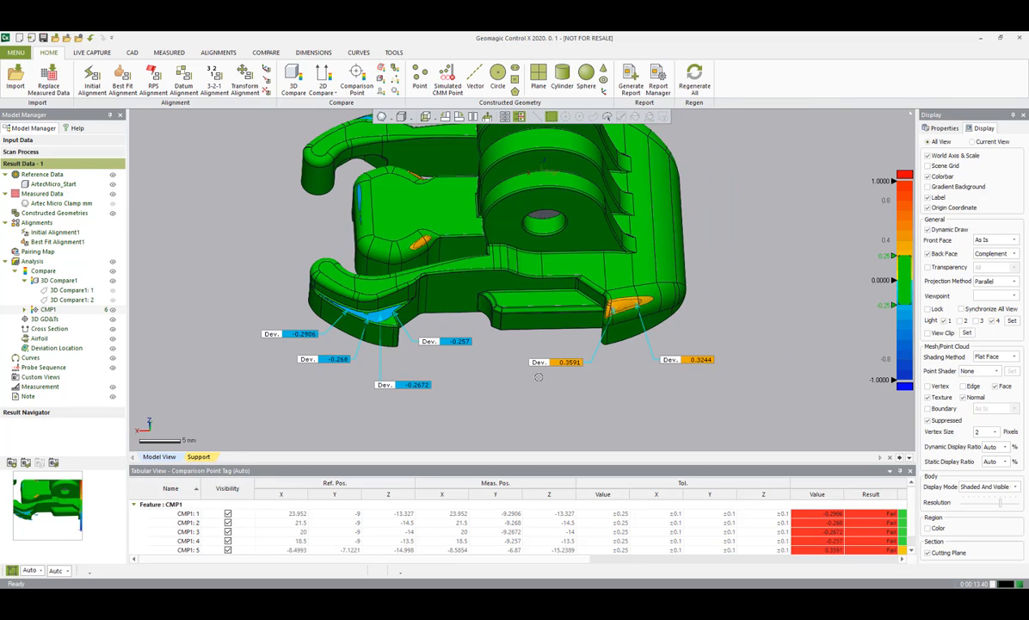
left_click(53, 462)
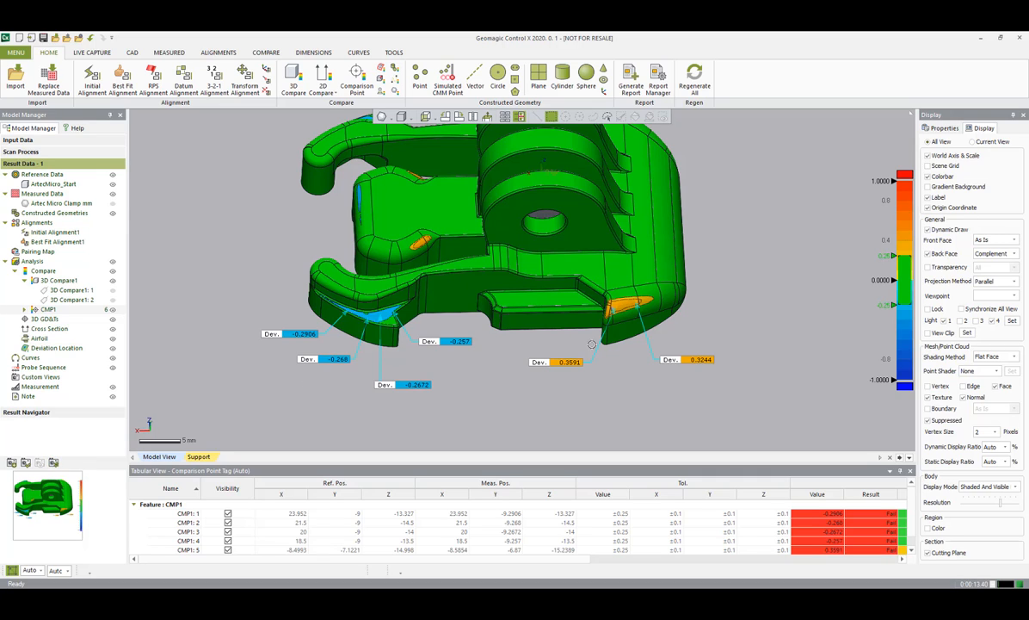
With the comparison points hidden, create a 2D Compare section offset 12 mm from Plane Y in the flipped direction.
left_click(111, 311)
right_click_drag(485, 393, 488, 403)
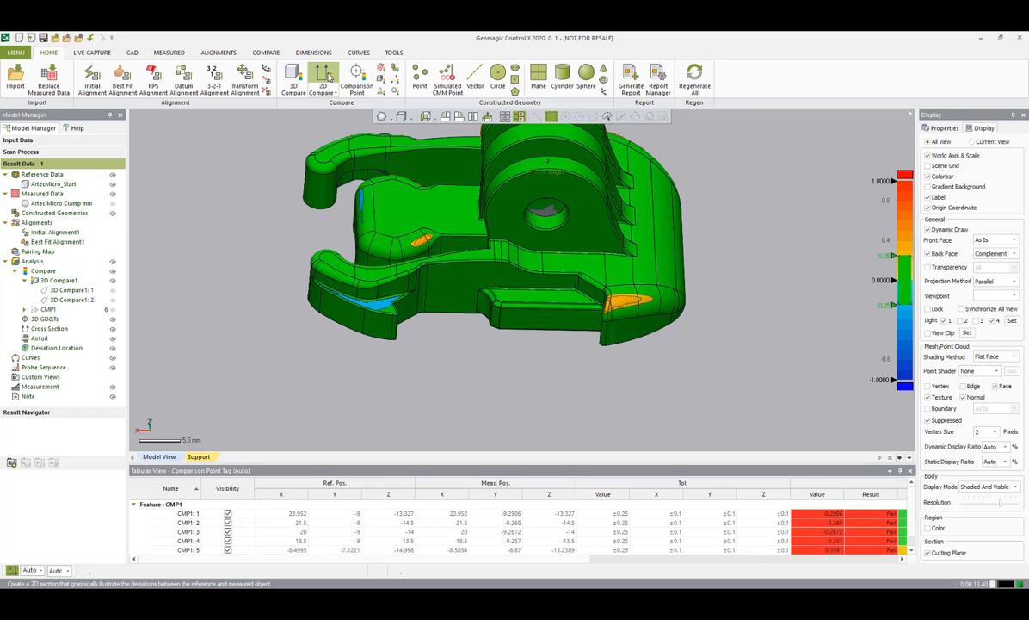
left_click(325, 79)
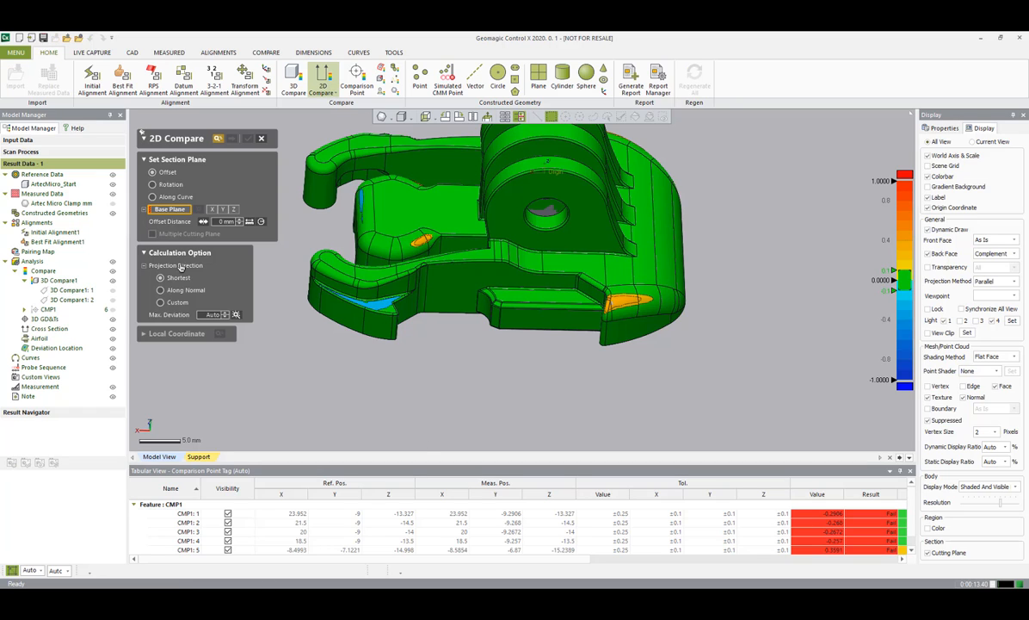
left_click(222, 210)
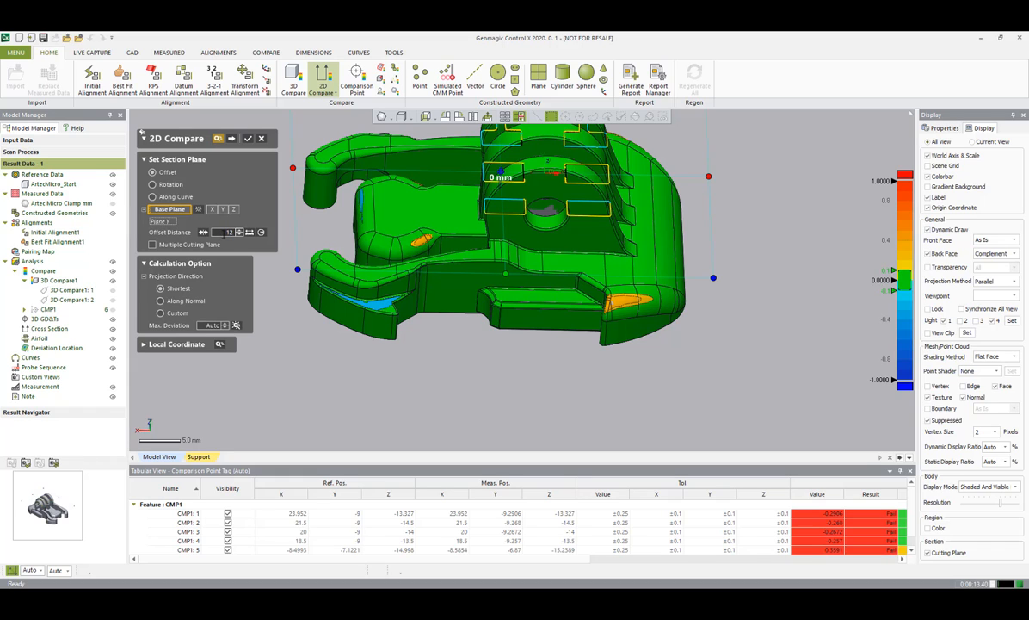
left_click(204, 232)
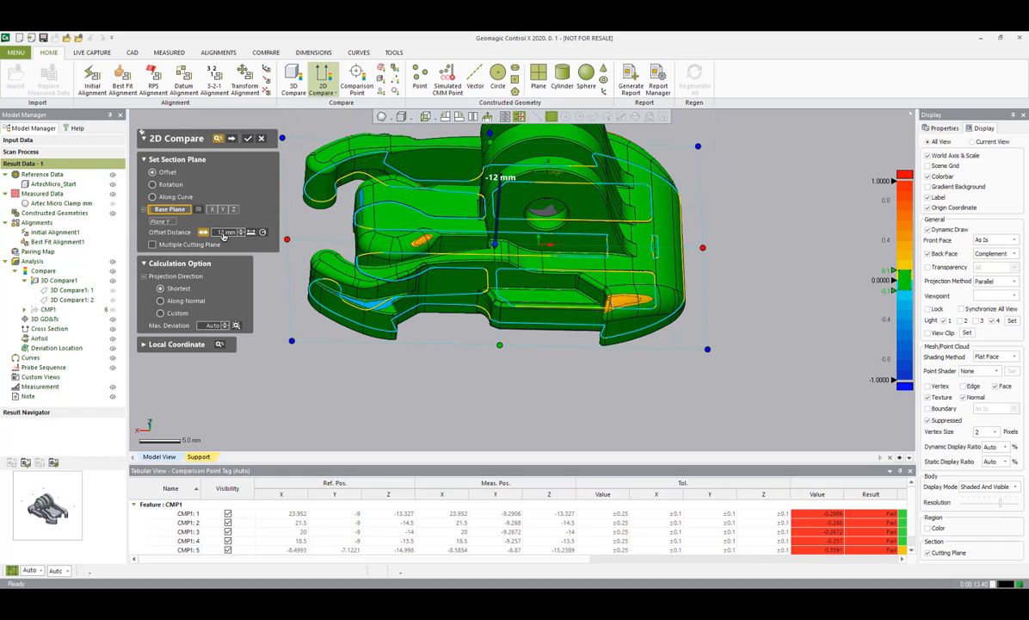
left_click(160, 300)
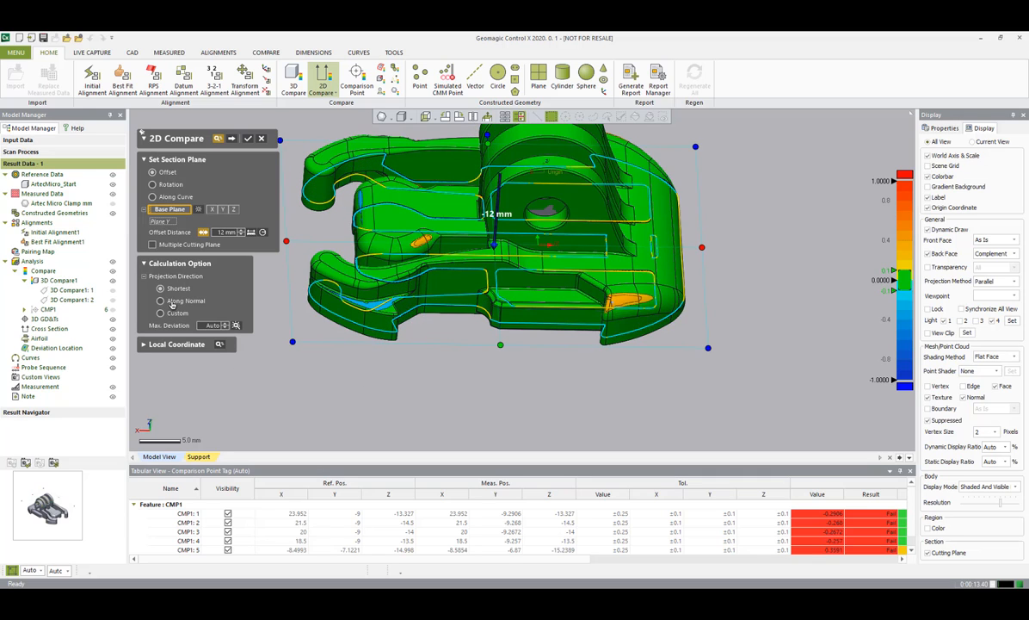
left_click(233, 140)
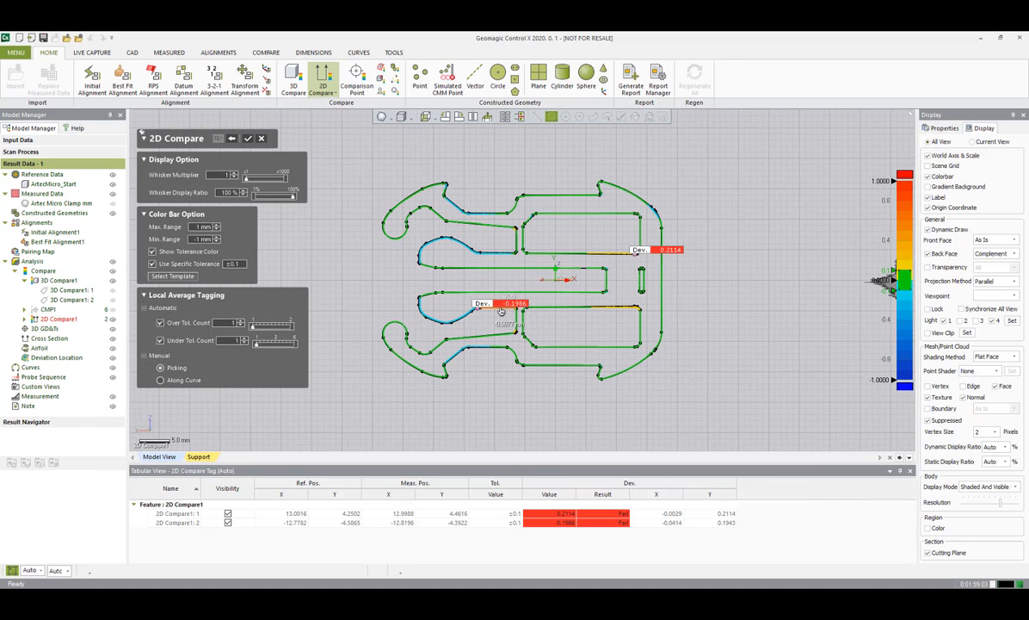
Move both deviation labels away from the section outline and accept the 2D Compare.
left_click_drag(499, 306, 486, 333)
left_click_drag(664, 250, 712, 255)
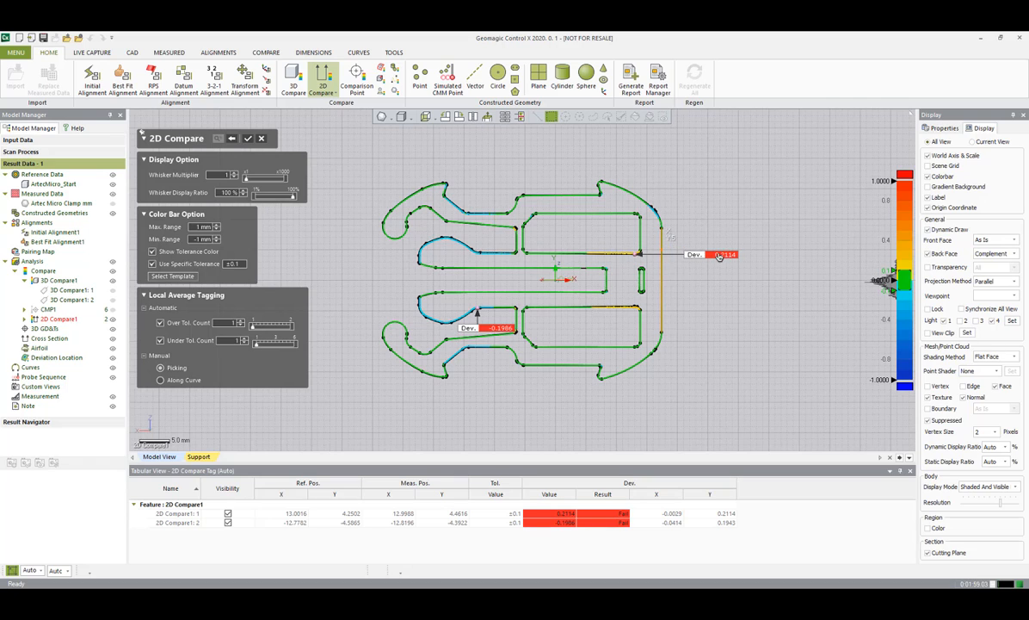
left_click(249, 139)
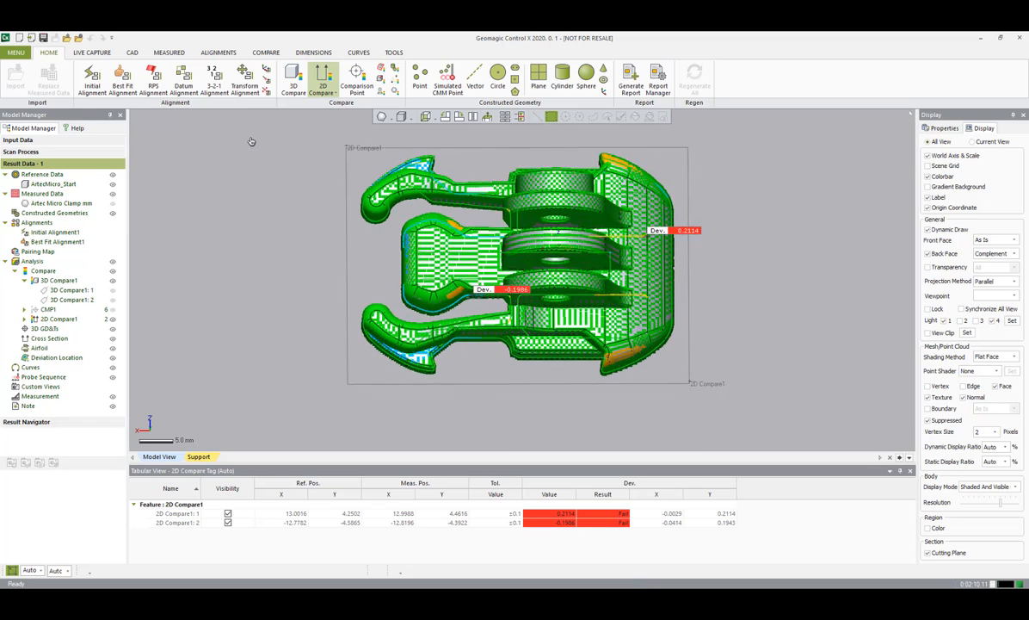
Recall the stored view of the comparison points, followed by that of the 2D Compare result.
left_click(61, 289)
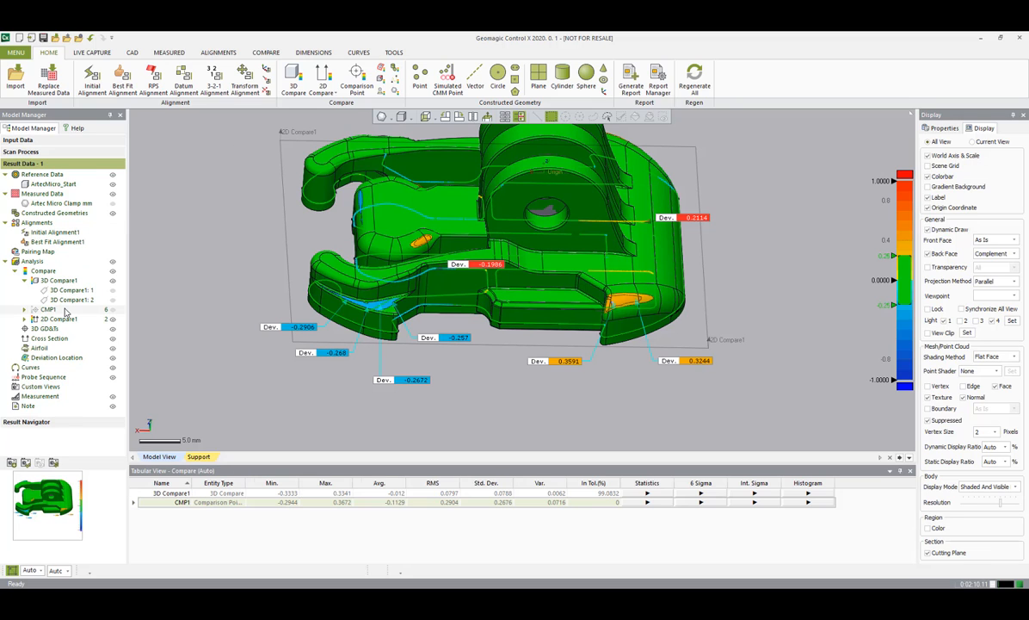
left_click(39, 465)
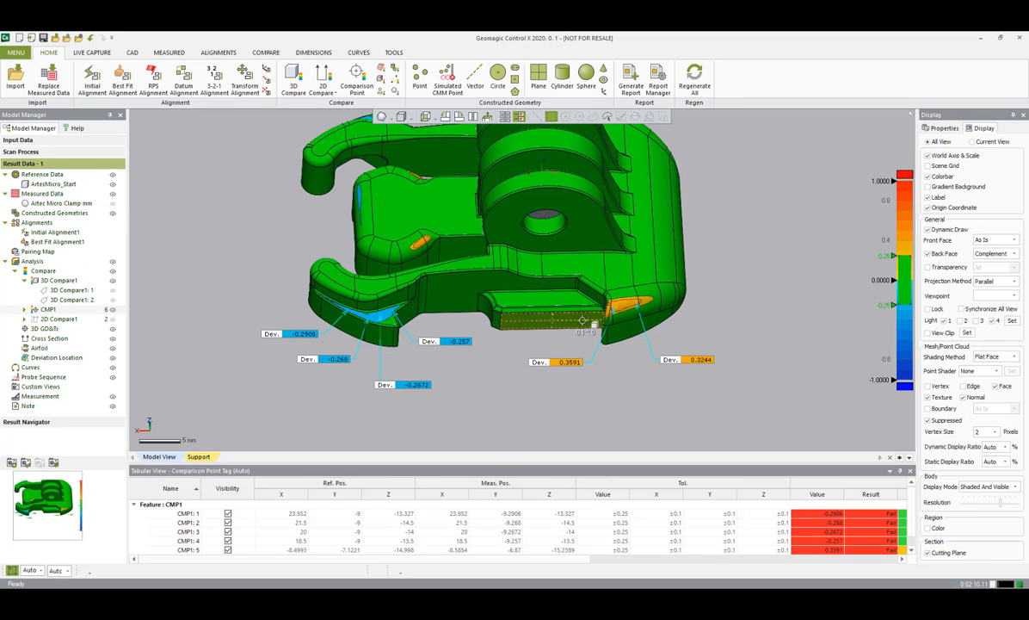
left_click(57, 318)
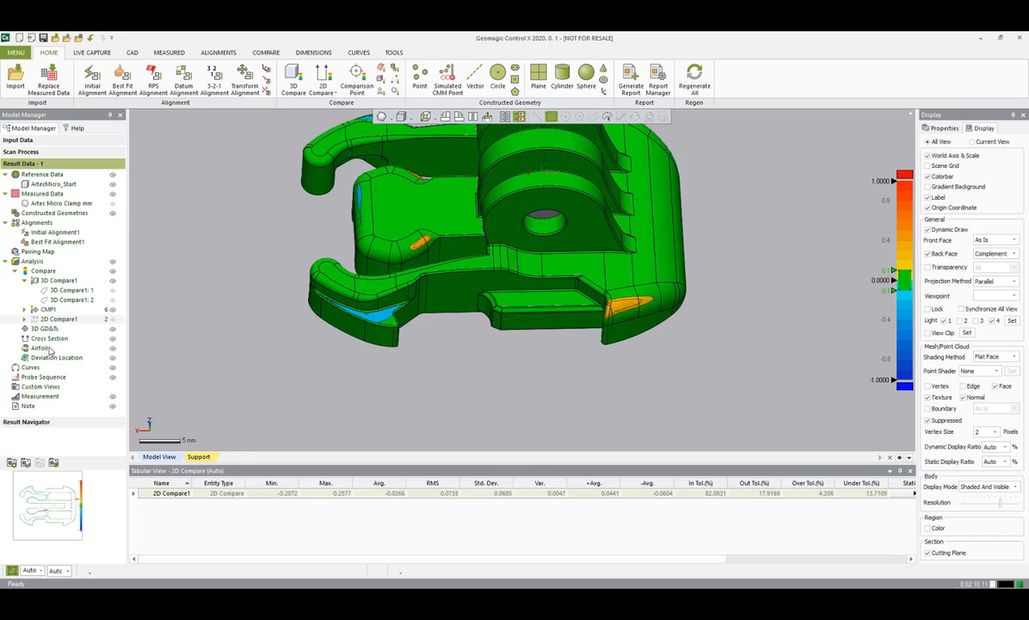
left_click(26, 462)
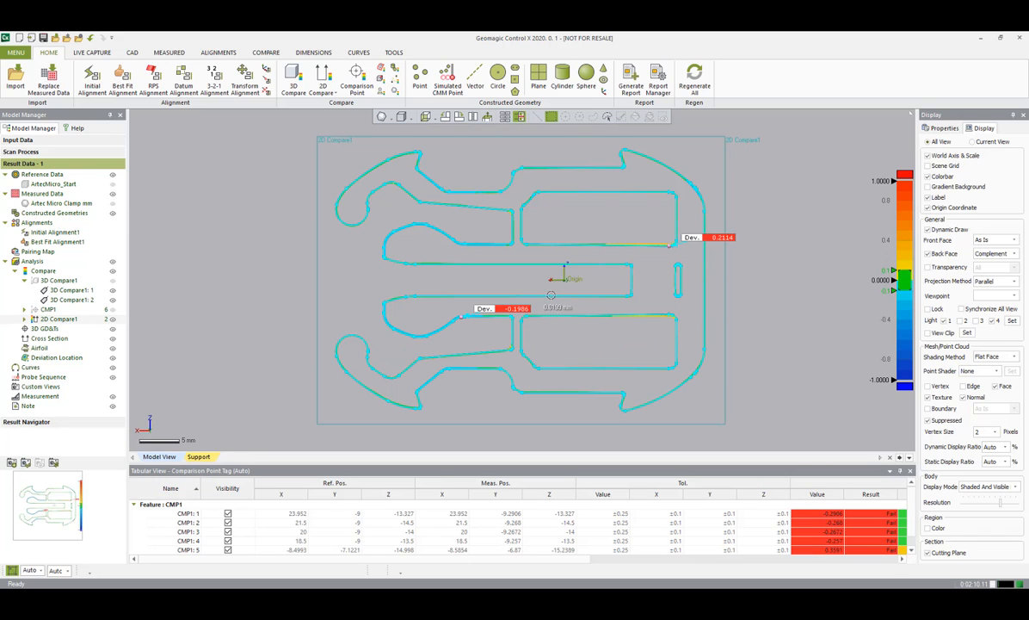
Reposition both deviation labels clear of the measured outline points and update the stored view of the 2D Compare result.
left_click_drag(486, 308, 468, 339)
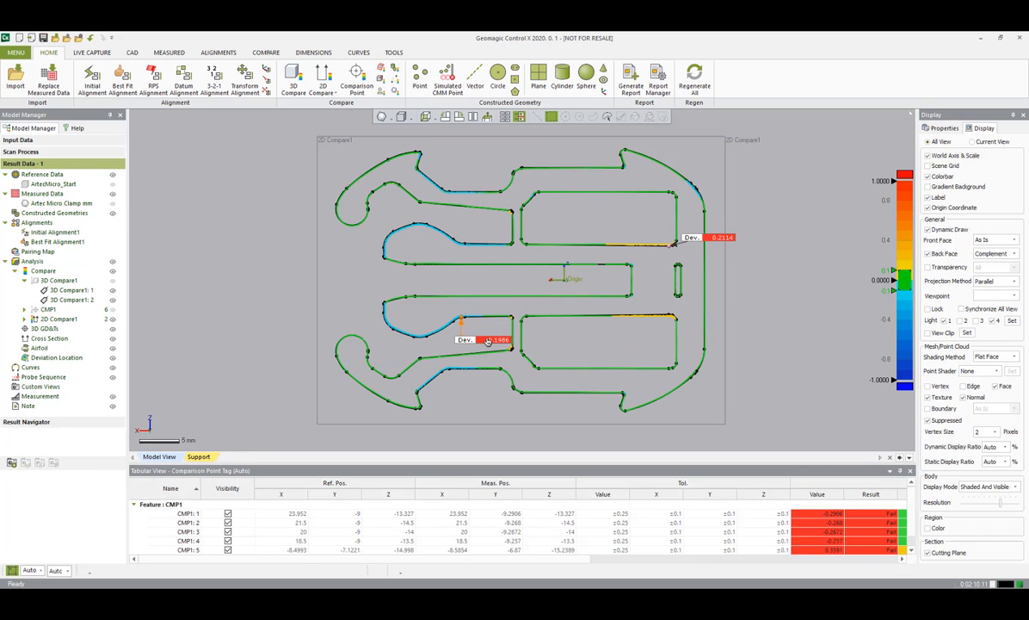
left_click_drag(711, 239, 733, 242)
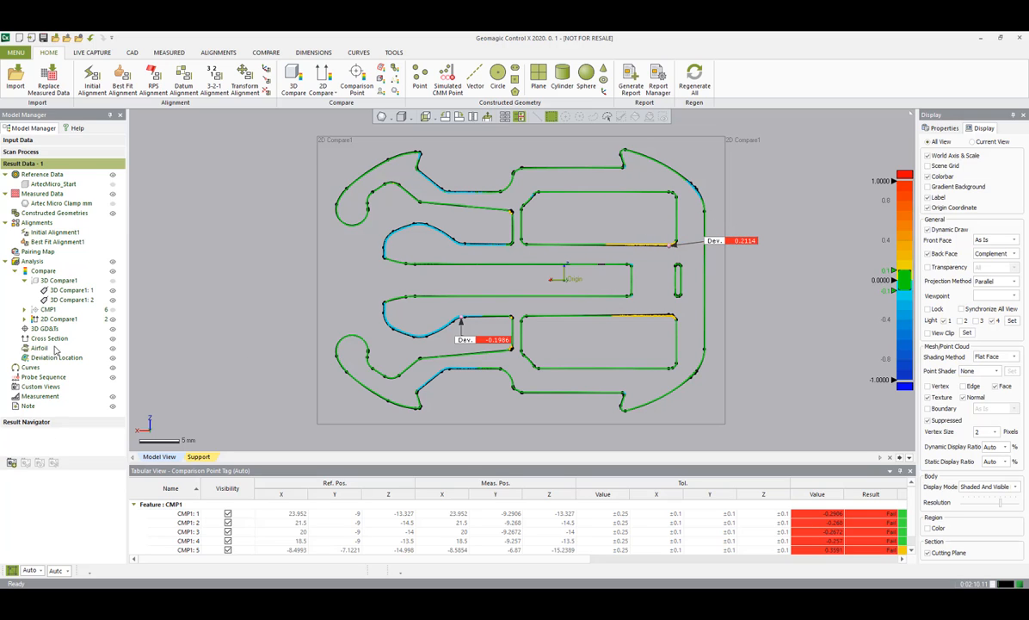
left_click(58, 319)
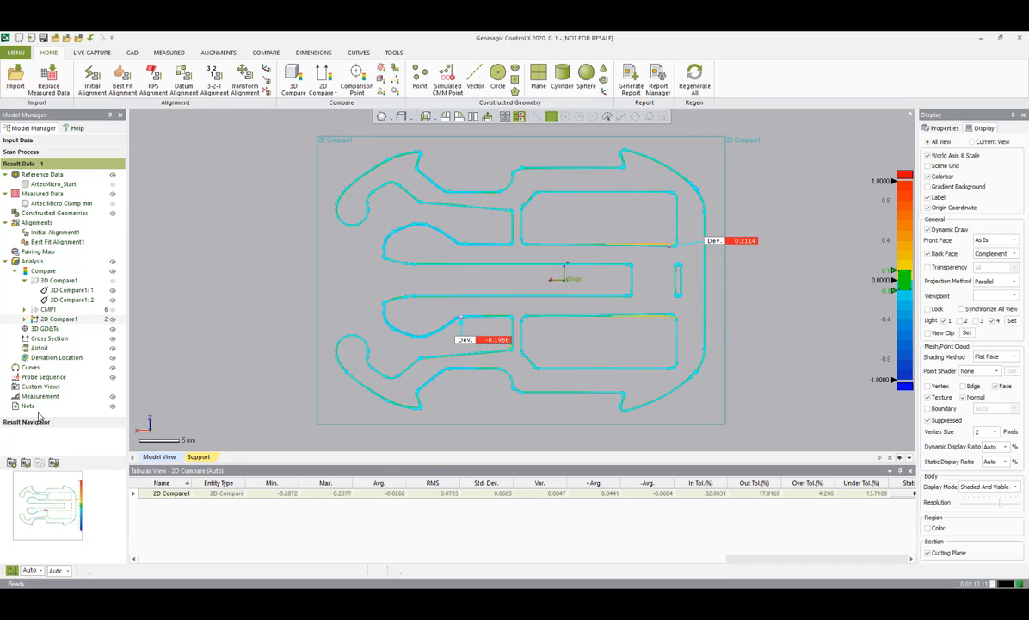
left_click(57, 463)
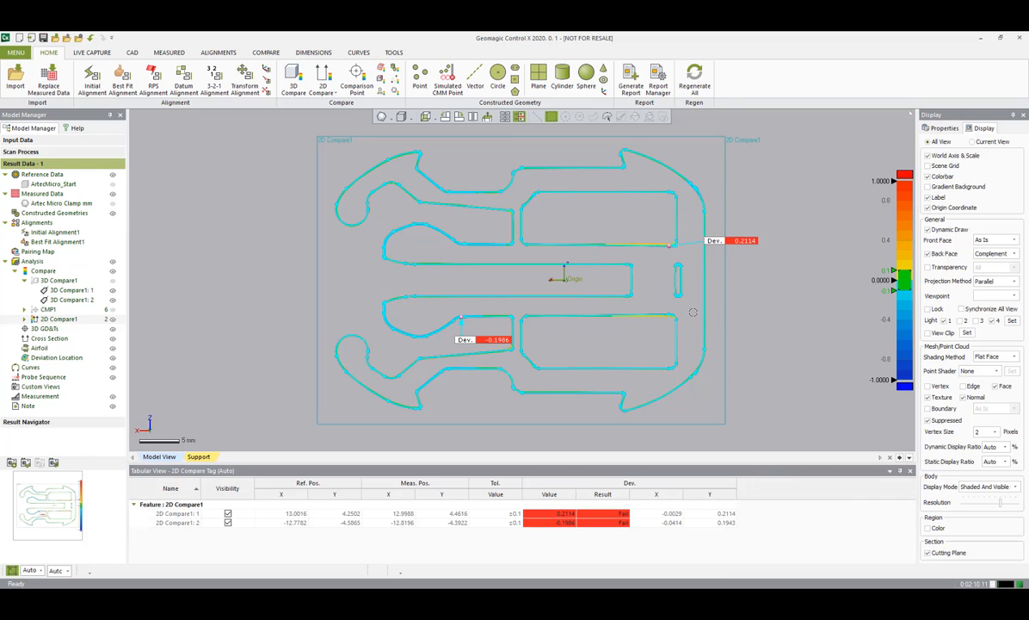
Show the ArtecMicro_Start reference body and hide the 2D Compare result.
left_click(112, 175)
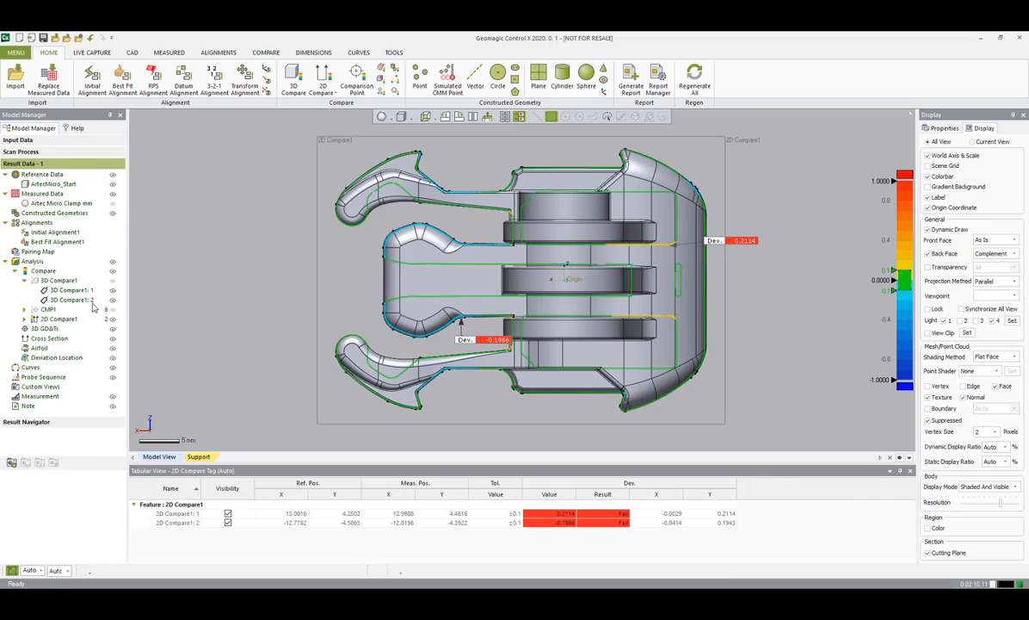
left_click(112, 319)
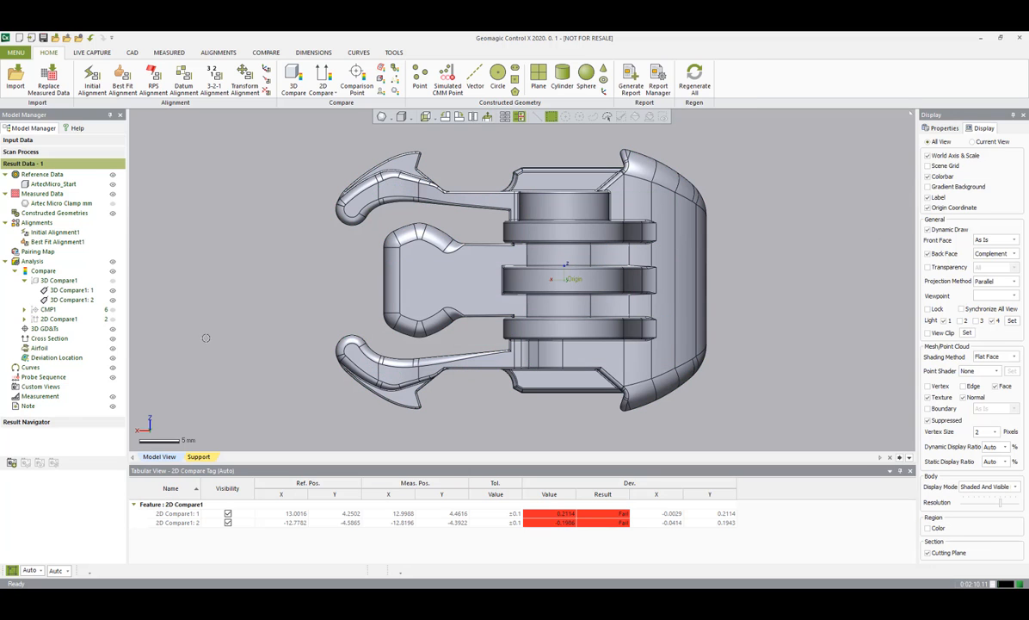
right_click_drag(441, 368, 384, 241)
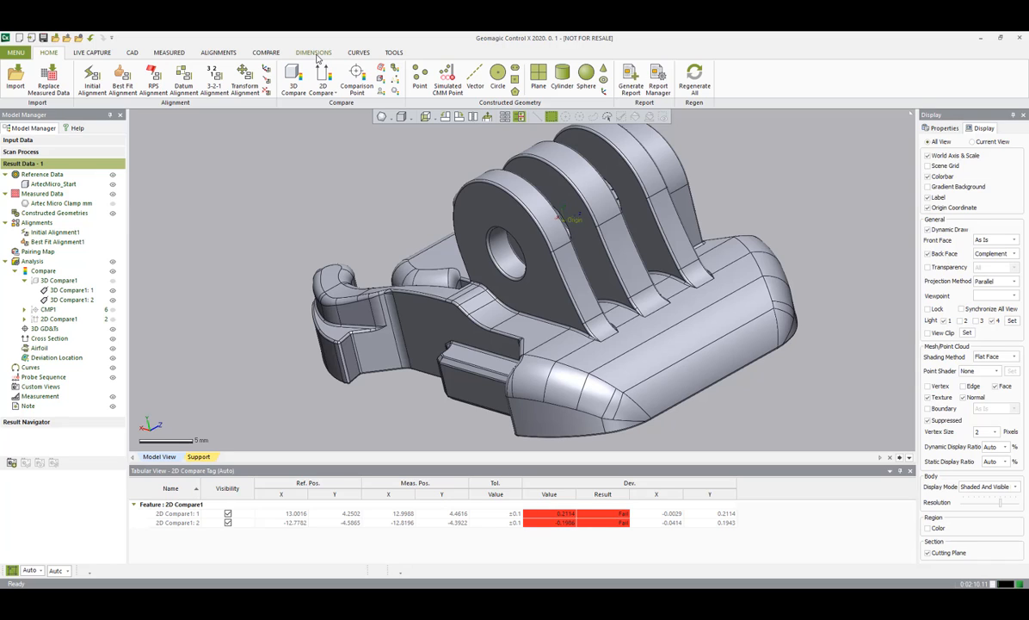
Add a linear Smart Dimension across the outer faces of the three hinge lugs with a ±0.25 tolerance.
left_click(315, 54)
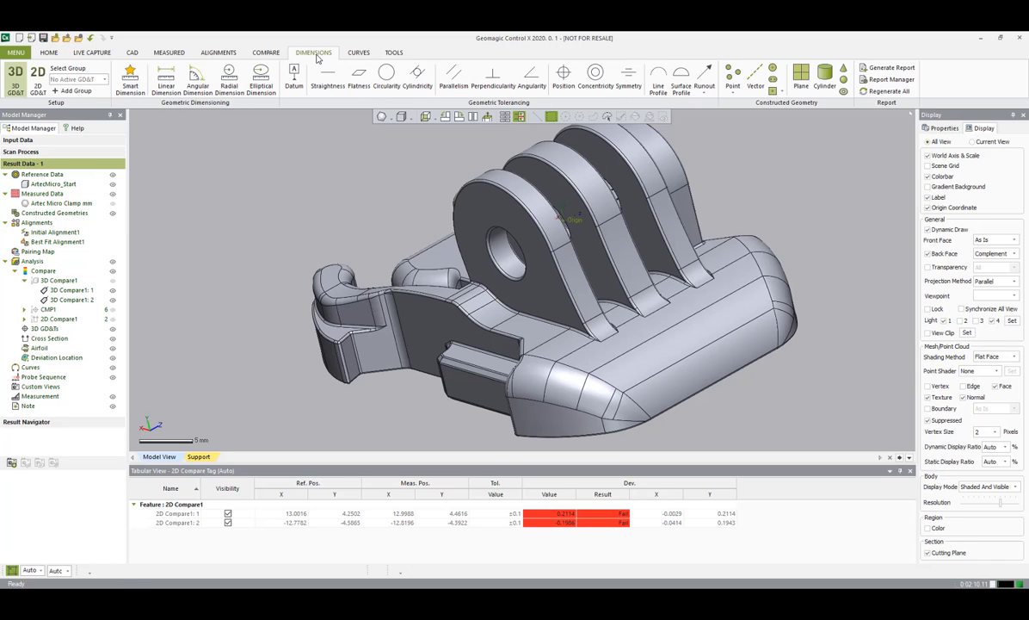
left_click(130, 79)
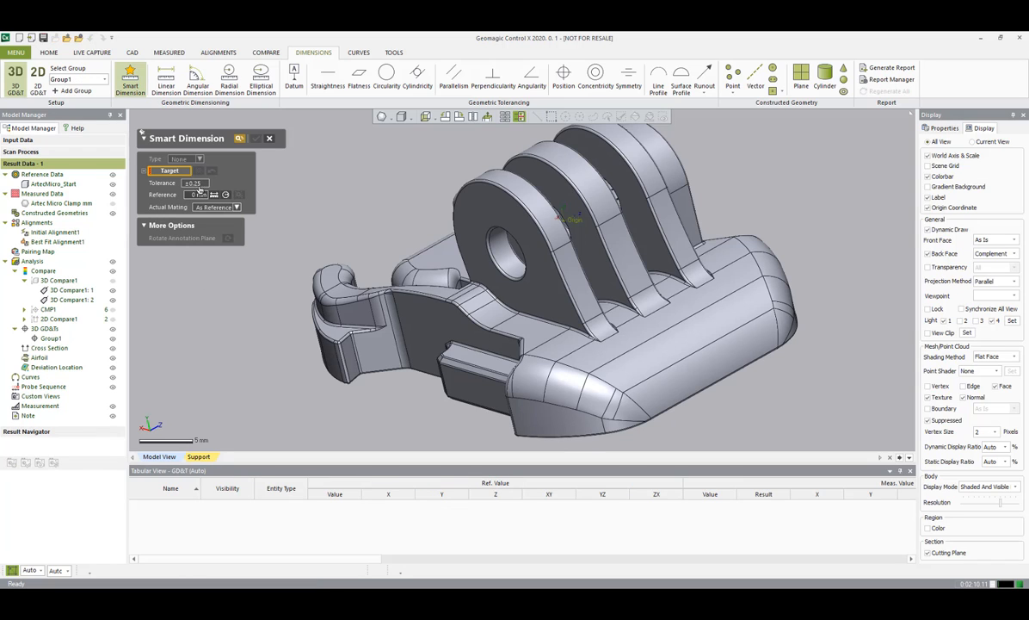
left_click(545, 256)
right_click_drag(690, 293, 405, 323)
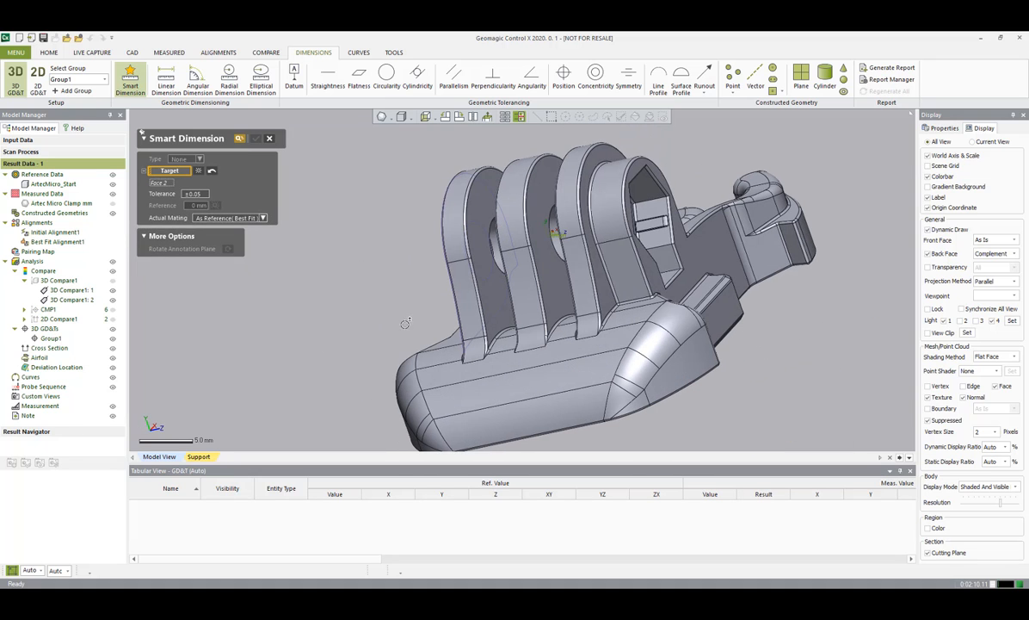
left_click(603, 284)
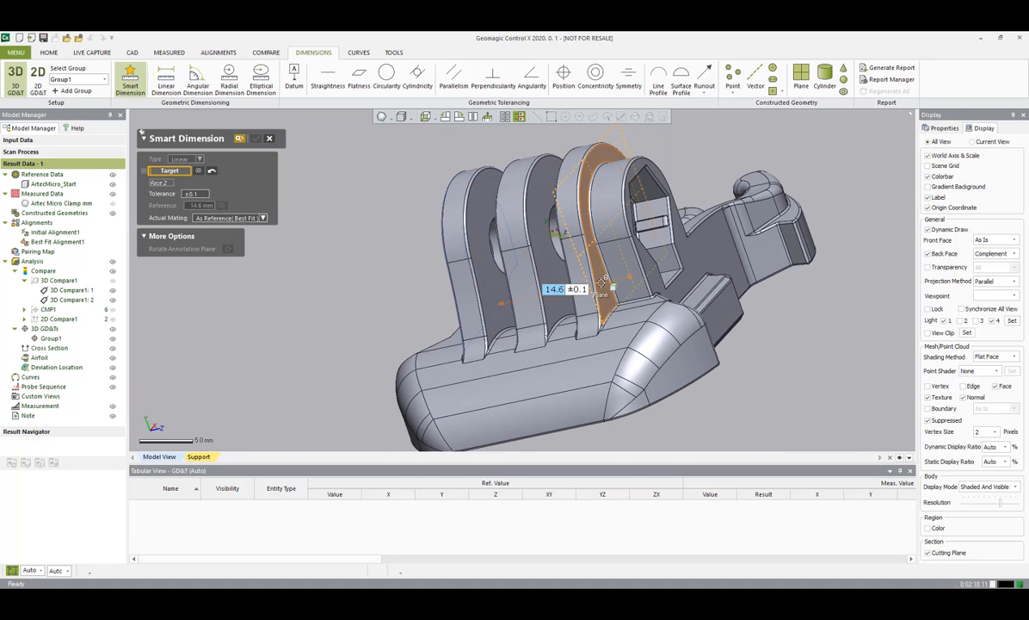
left_click(601, 282)
left_click(516, 148)
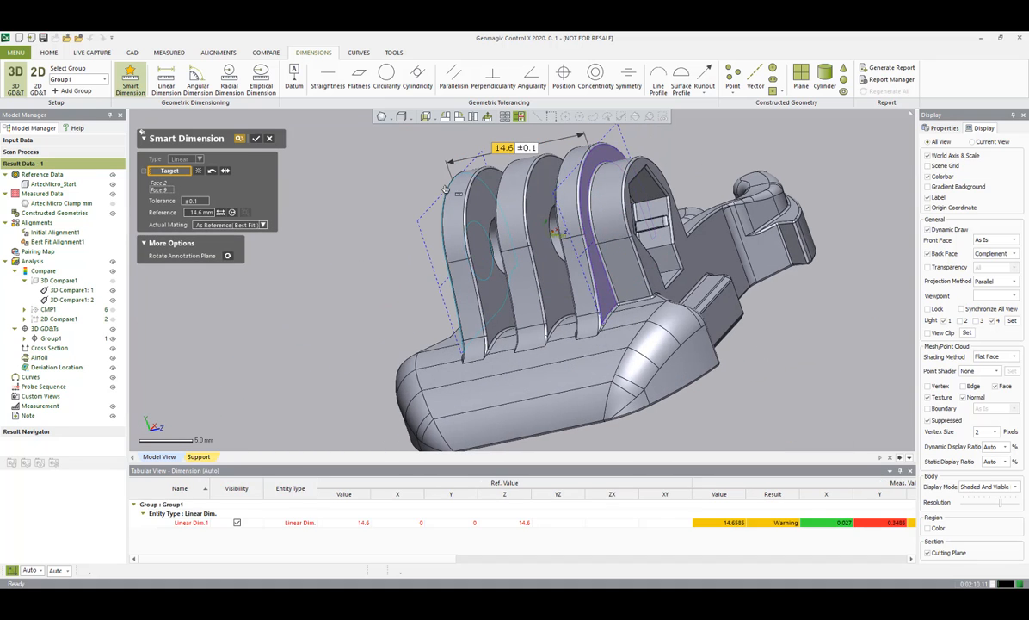
left_click(200, 201)
left_click(185, 211)
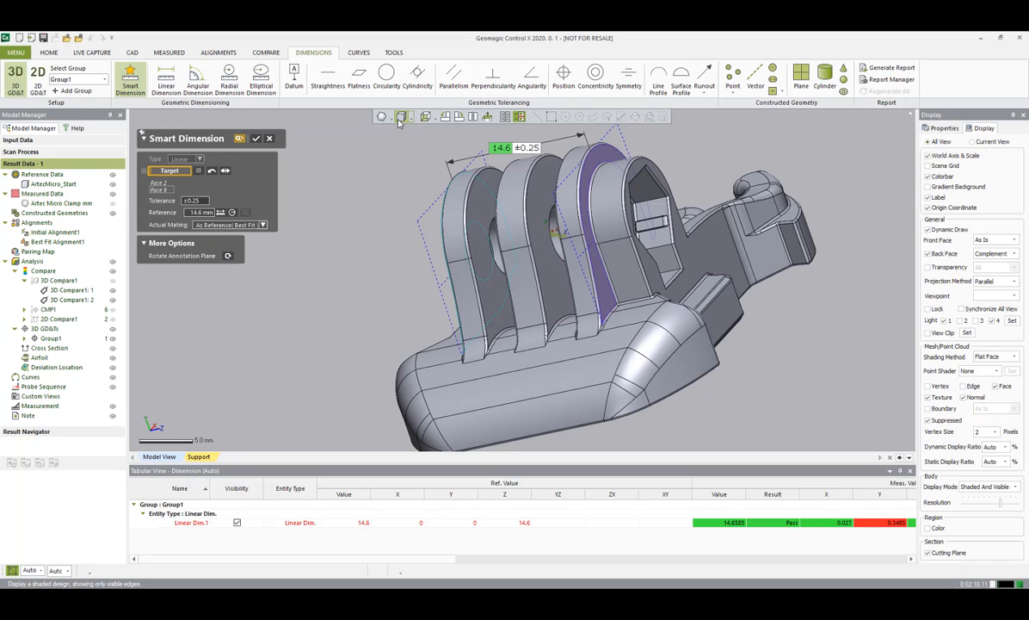
Switch to the top view and move the lug width dimension over the clamp's centre tongue.
left_click(425, 118)
left_click(434, 118)
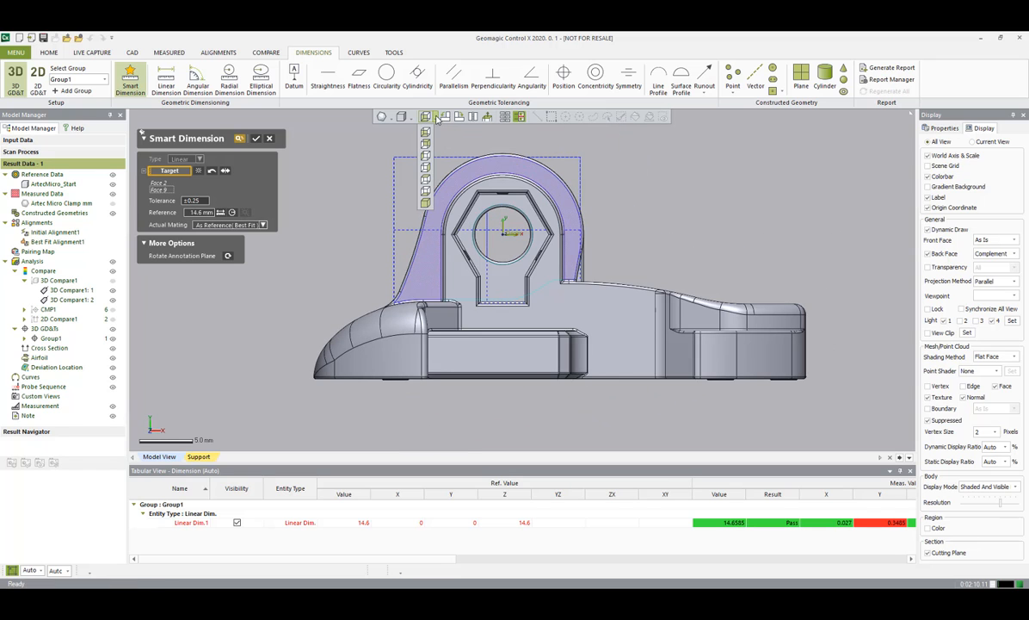
left_click(427, 181)
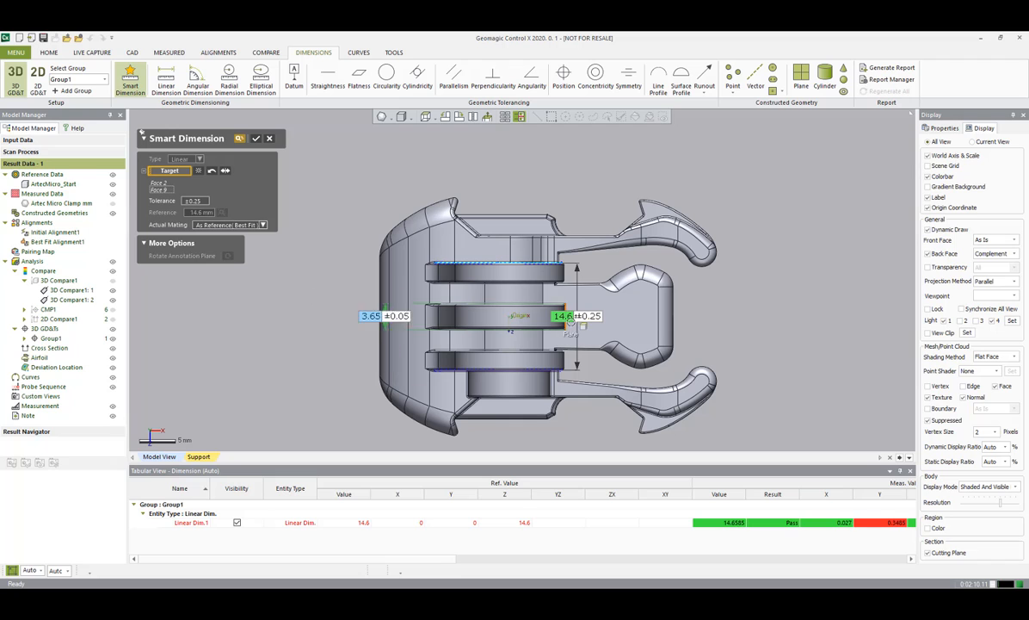
left_click(628, 318)
Add a linear Smart Dimension across the gap between the middle lug and the outer lug farther from the nut pocket, with ±0.25 tolerance.
right_click_drag(503, 321, 496, 264)
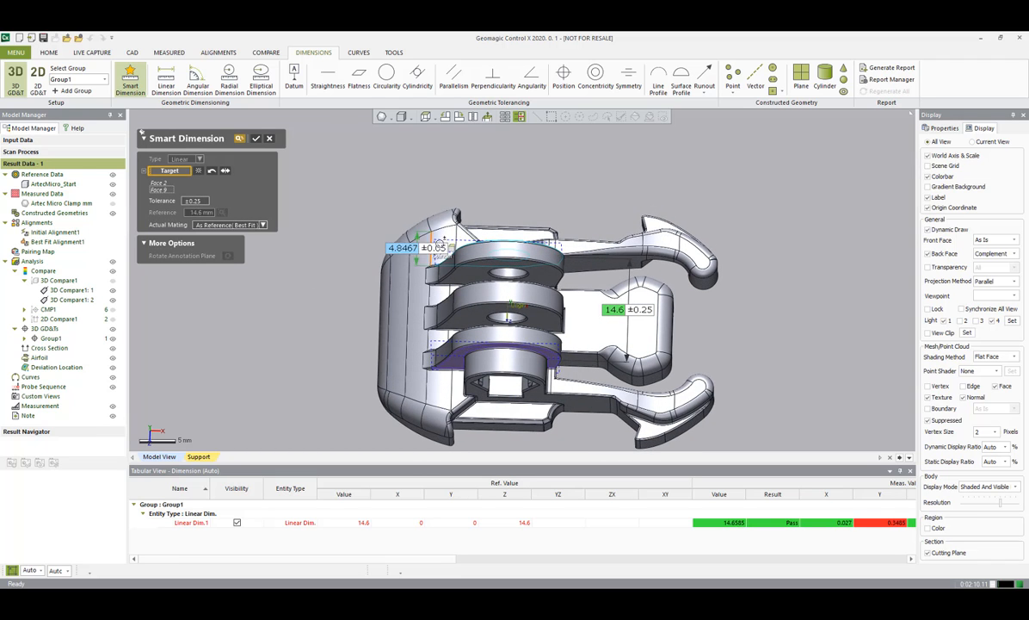
left_click(537, 267)
right_click_drag(537, 267, 535, 338)
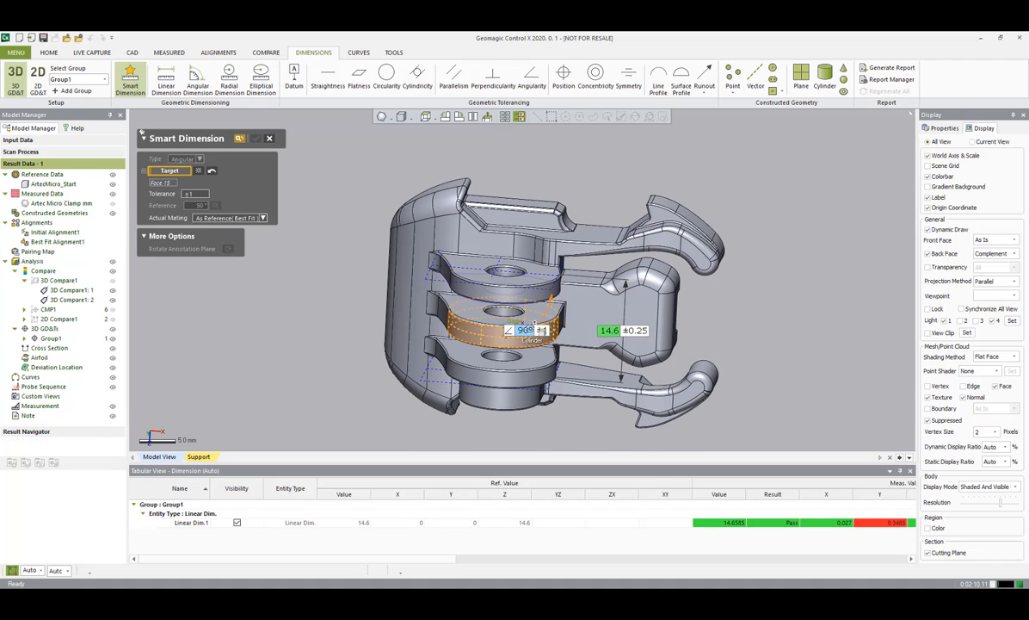
left_click(541, 319)
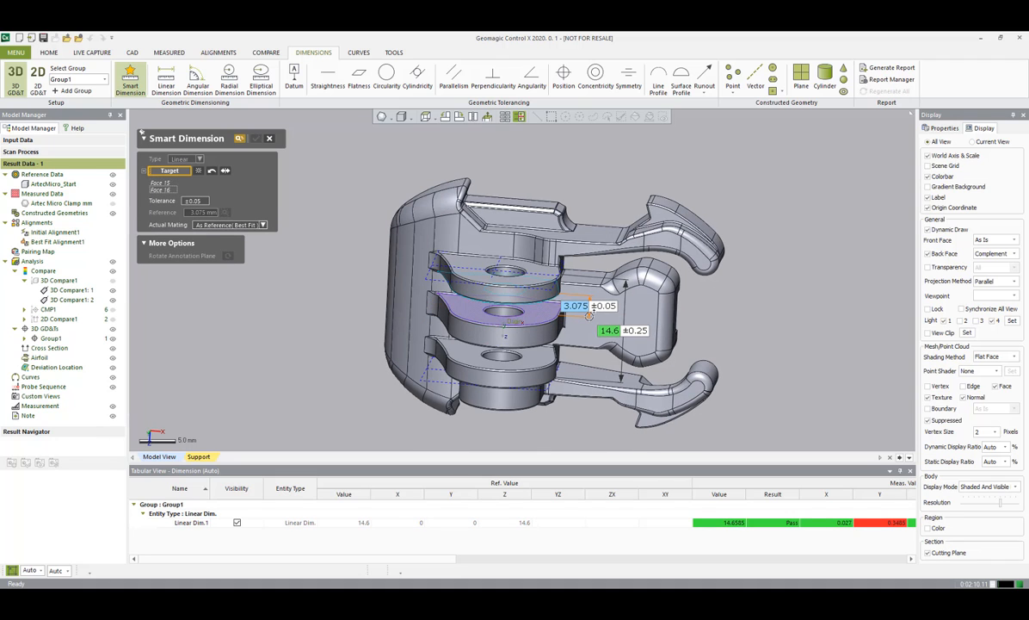
left_click(589, 317)
left_click(196, 200)
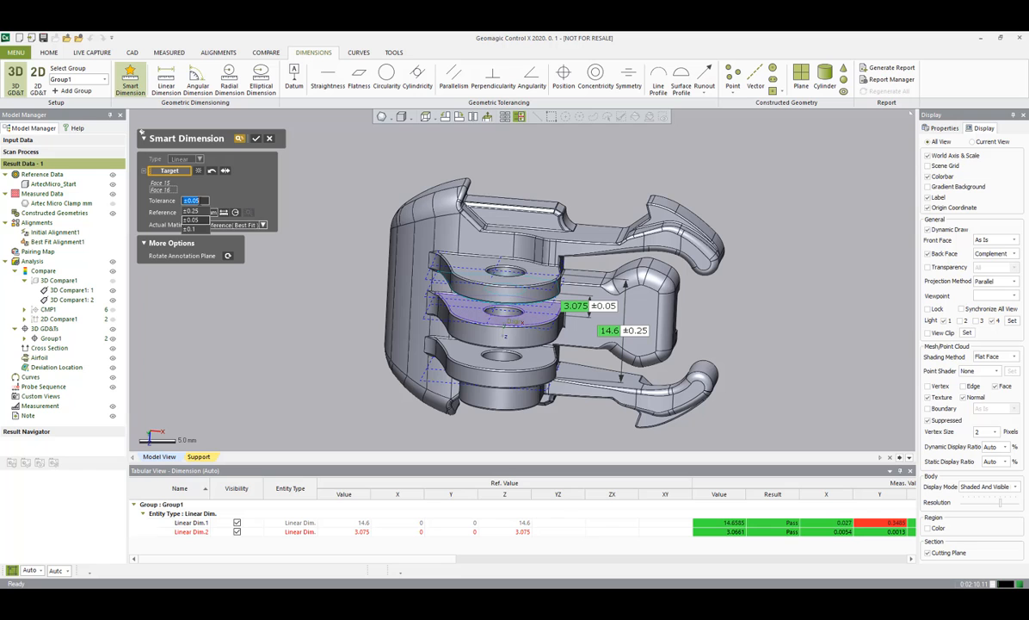
left_click(197, 212)
Dimension the gap between the middle lug and the lug beside the nut pocket with ±0.25 tolerance, and switch to the top view.
scroll(514, 375, "up", 4)
mouse_move(527, 372)
right_mouse_down()
mouse_move(542, 292)
mouse_move(512, 352)
mouse_move(516, 372)
right_mouse_up()
left_click(530, 297)
left_click(535, 358)
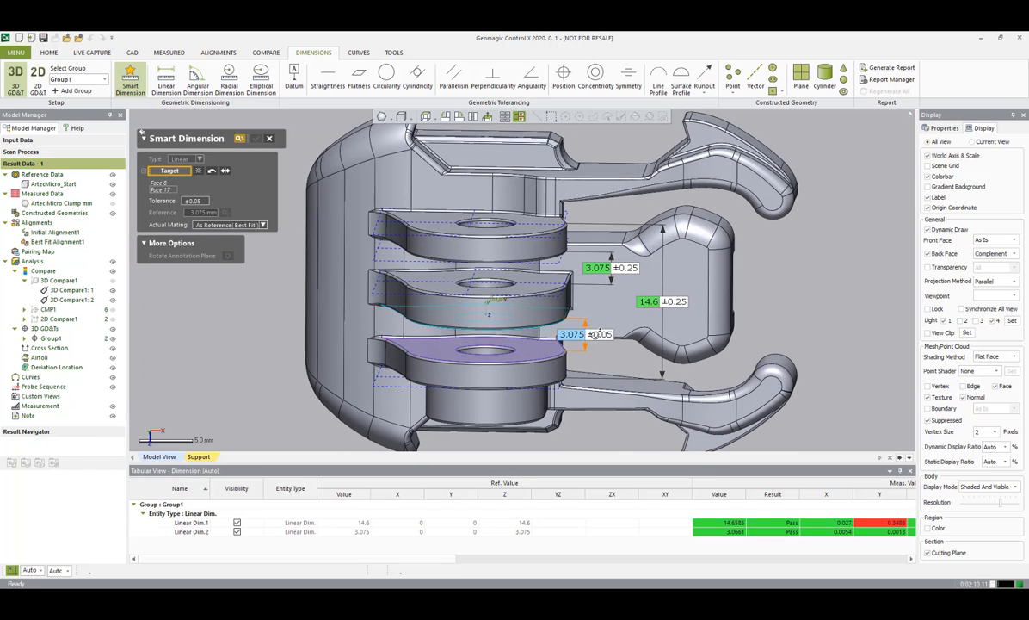
left_click(597, 334)
left_click(195, 201)
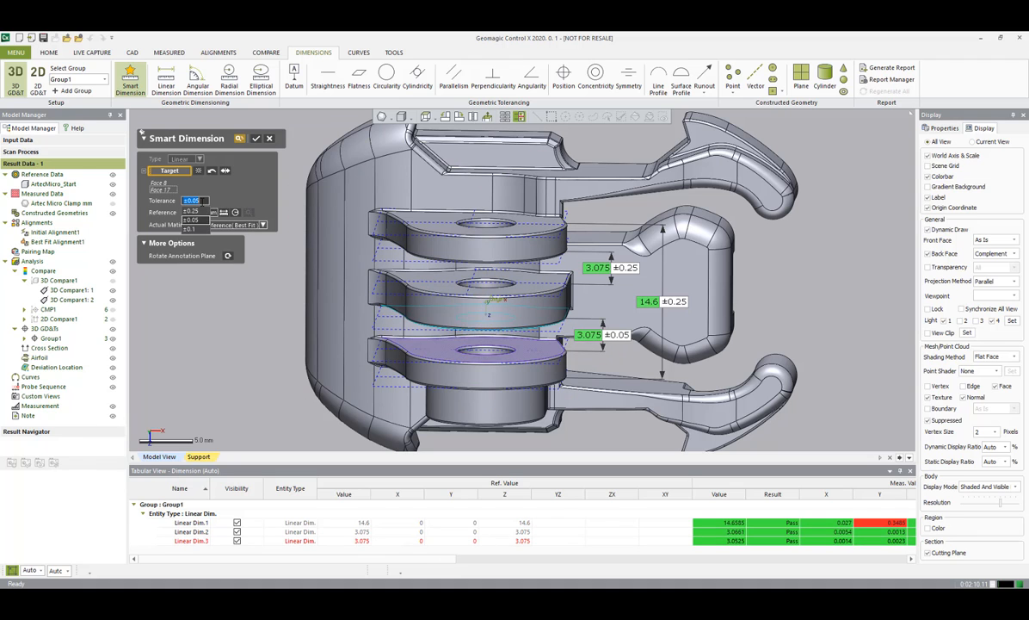
left_click(191, 210)
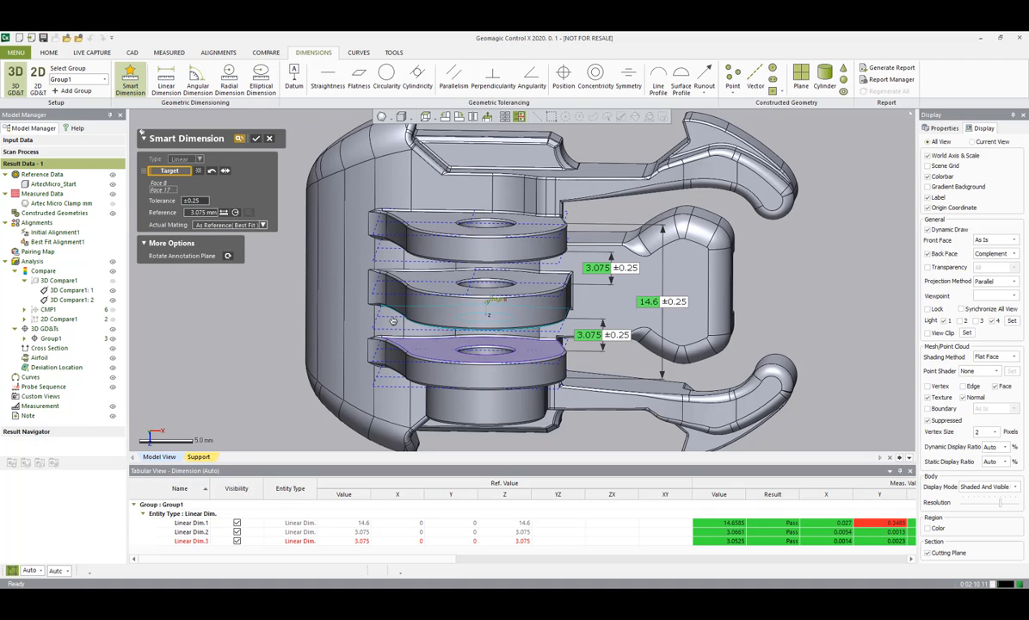
left_click(426, 116)
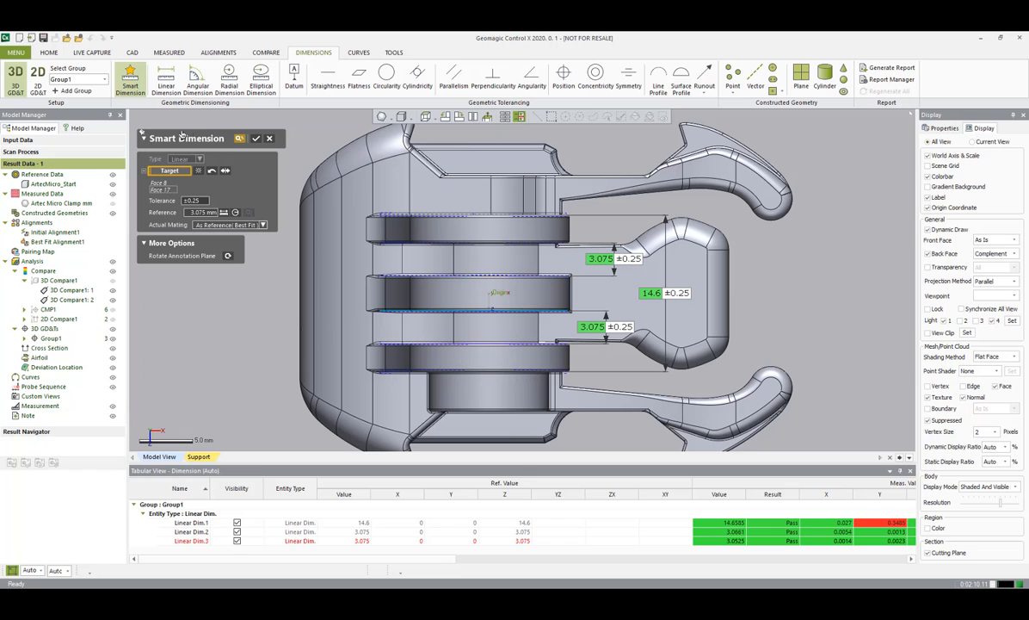
Add a diameter dimension with ±0.25 tolerance to the nut-pocket lug's pin hole and rotate its annotation plane to match the top view.
right_click_drag(316, 302, 284, 177)
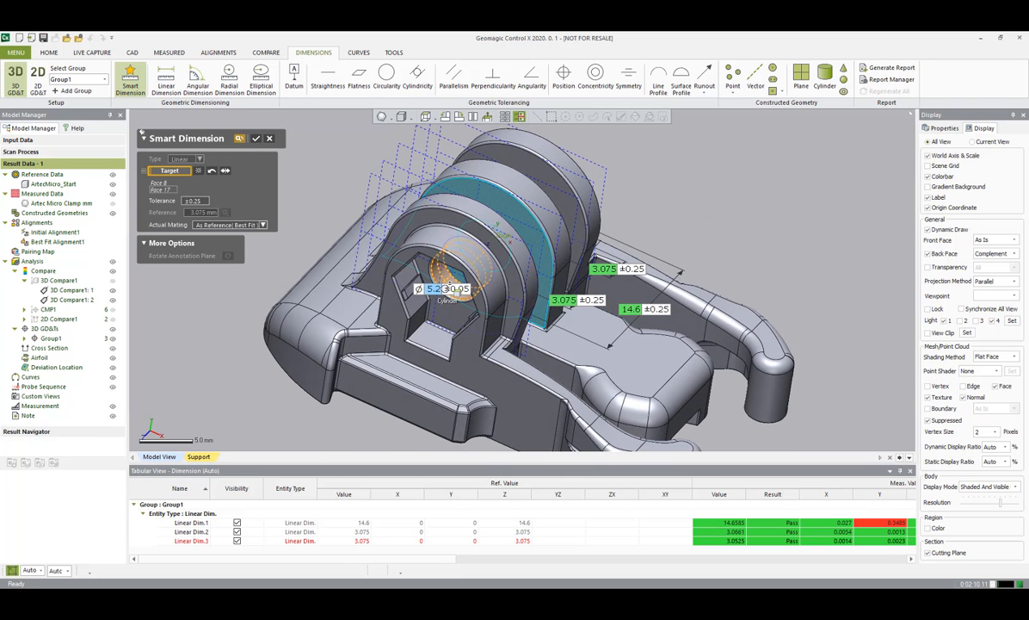
left_click(443, 289)
left_click(313, 279)
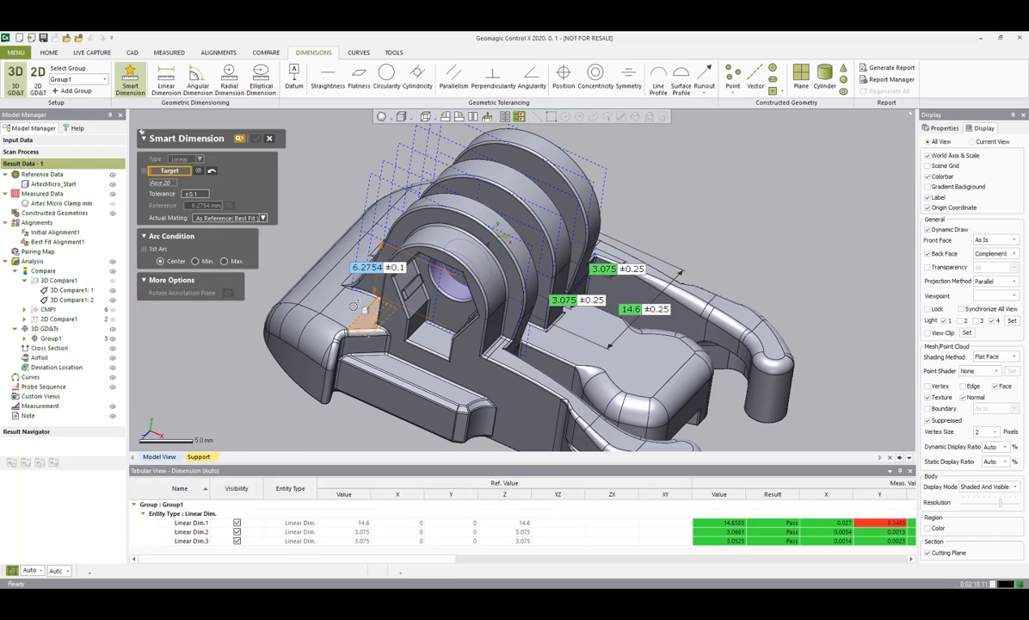
left_click(308, 238)
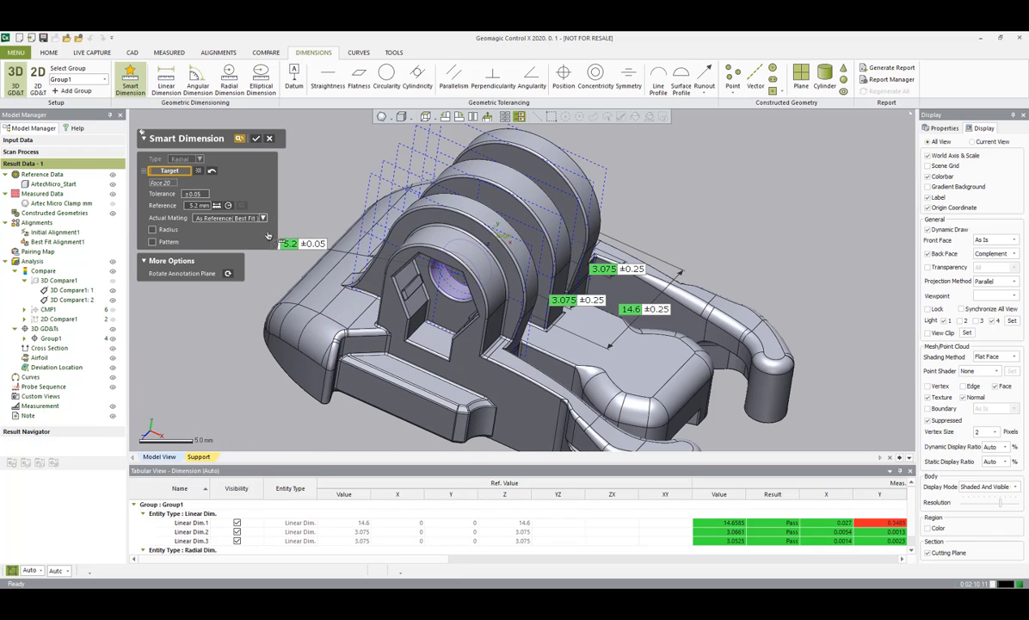
left_click(193, 194)
left_click(196, 205)
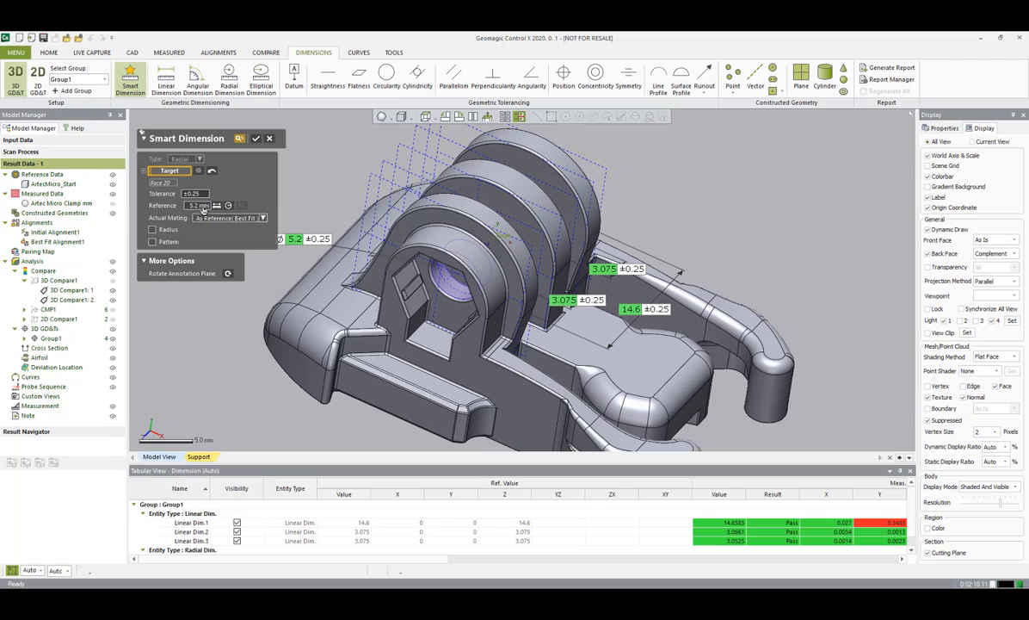
left_click(425, 118)
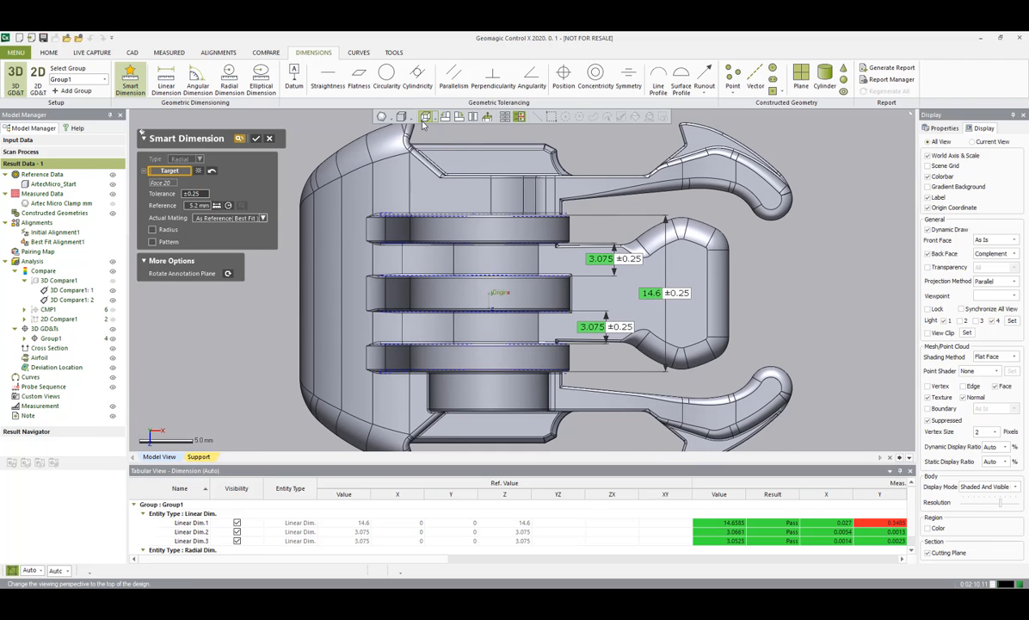
left_click(229, 274)
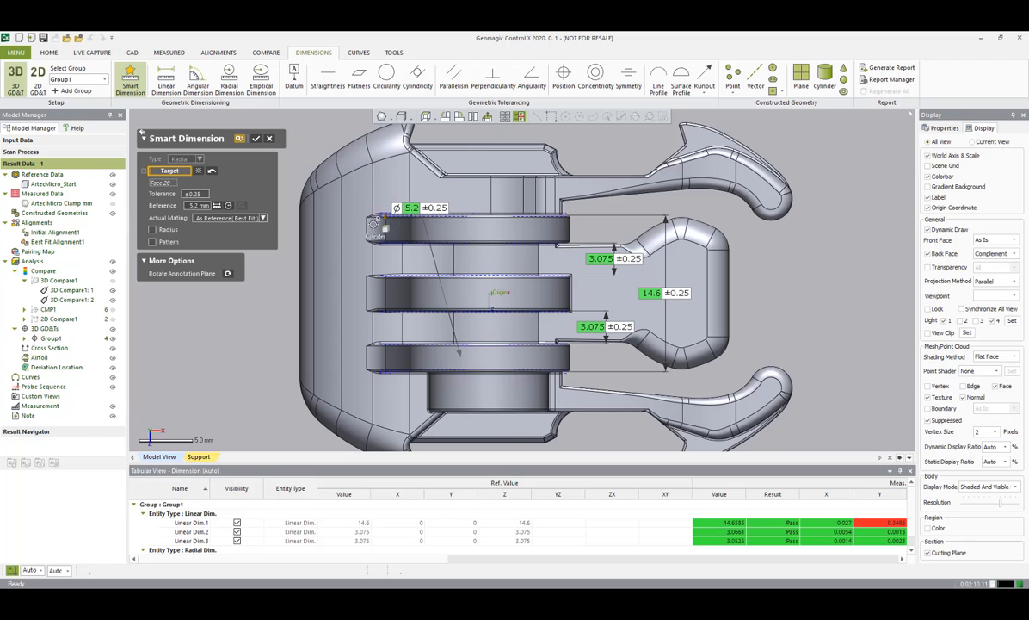
Add a diameter dimension with ±0.25 tolerance to the middle lug's pin hole and return to the top view.
right_click_drag(298, 379, 258, 297)
left_click(483, 286)
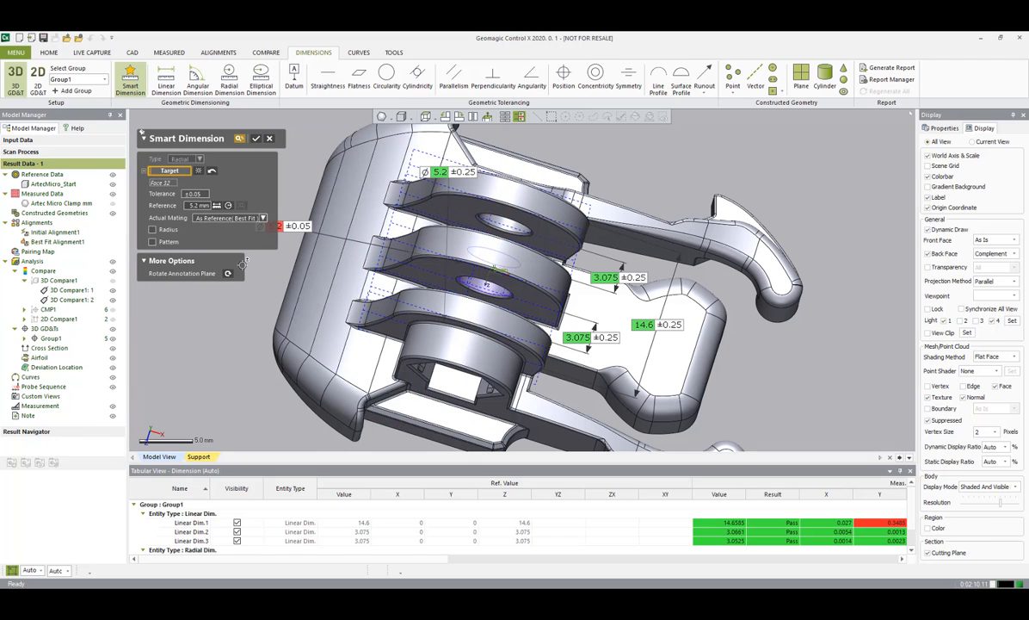
left_click(193, 196)
left_click(199, 211)
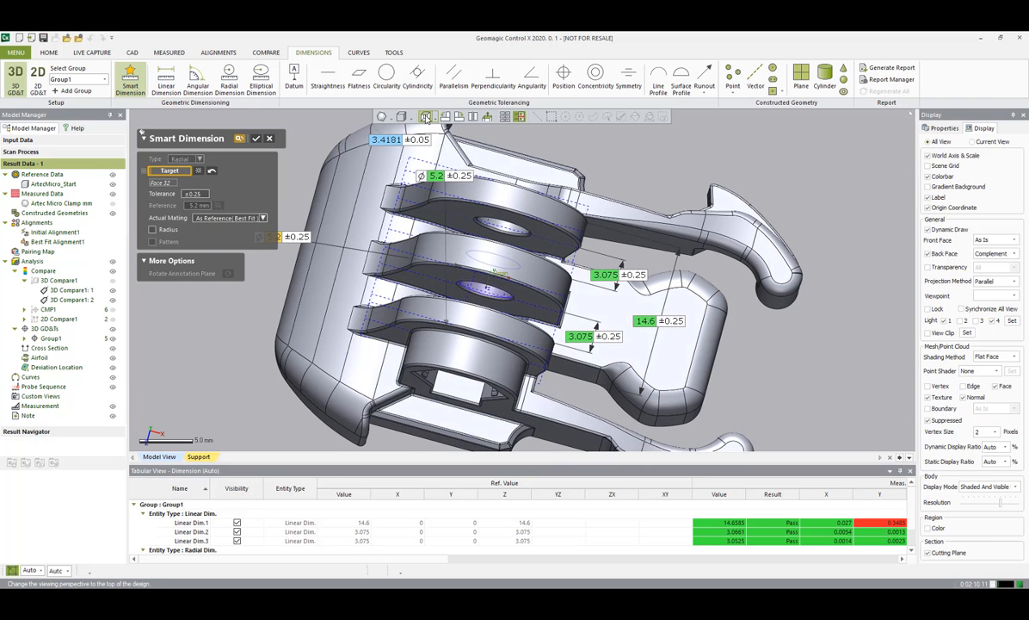
left_click(425, 117)
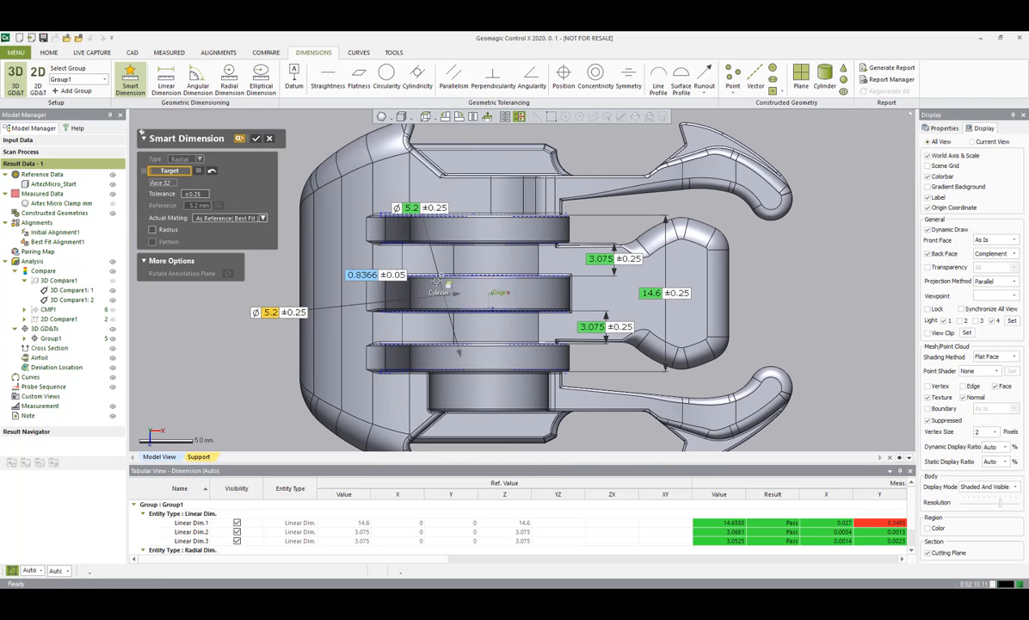
Add a diameter dimension with ±0.25 tolerance to the pin hole of the outer lug opposite the nut pocket, and return to the top view.
right_click_drag(399, 273, 432, 207)
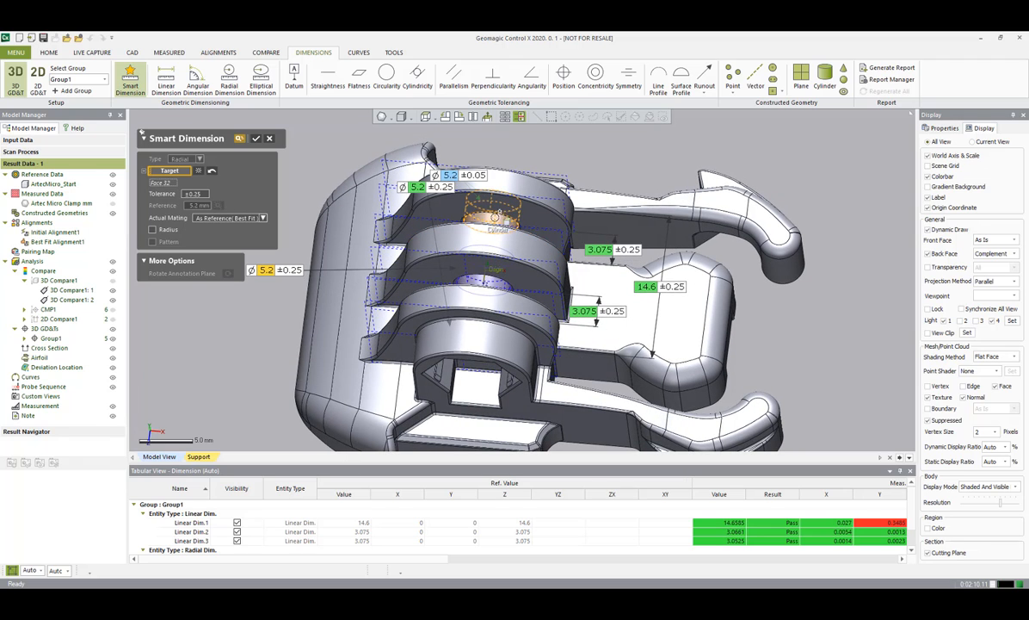
left_click(475, 215)
left_click(469, 153)
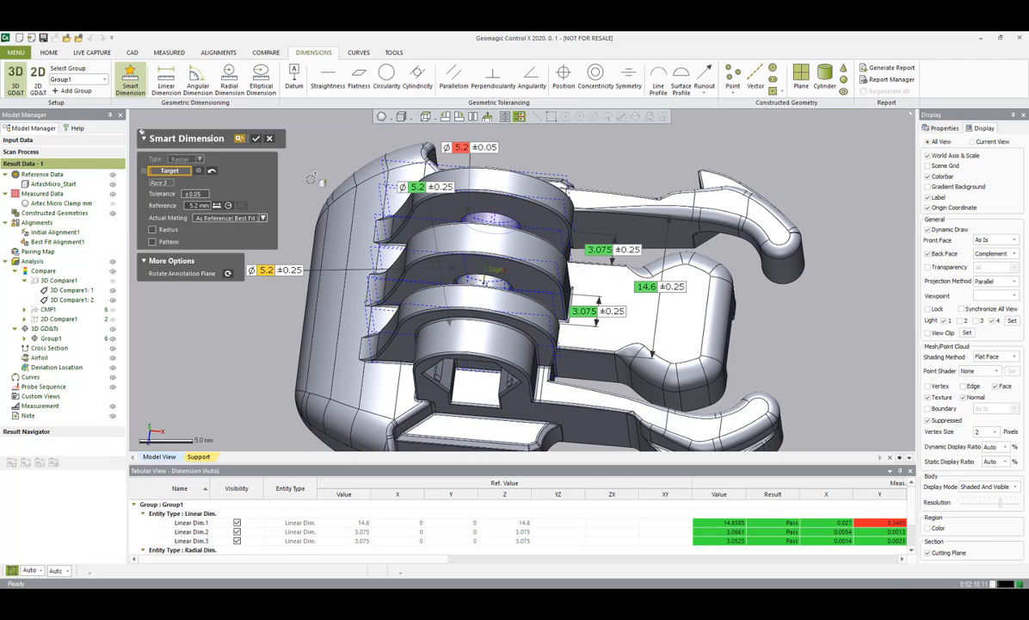
left_click(191, 193)
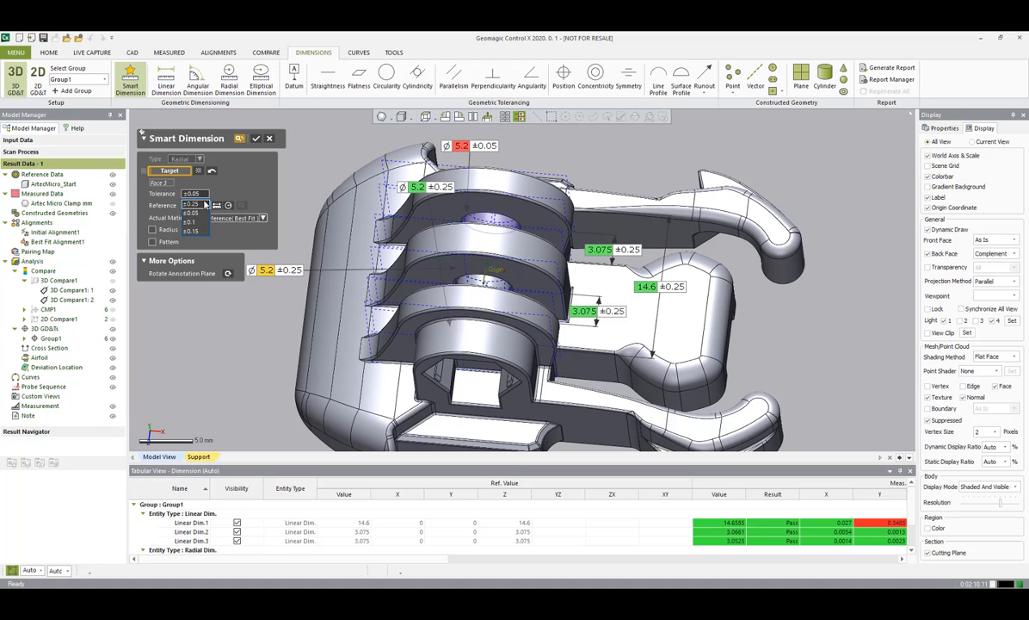
left_click(192, 203)
left_click(401, 116)
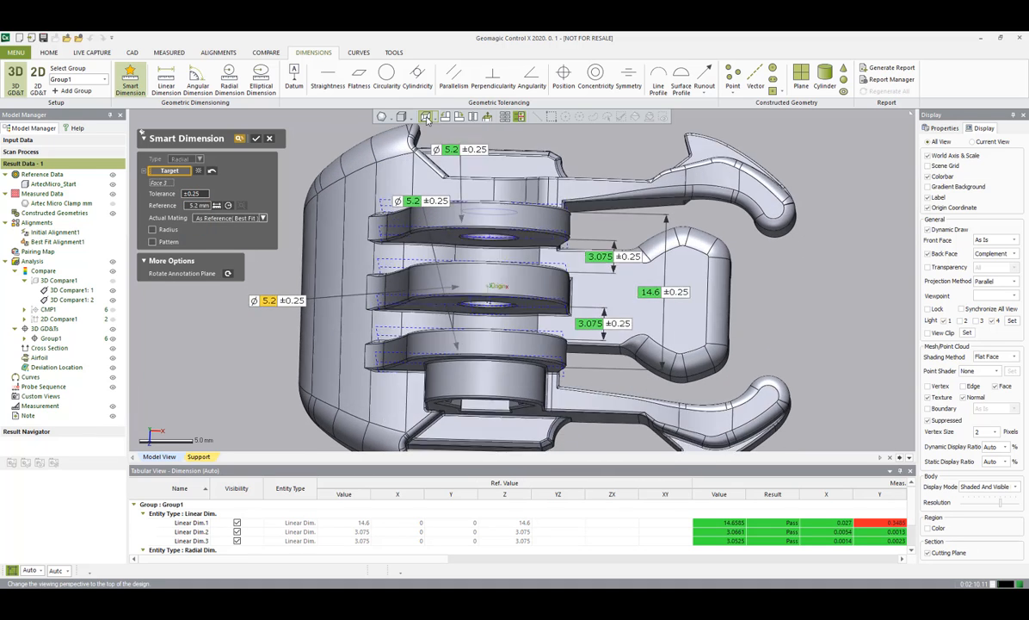
Finish the Smart Dimensions and spread the three hole diameter labels along the clamp's rounded back, away from the lugs.
left_click(256, 139)
left_click_drag(413, 209, 283, 426)
left_click_drag(269, 312, 274, 286)
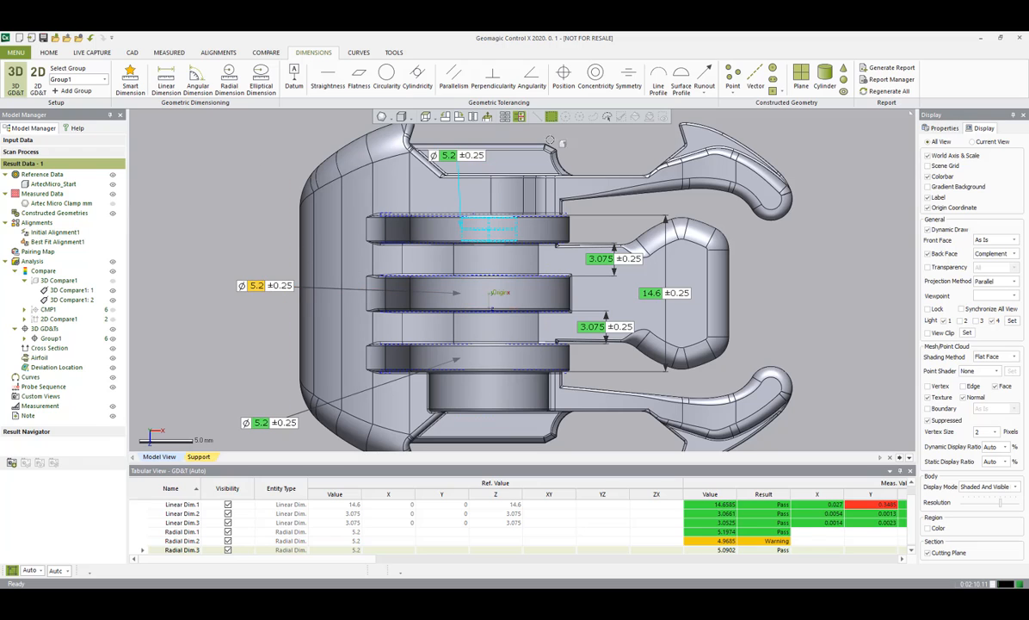
left_click_drag(463, 158, 321, 204)
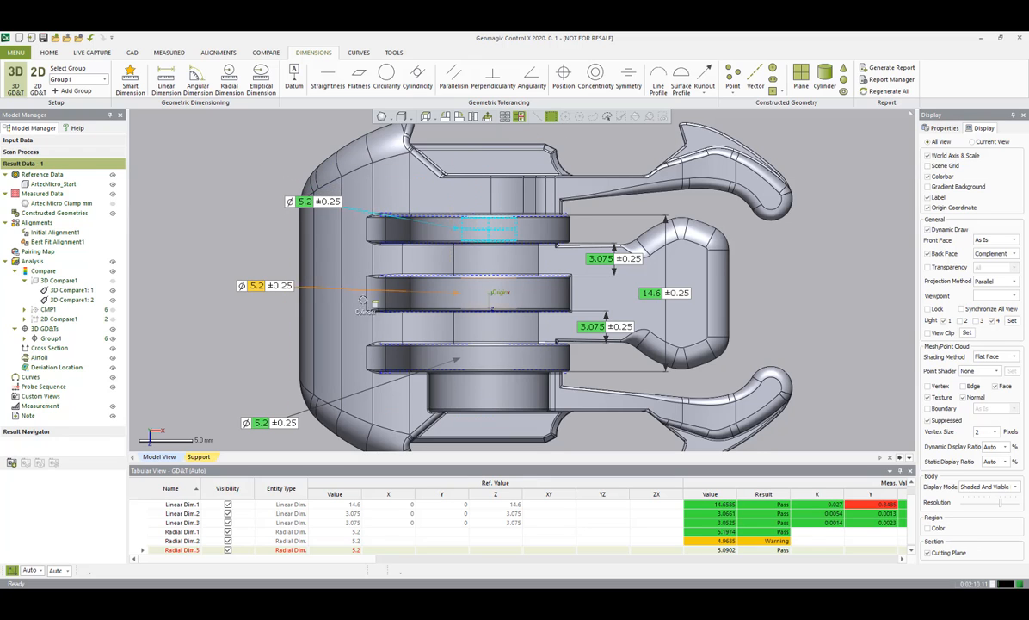
scroll(459, 384, "down", 1)
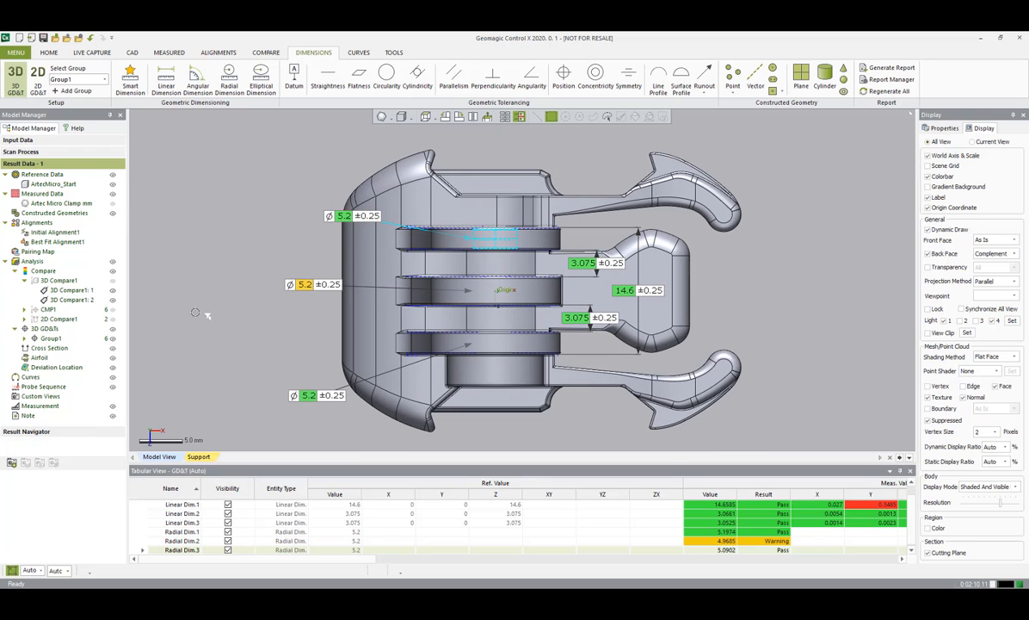
Select all six linear and radial dimensions in Group1, try the Default annotation preset, and apply the Detailed preset to them.
left_click(25, 339)
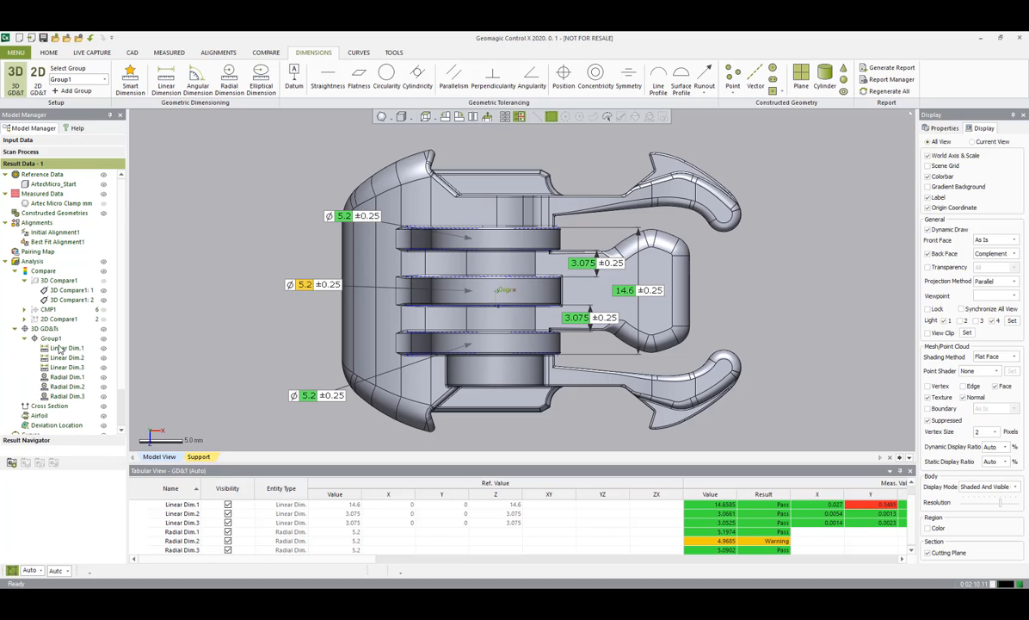
left_click(70, 396, "shift")
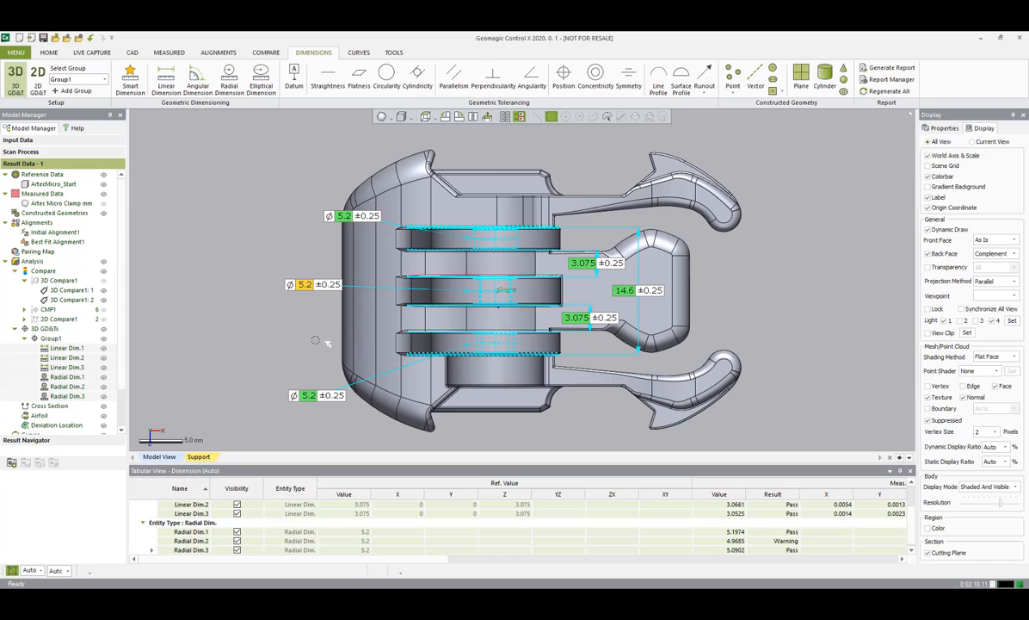
right_click(322, 286)
mouse_move(378, 304)
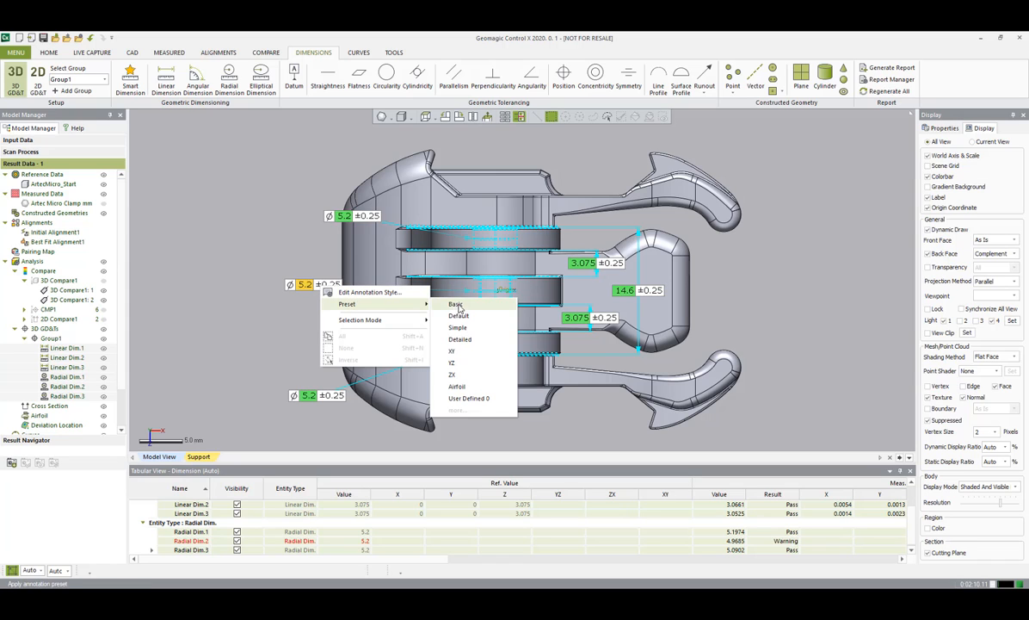
left_click(469, 318)
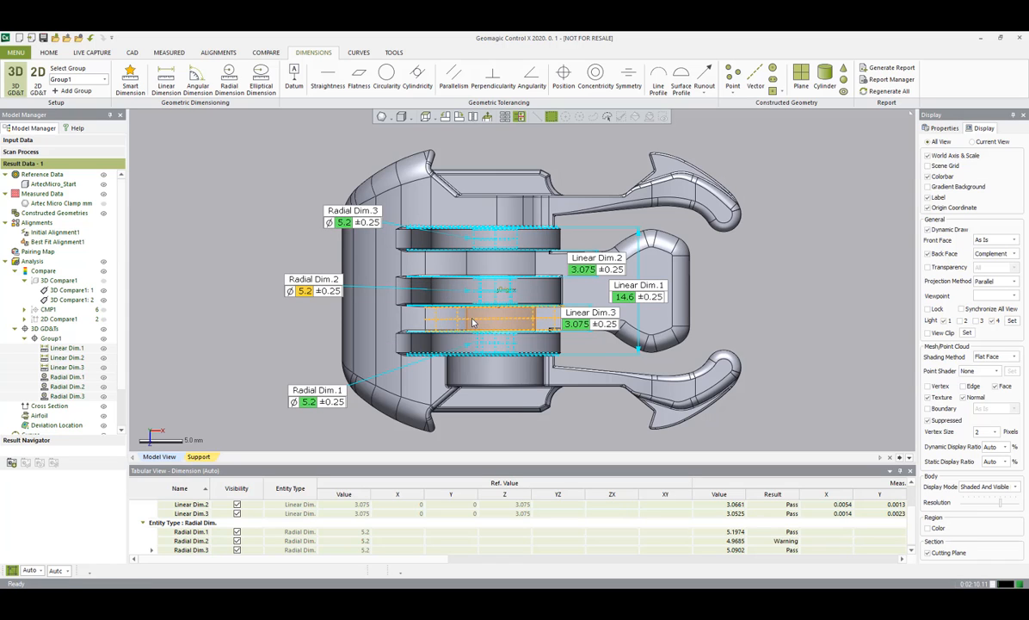
right_click(306, 284)
mouse_move(362, 301)
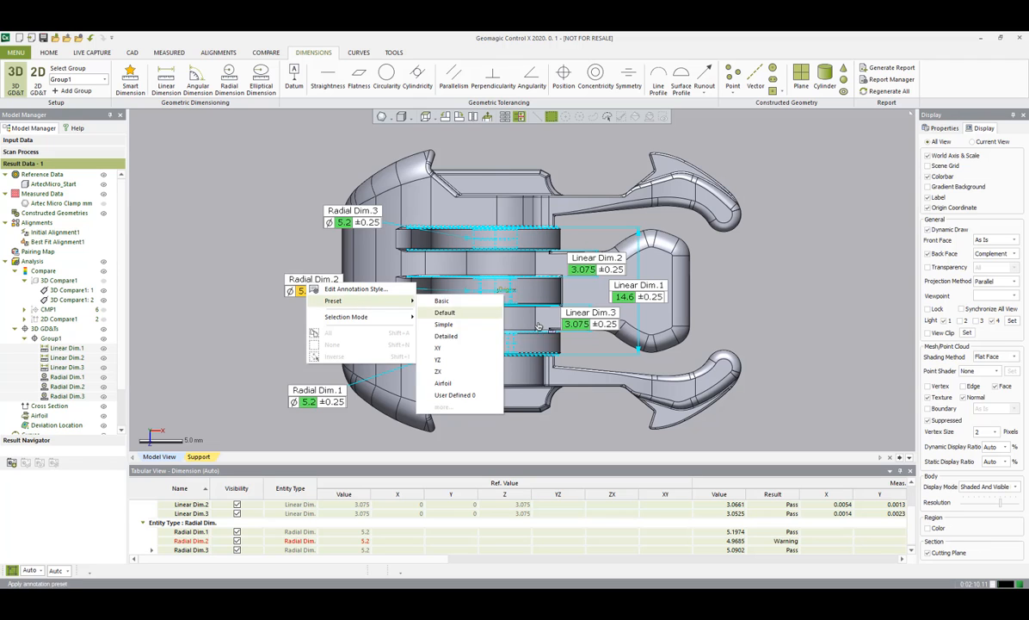
left_click(460, 338)
Rearrange the detailed labels so the linear ones no longer overlap and the radial ones sit beside their lugs.
scroll(578, 364, "up", 2)
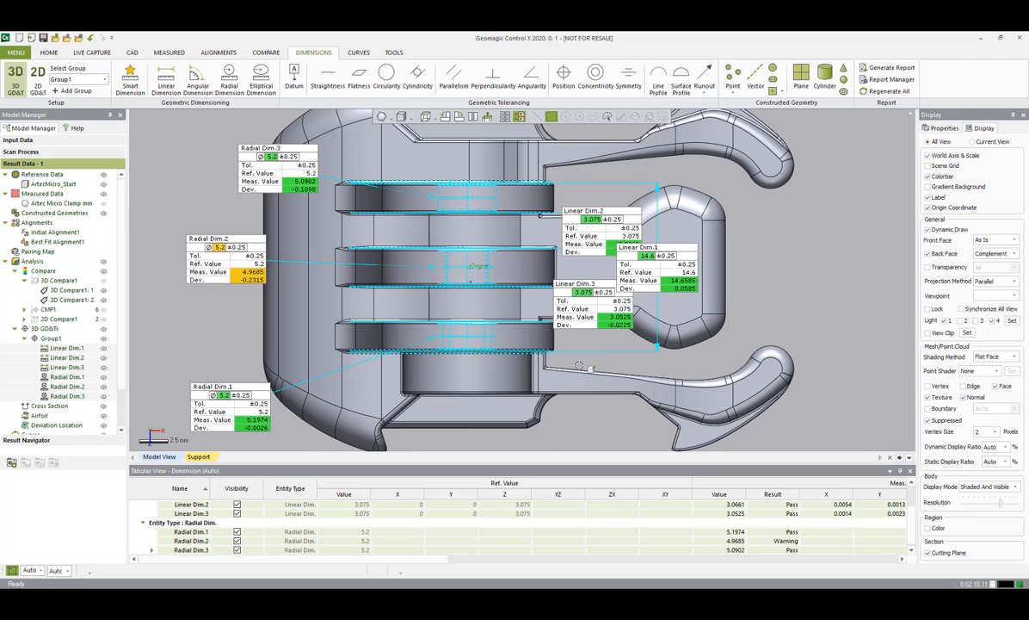
right_click_drag(531, 379, 563, 373, "ctrl")
left_click_drag(714, 266, 769, 267)
left_click_drag(598, 279, 614, 277)
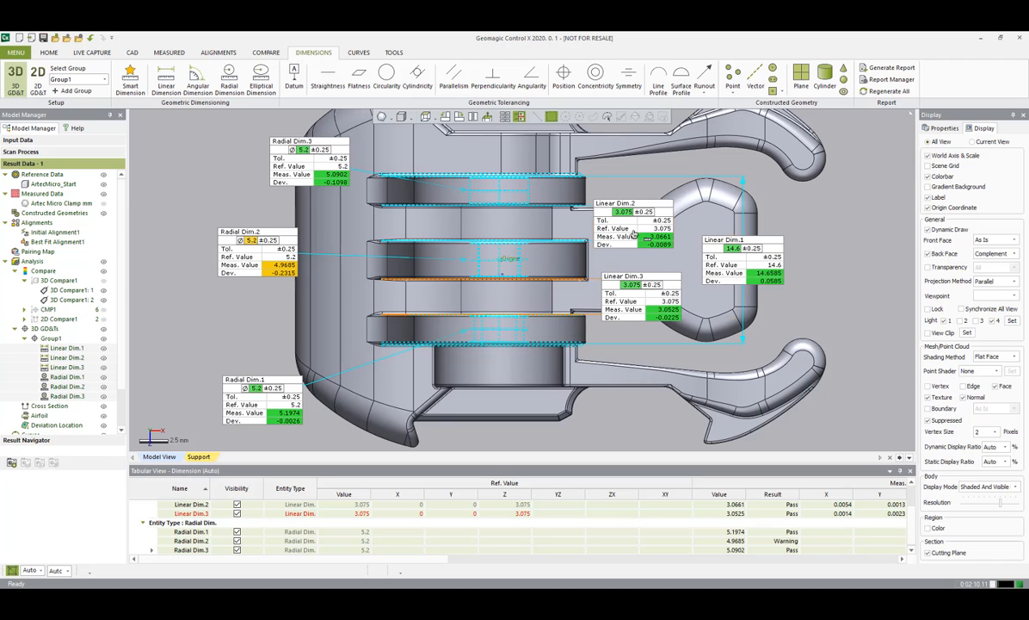
left_click_drag(593, 219, 641, 232)
mouse_move(265, 257)
left_mouse_down()
mouse_move(244, 258)
mouse_move(264, 261)
left_mouse_up()
left_click_drag(248, 381, 255, 327)
left_click_drag(296, 153, 240, 167)
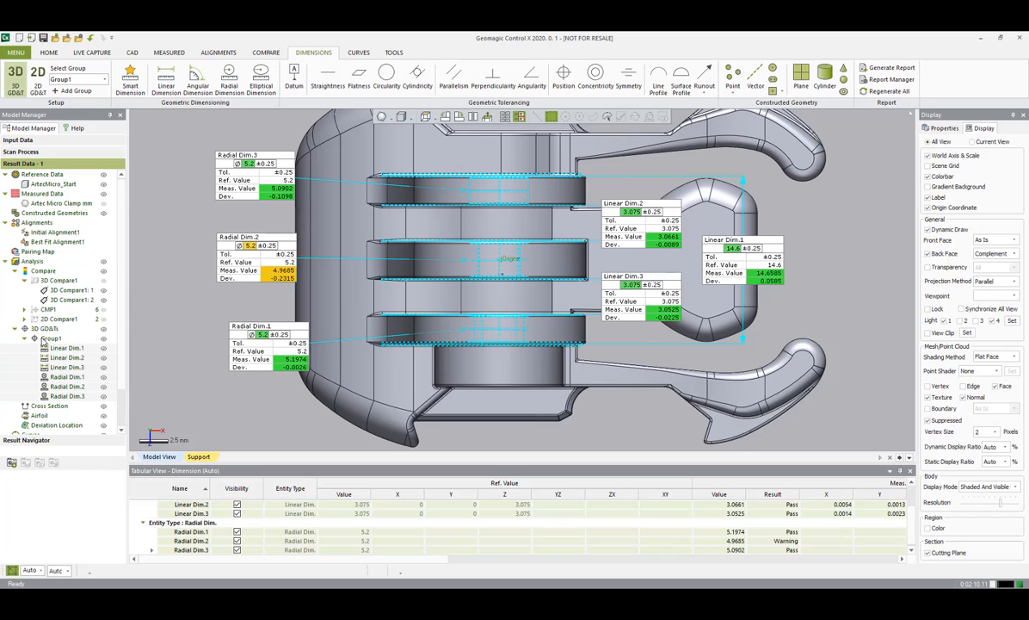
Update the stored result view of Group1 with the rearranged dimension labels in the top view.
left_click(45, 339)
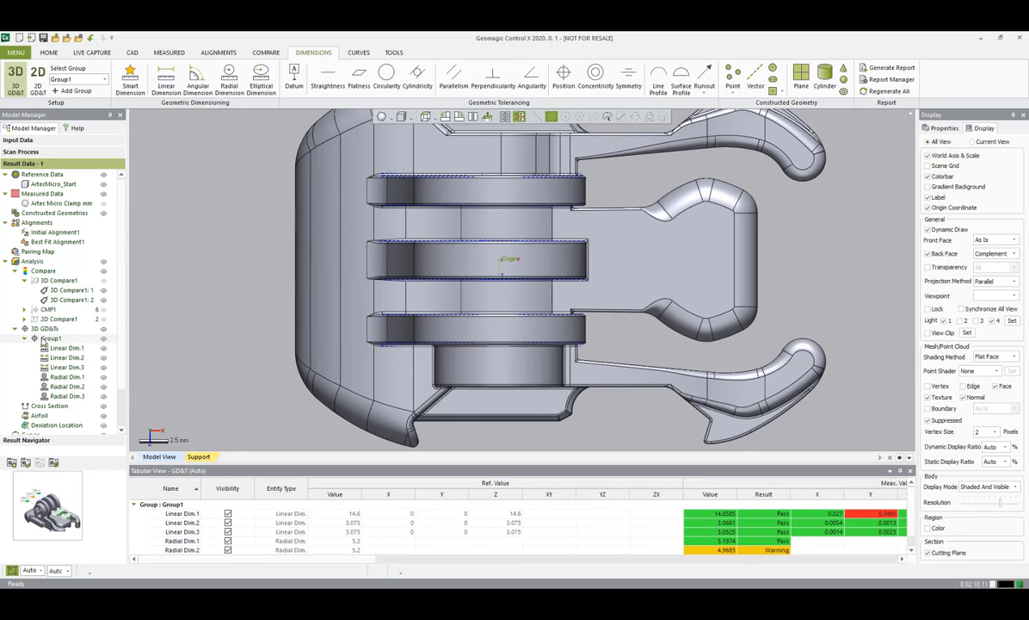
left_click(53, 463)
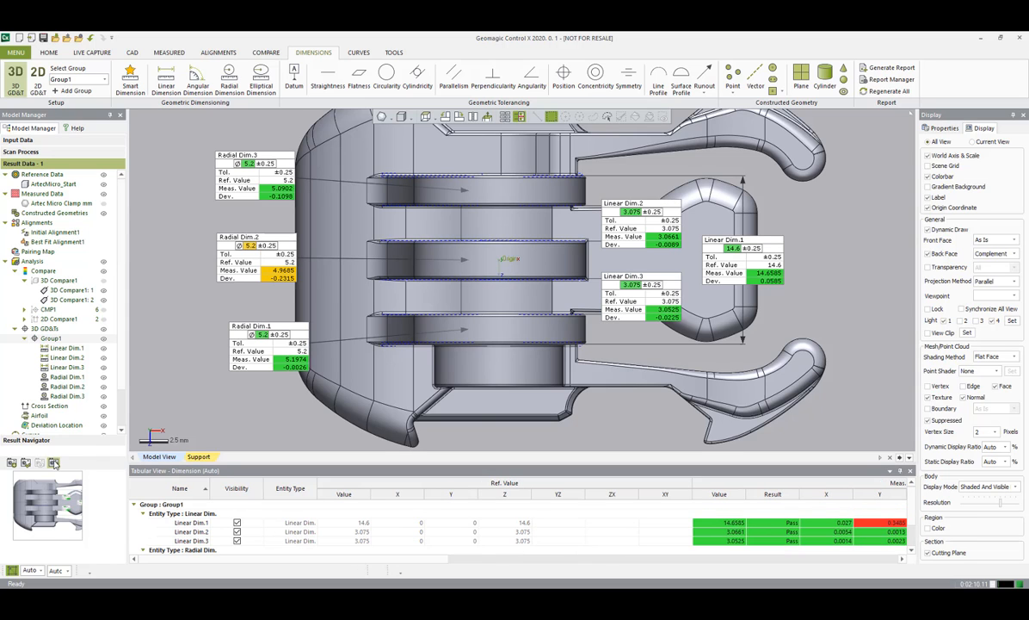
scroll(236, 325, "down", 1)
right_click_drag(452, 358, 477, 390, "ctrl")
scroll(447, 359, "down", 2)
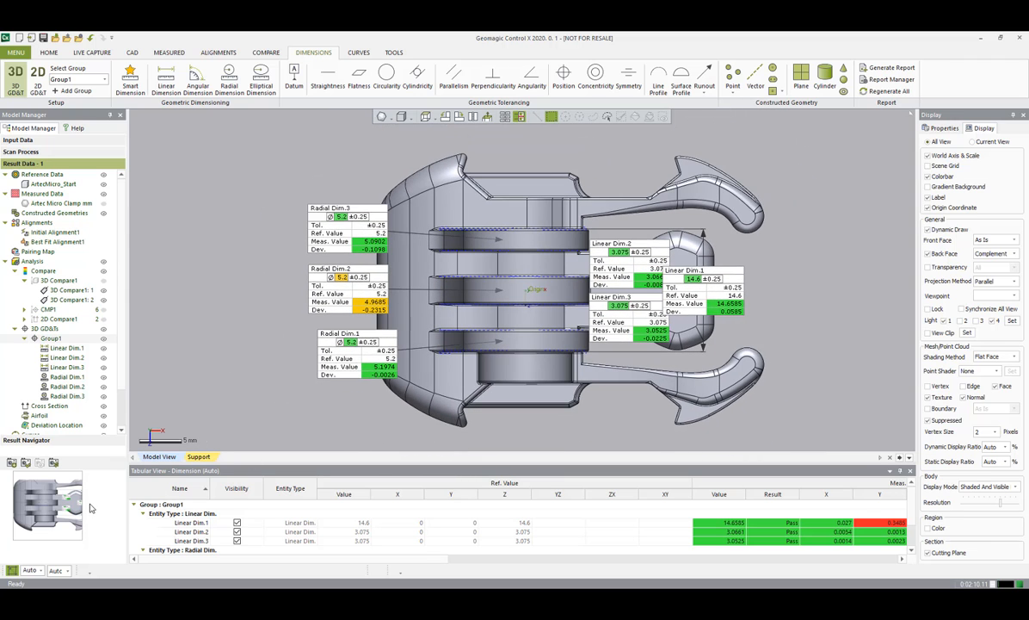
Move the Linear Dim.1 label clear of the Linear Dim.2 and Linear Dim.3 labels and update the stored result view of Group1.
left_click(53, 463)
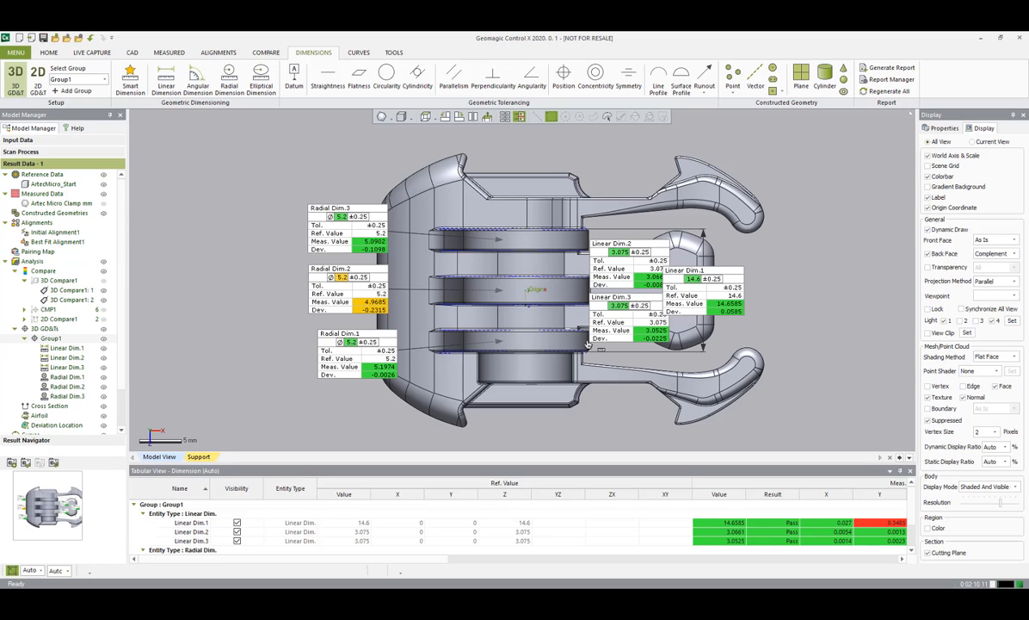
left_click_drag(686, 296, 716, 296)
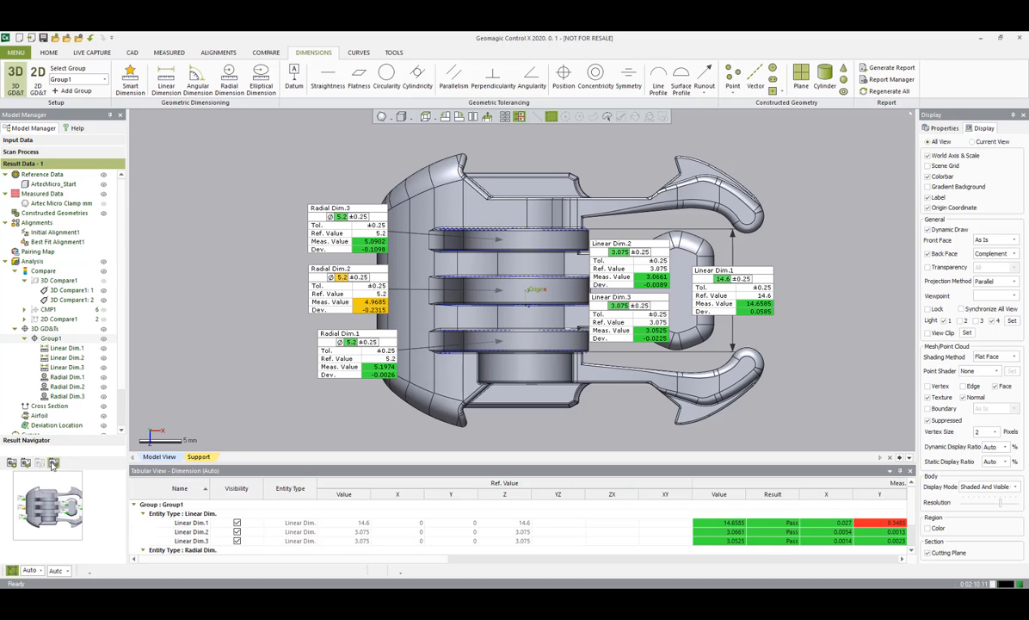
Hide Group1 and add a second 3D GD&T group, Group2.
left_click(104, 339)
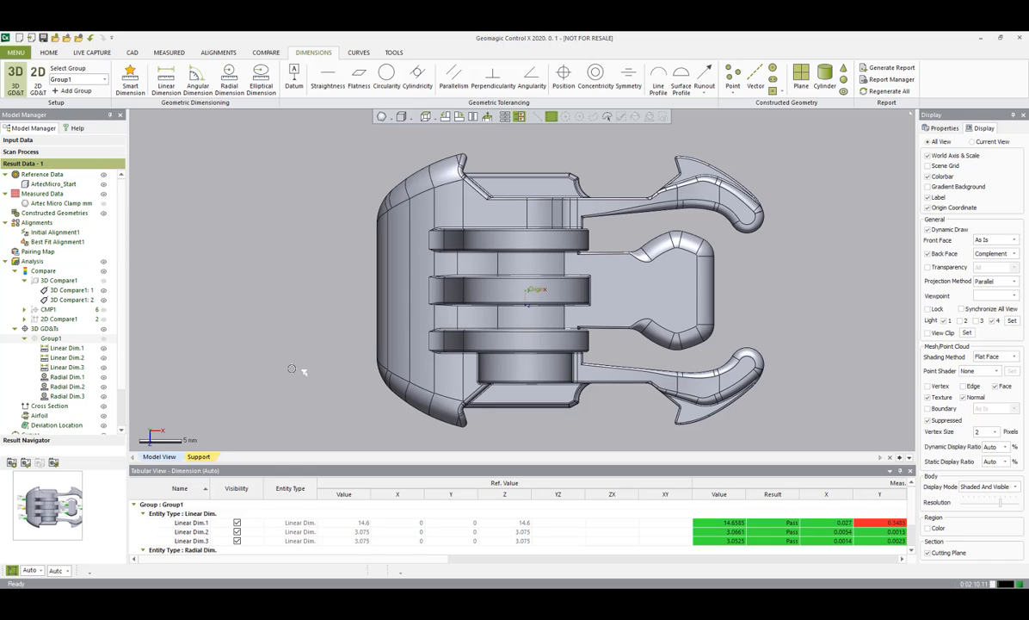
right_click_drag(303, 372, 225, 299)
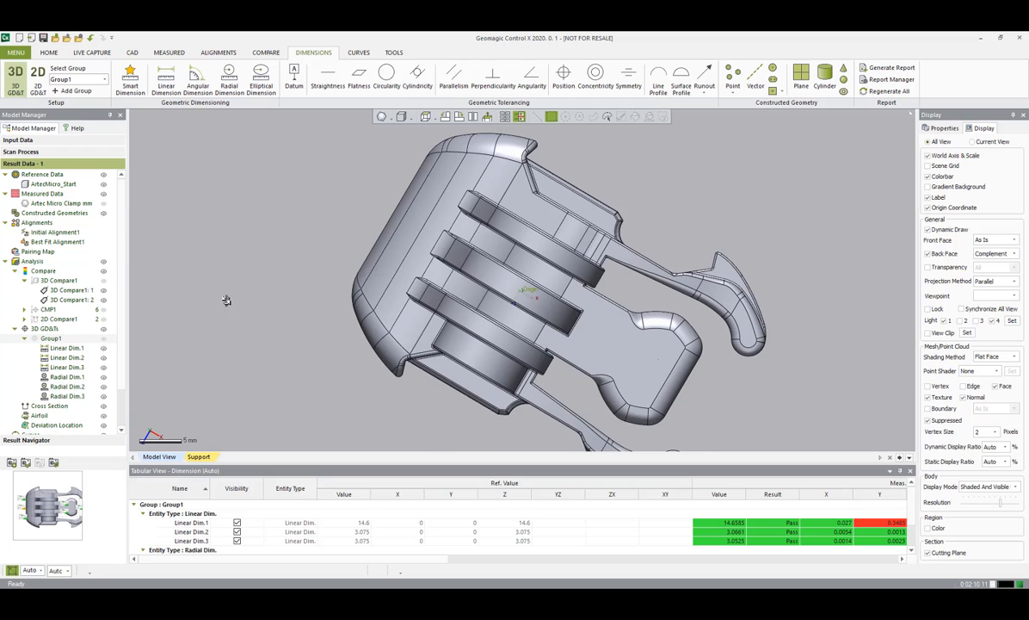
left_click(82, 91)
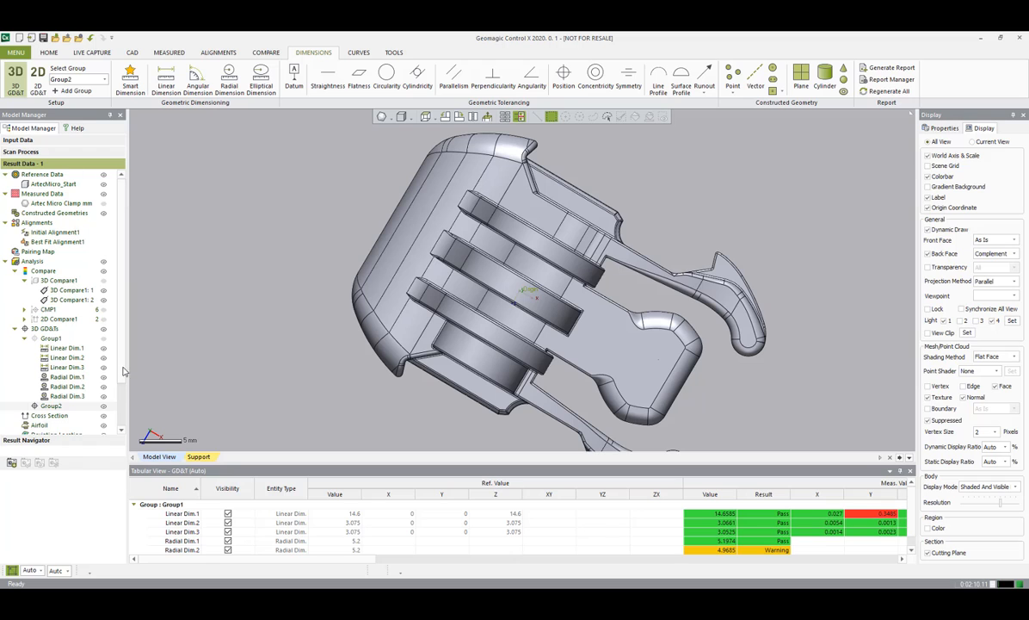
left_click_drag(123, 370, 123, 415)
Create datum A on the flat outer face of the first lug, placing its label clear of the part.
right_click_drag(362, 340, 170, 213)
right_click_drag(415, 299, 220, 237)
right_click_drag(551, 258, 375, 271)
scroll(488, 248, "up", 3)
right_click_drag(487, 248, 343, 243)
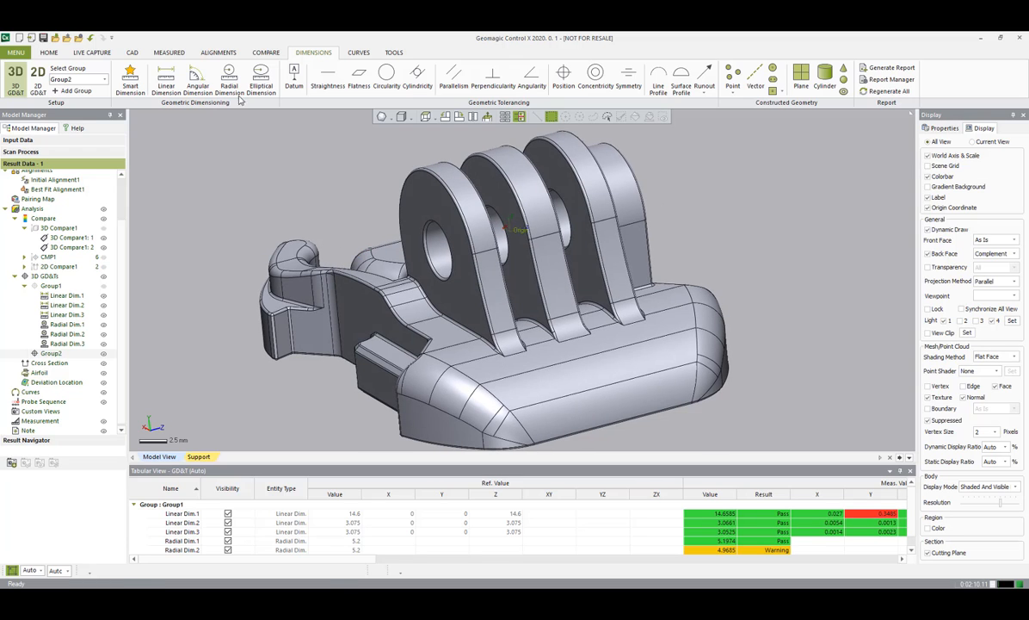
left_click(292, 78)
left_click(405, 203)
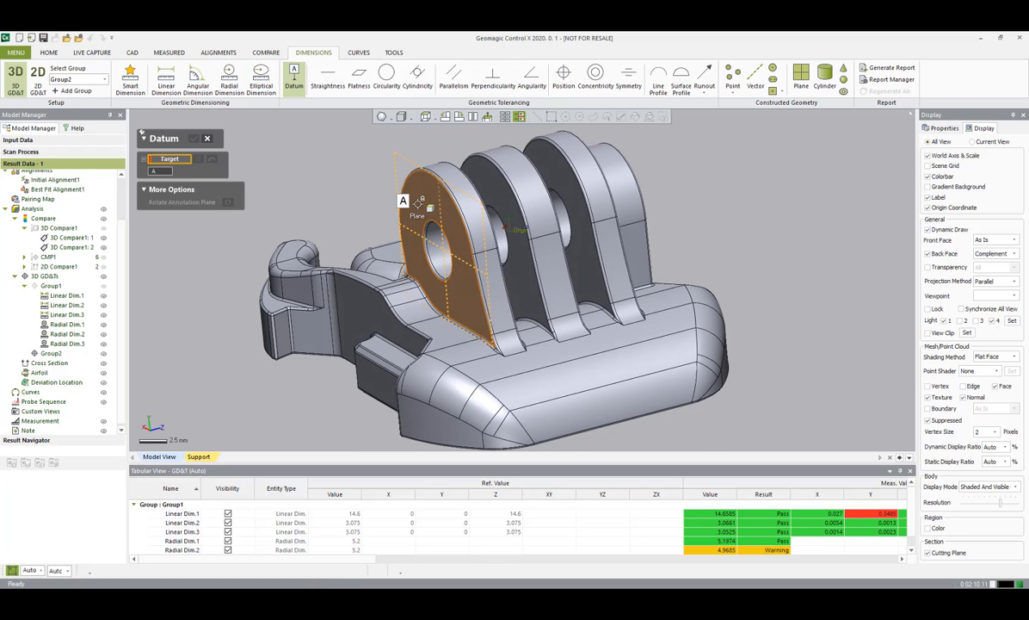
left_click_drag(405, 205, 317, 190)
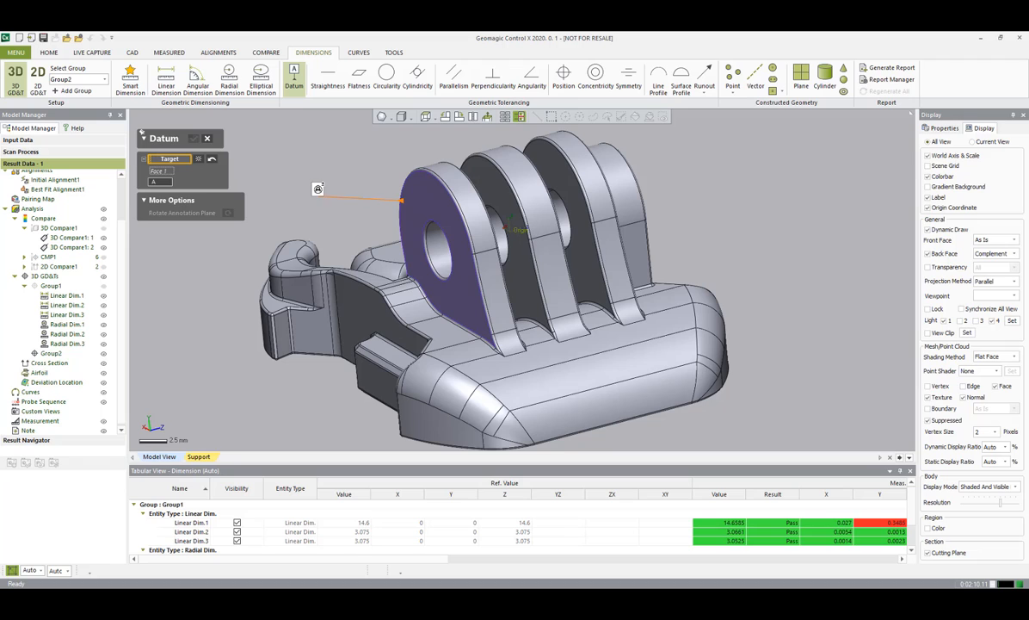
left_click(317, 189)
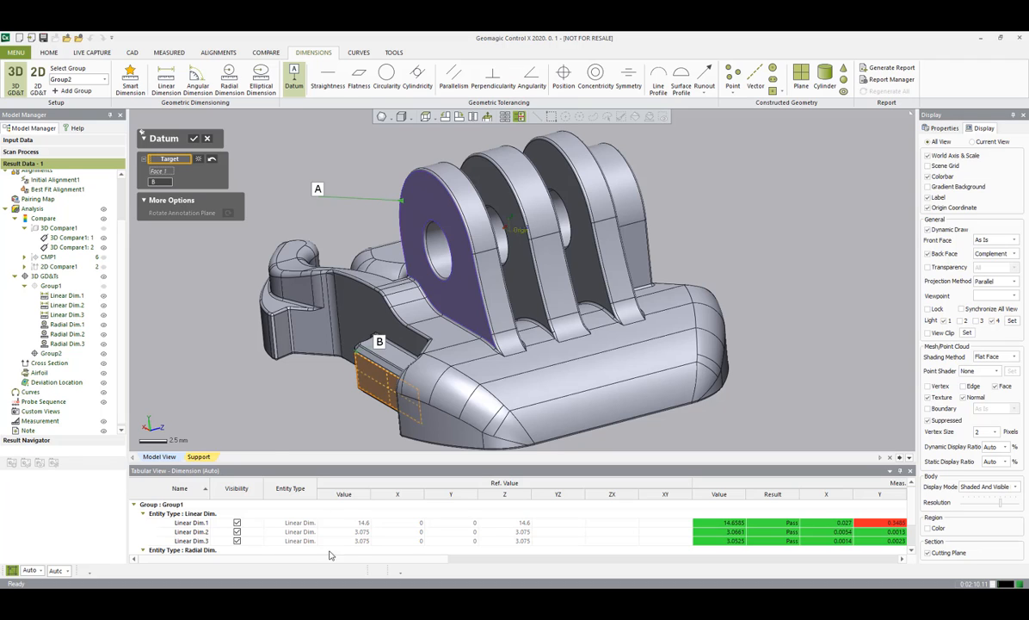
left_click(194, 138)
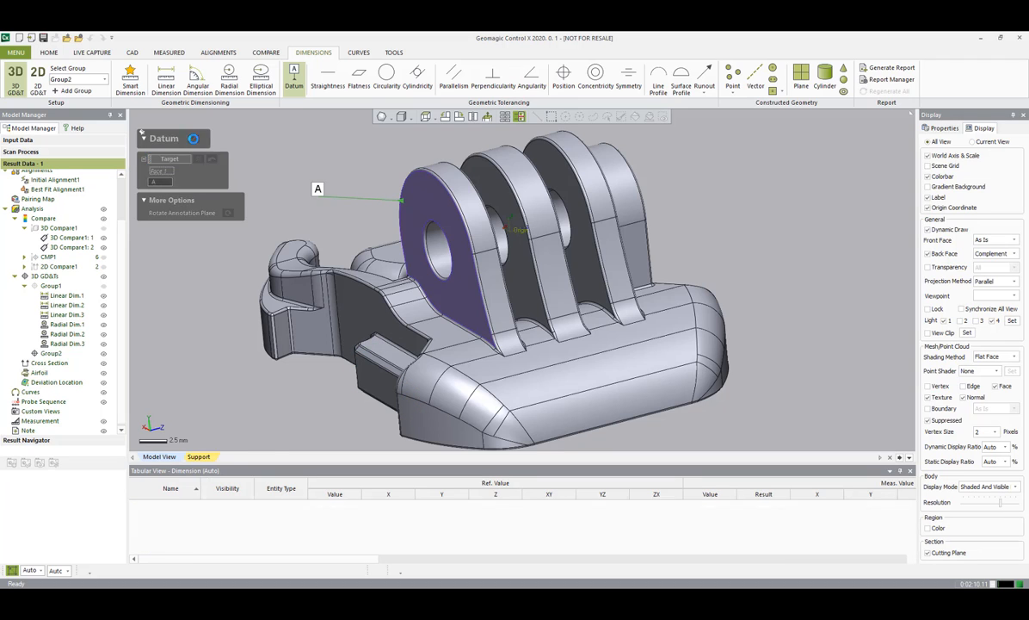
Add a 0.25 mm parallelism tolerance to the middle lug's flat face, referenced to datum A, with its label above the first lug.
left_click(454, 79)
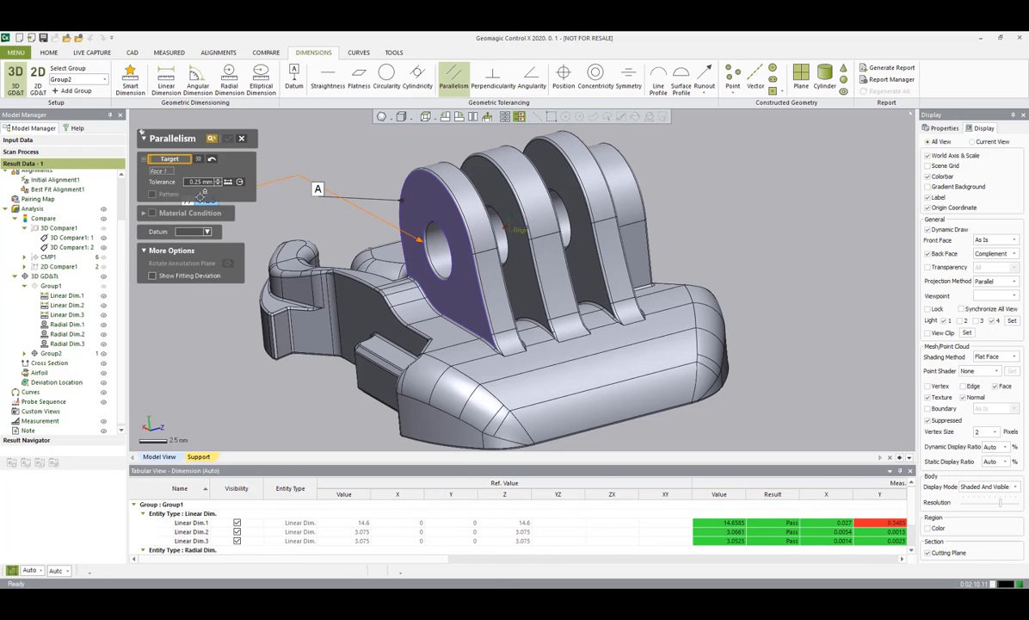
left_click(199, 159)
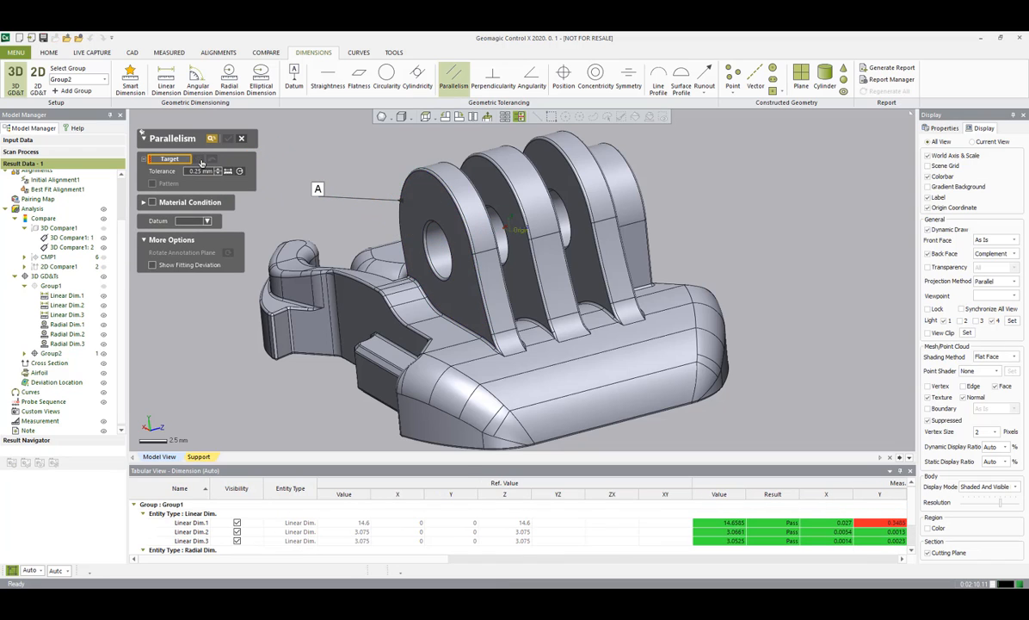
left_click(515, 191)
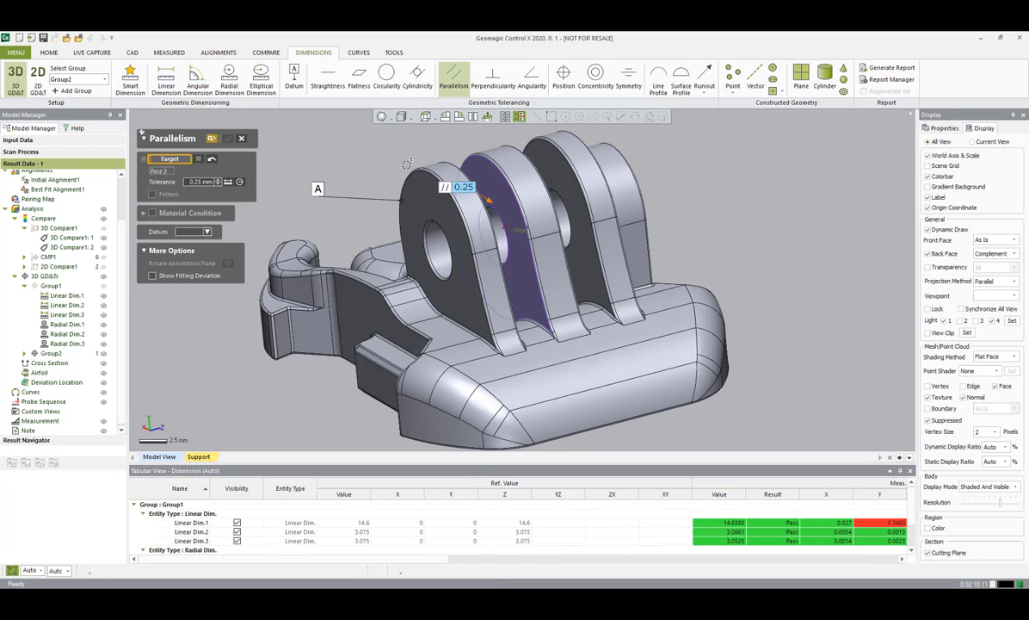
left_click(206, 231)
left_click(191, 243)
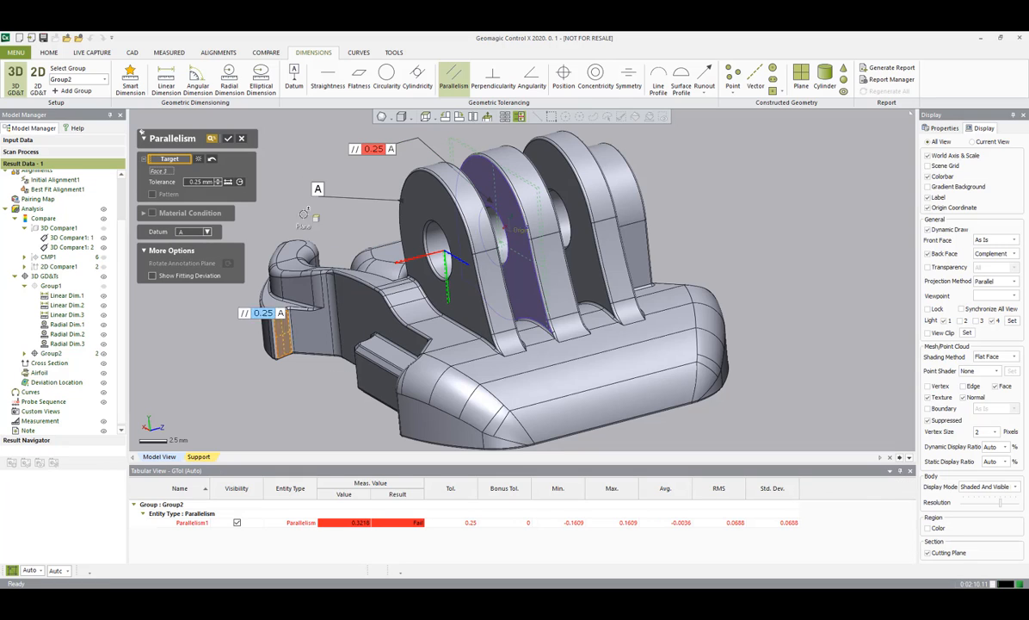
left_click(228, 139)
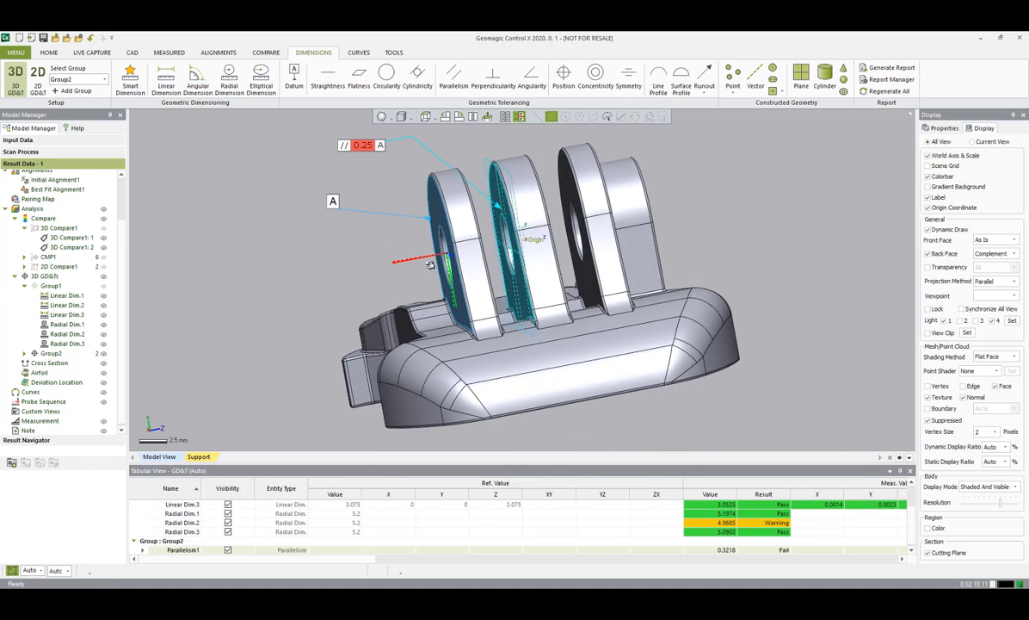
Create datum B on the cylindrical hole of the first lug, placing its label beside the lug.
mouse_move(487, 281)
right_mouse_down()
mouse_move(490, 299)
mouse_move(528, 305)
right_mouse_up()
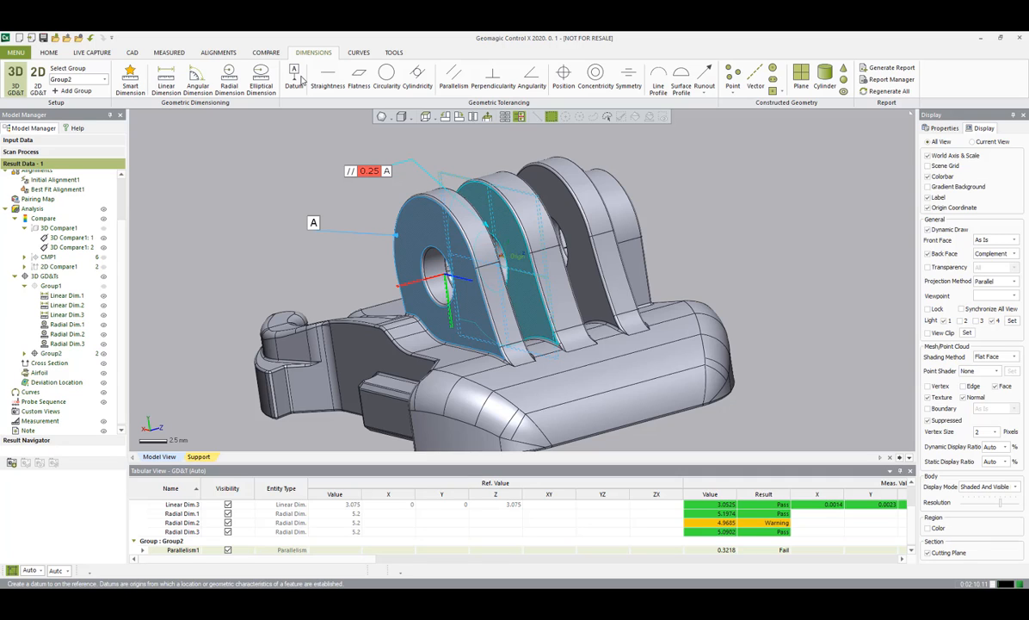
left_click(297, 77)
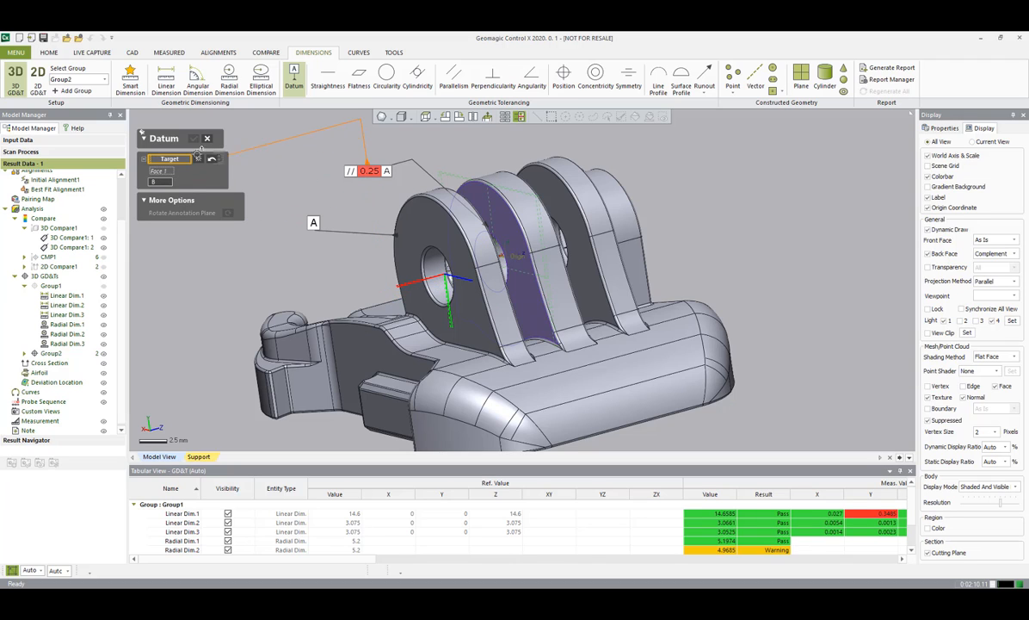
left_click(197, 163)
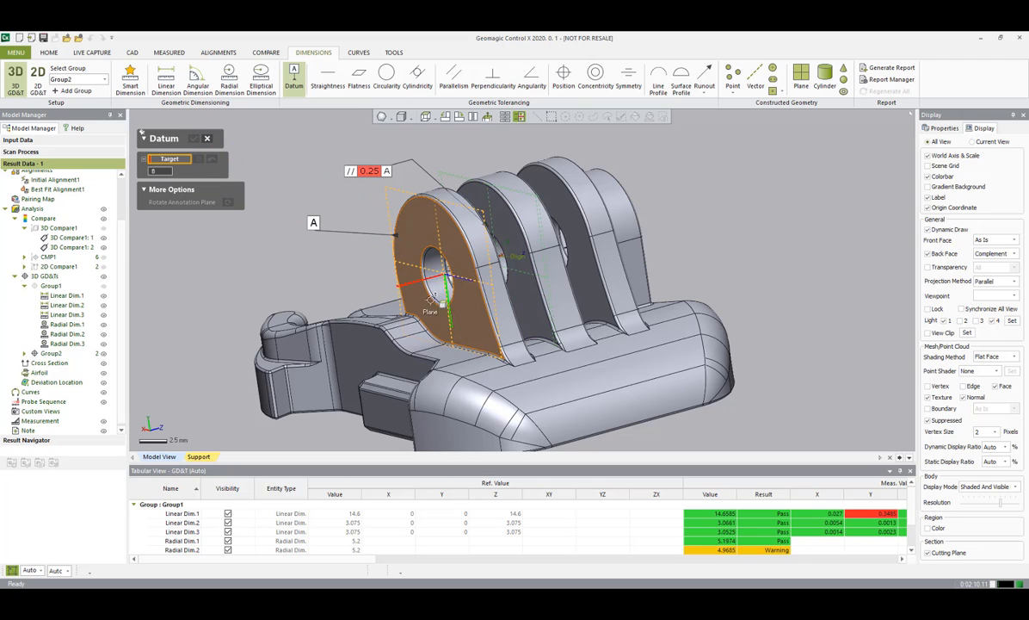
left_click(432, 279)
left_click(289, 268)
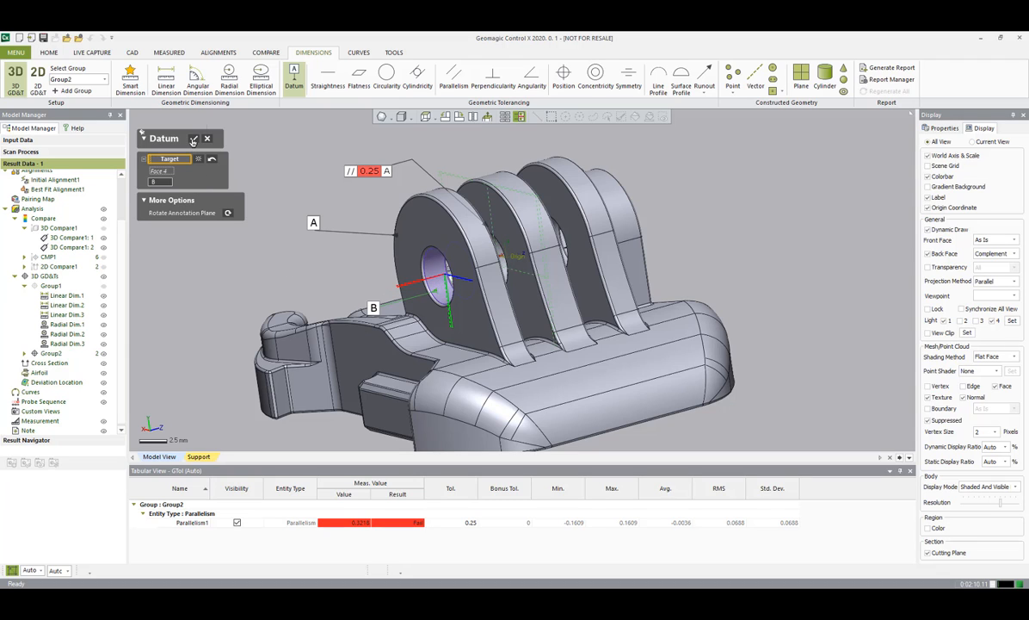
left_click(193, 140)
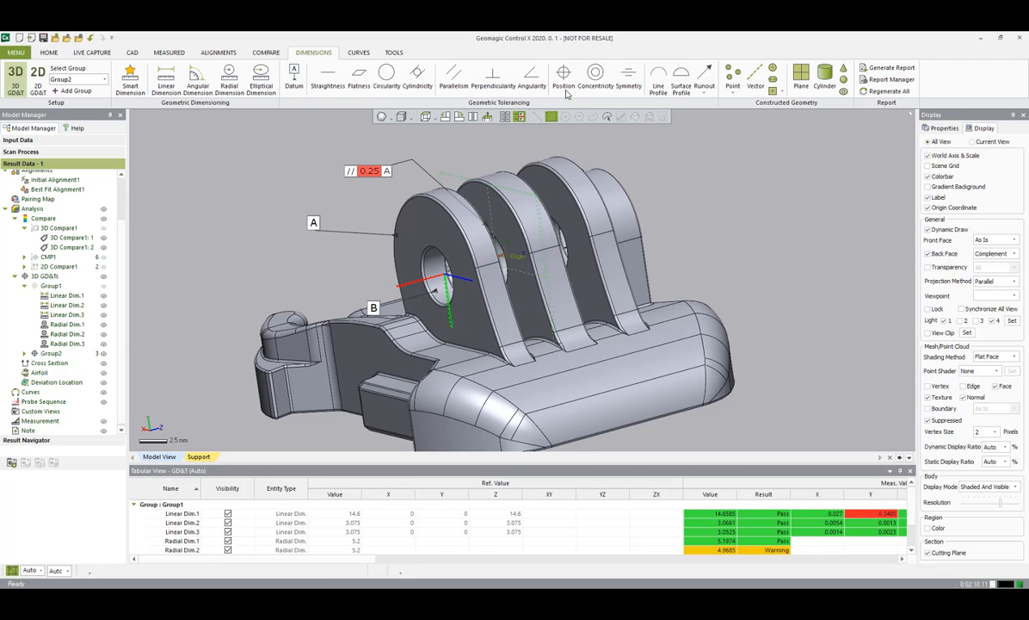
Add a 0.25 mm concentricity tolerance to the middle lug's hole, referenced to datum B.
left_click(595, 76)
right_click_drag(456, 297, 476, 295)
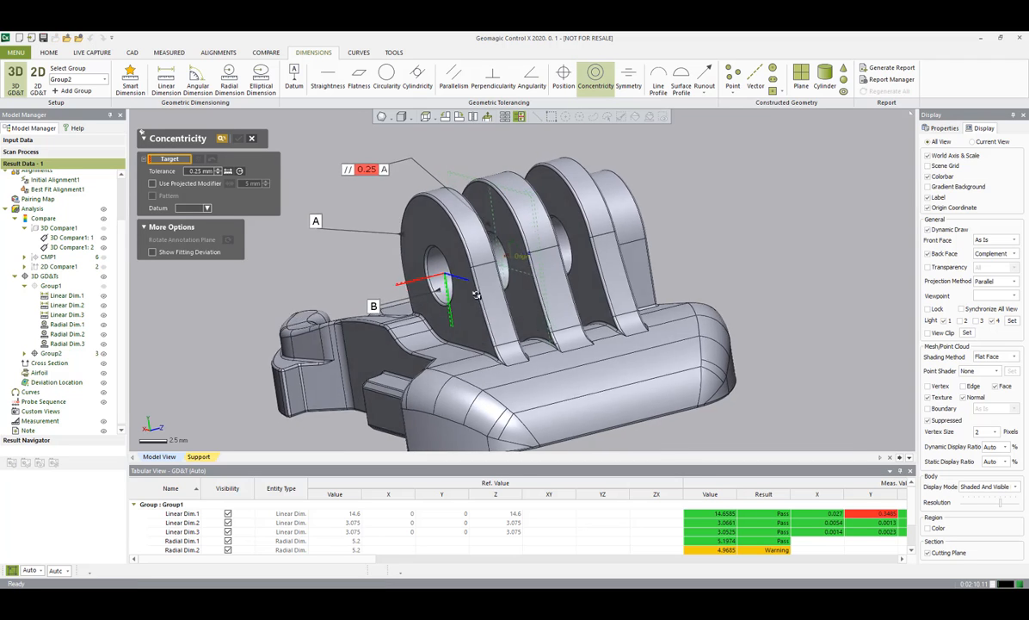
scroll(482, 288, "up", 3)
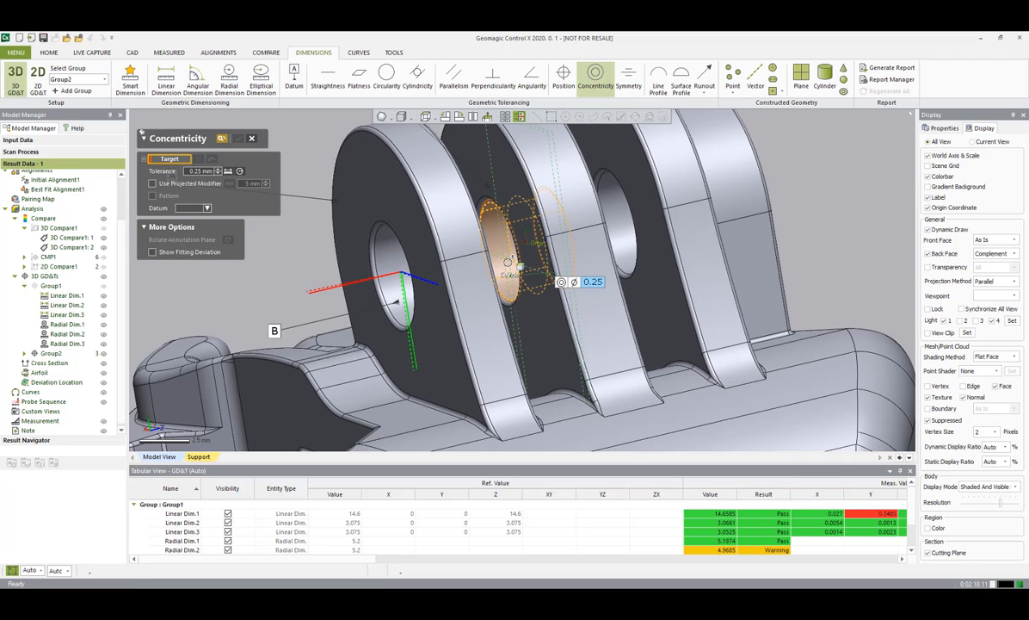
left_click(472, 234)
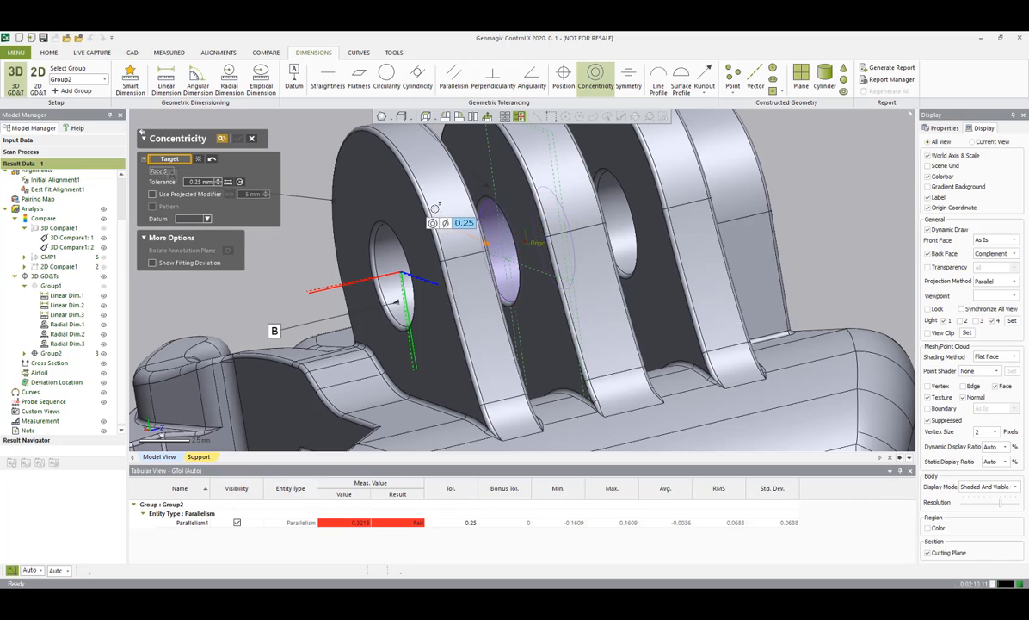
right_click_drag(391, 213, 395, 267, "ctrl")
left_click(323, 167)
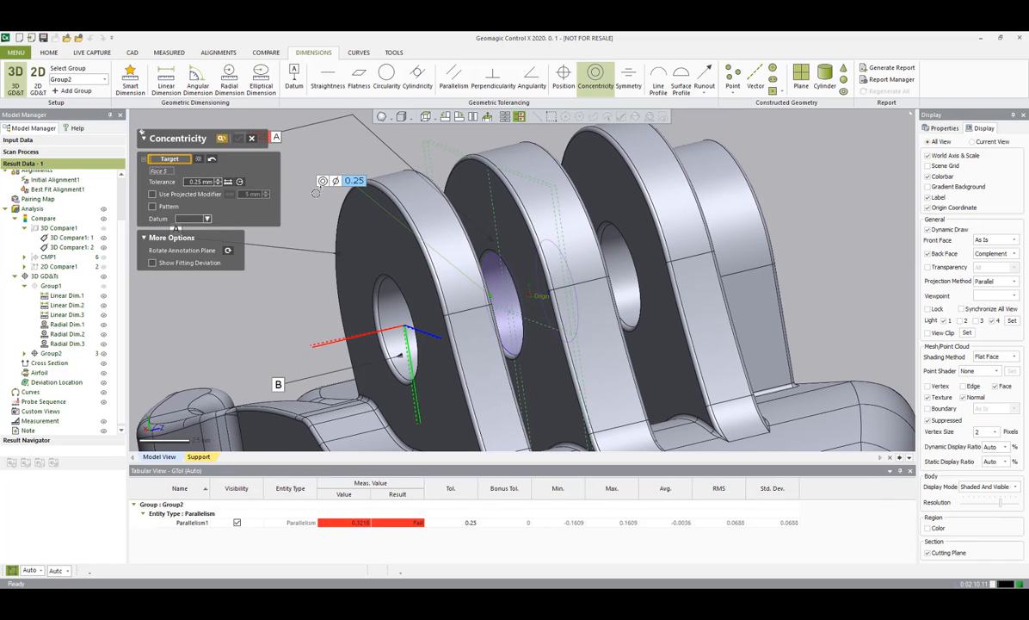
left_click(207, 218)
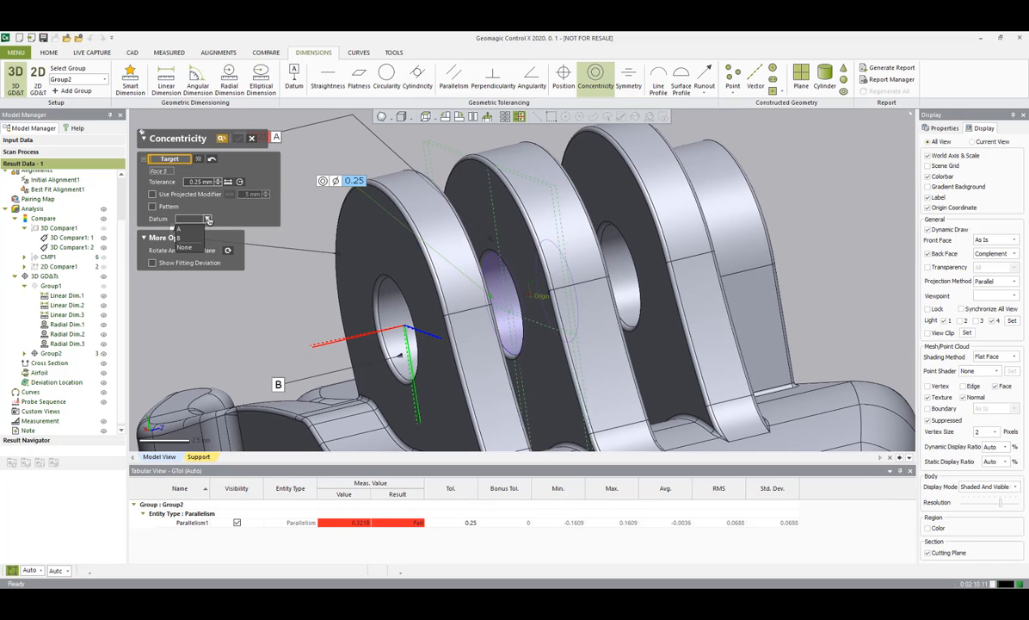
left_click(181, 230)
scroll(334, 267, "down", 3)
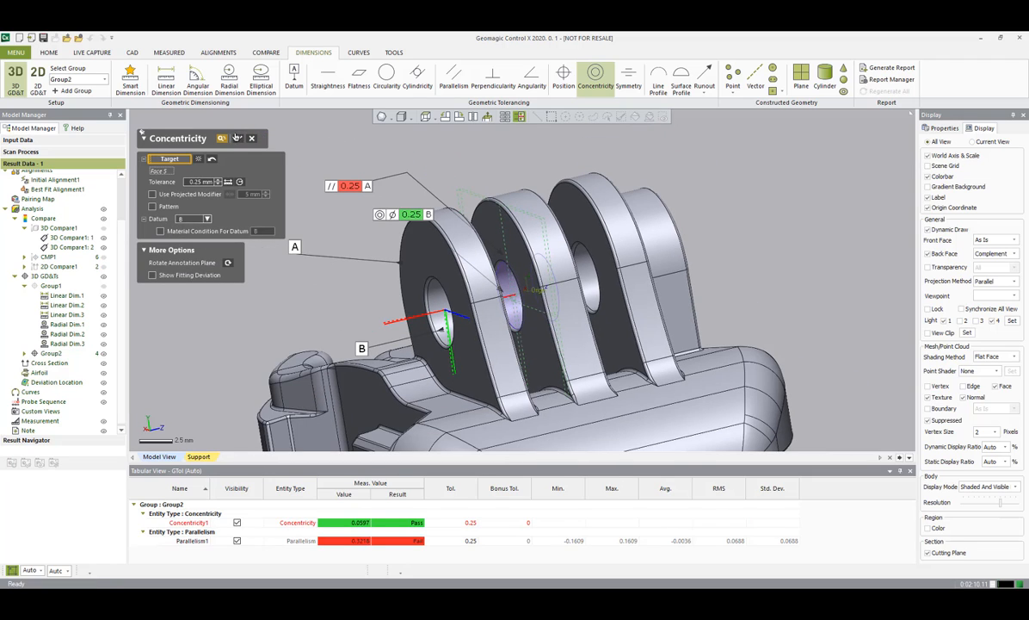
left_click(238, 139)
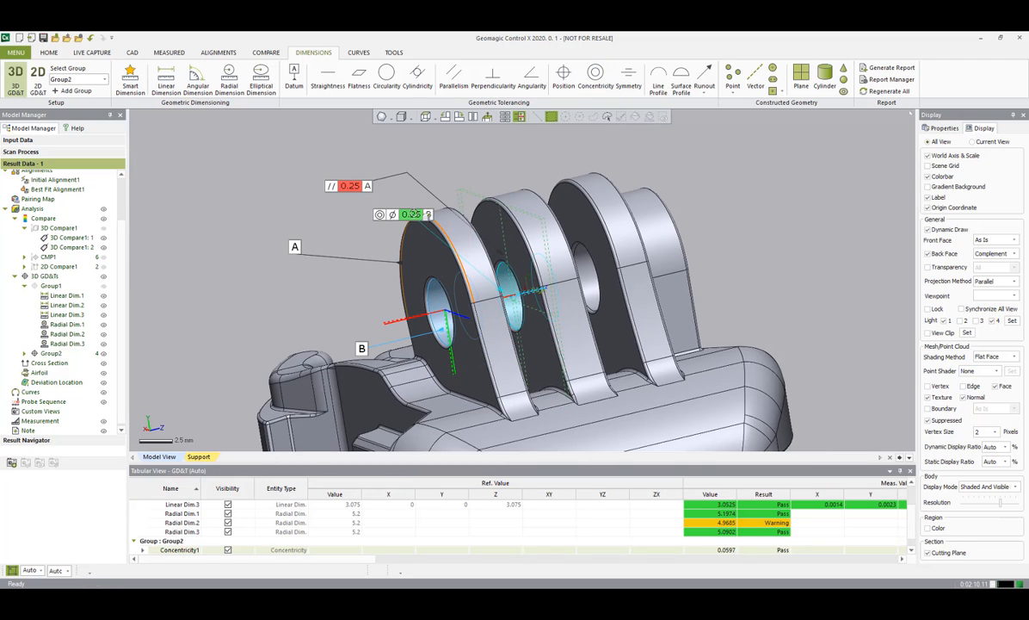
Apply the Detailed annotation preset to the concentricity and parallelism callouts.
right_click(419, 216)
mouse_move(442, 230)
left_click(566, 266)
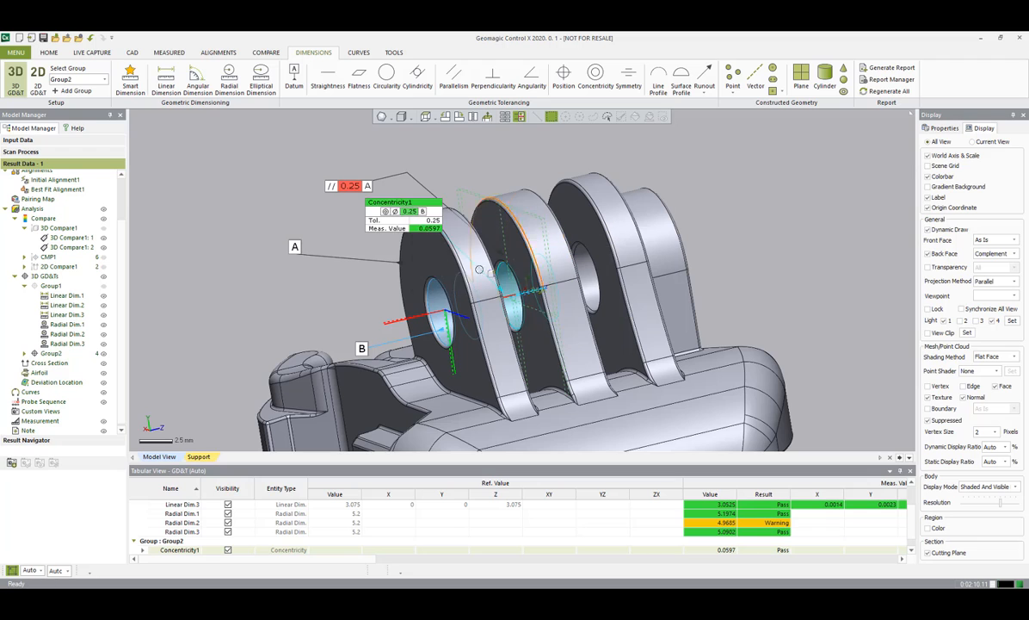
right_click(352, 189)
mouse_move(383, 203)
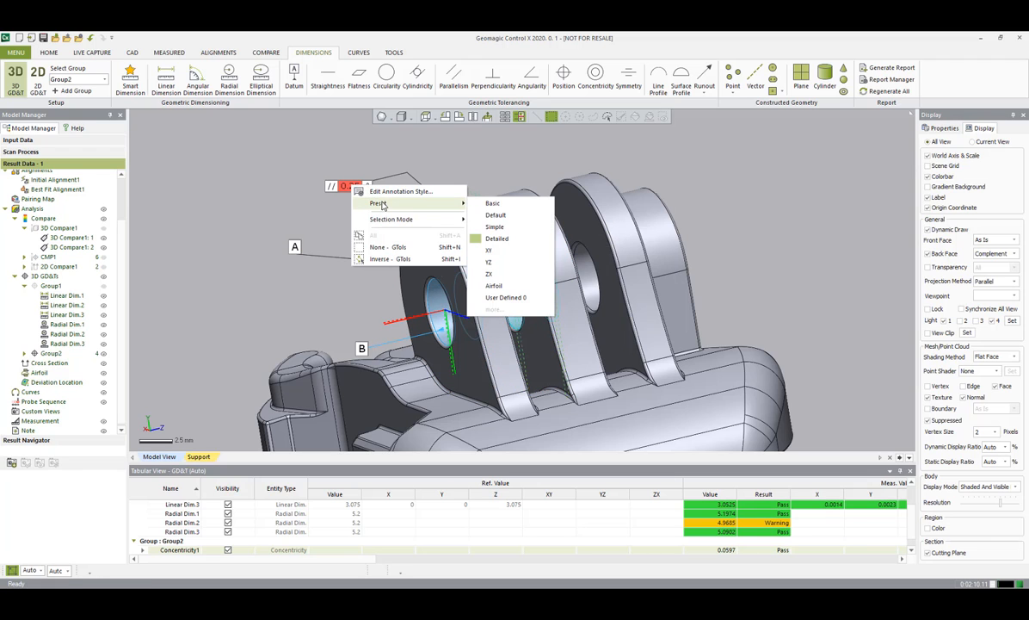
left_click(535, 240)
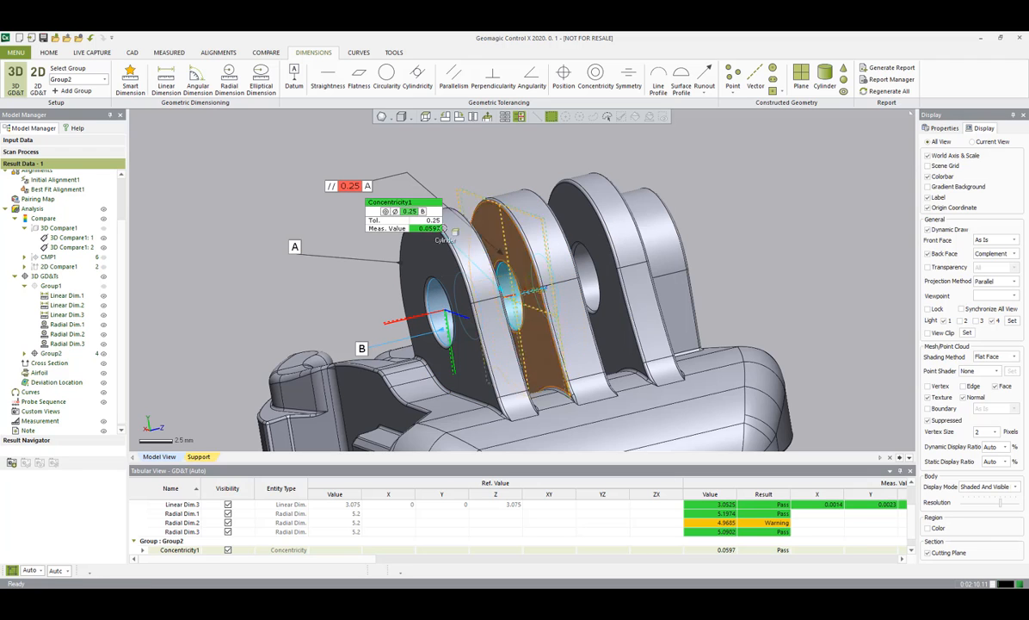
right_click(354, 187)
mouse_move(380, 202)
left_click(516, 241)
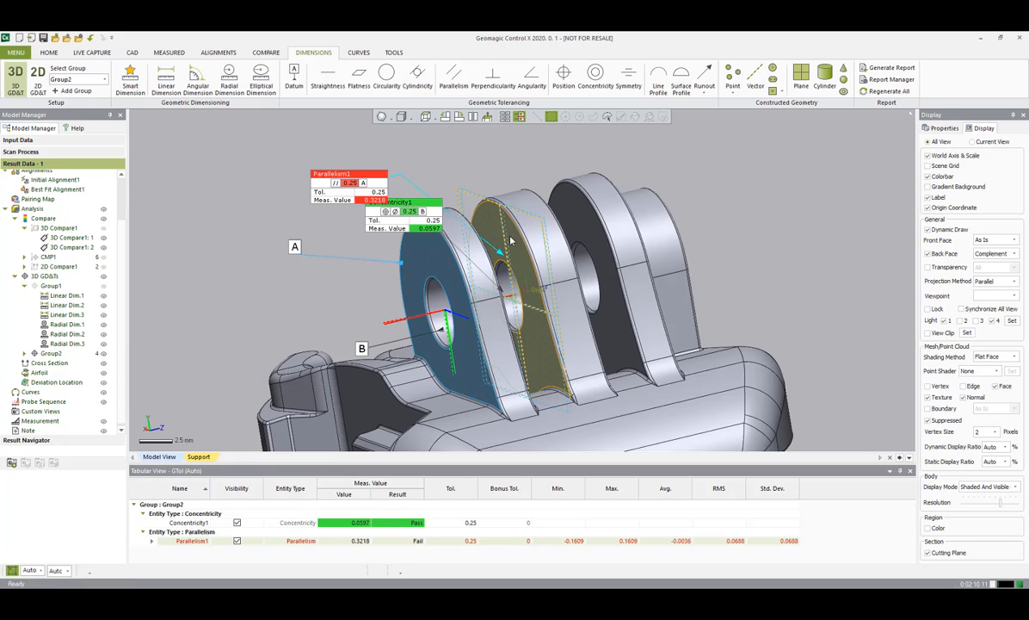
Place the Concentricity1 label below the middle lug's hole and the Parallelism1 label above that lug, and select Group2 in the model tree.
left_click(250, 230)
right_click_drag(249, 229, 329, 333)
scroll(353, 313, "down", 3)
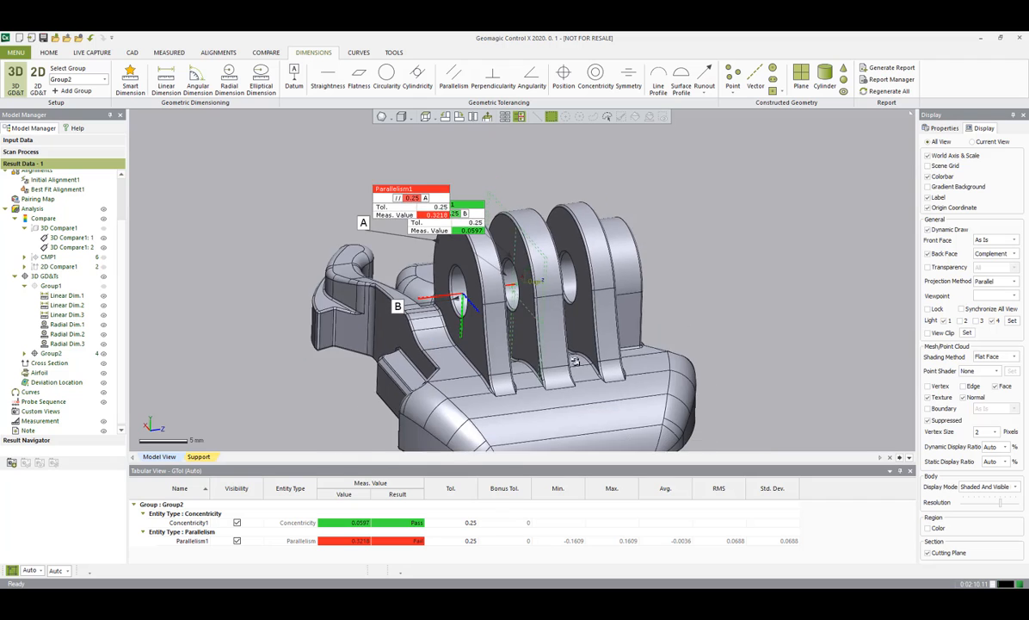
right_click_drag(575, 358, 551, 378)
mouse_move(493, 257)
left_mouse_down()
mouse_move(578, 220)
mouse_move(616, 243)
mouse_move(630, 274)
mouse_move(582, 400)
left_mouse_up()
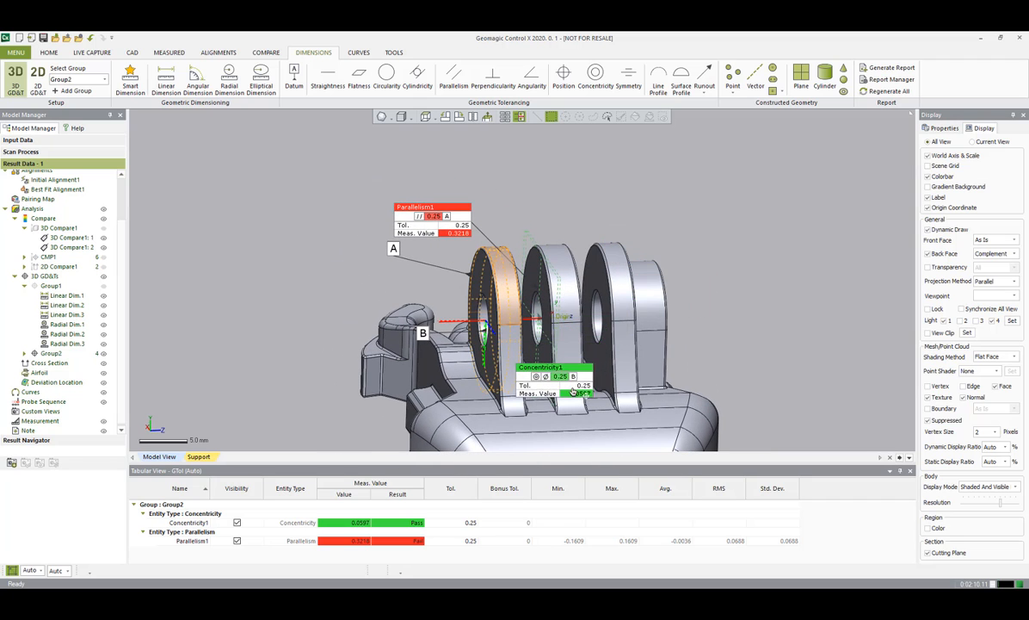
left_click_drag(387, 194, 548, 167)
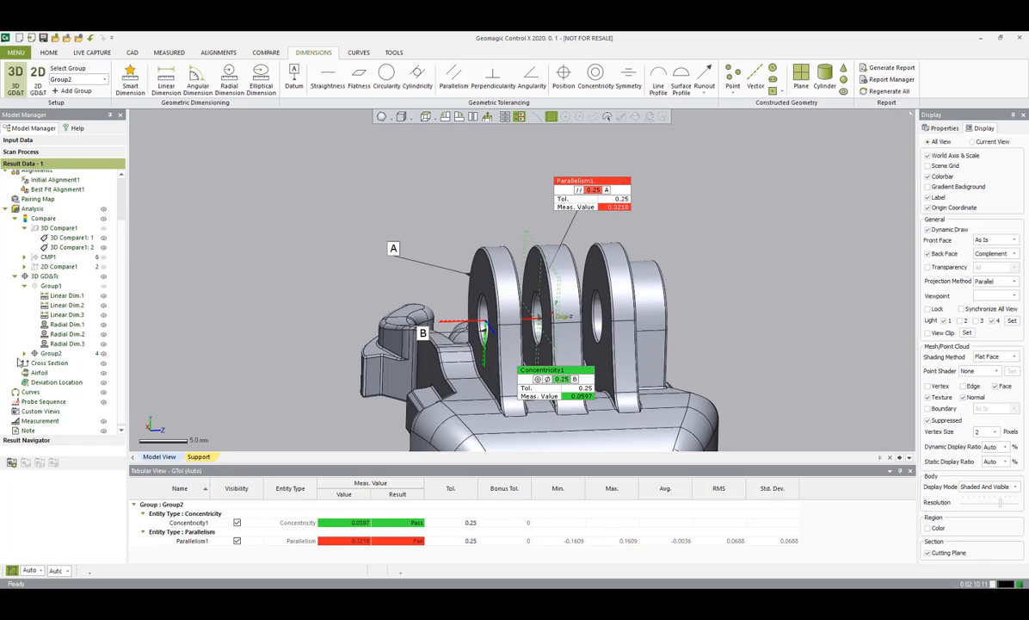
left_click(56, 355)
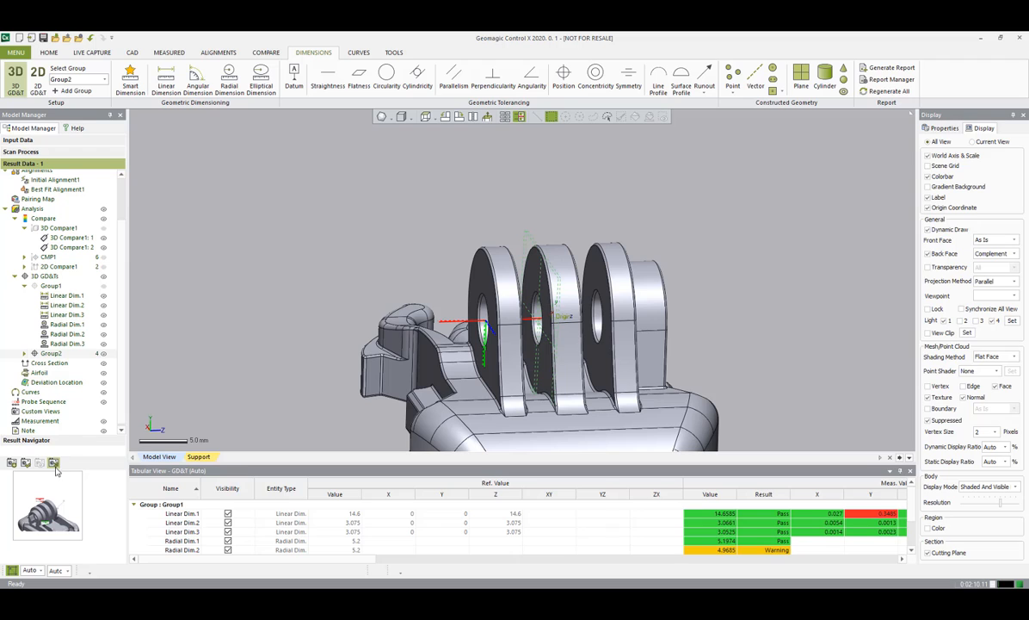
Update Group2's stored result view with both tolerance callouts visible from a slightly rotated angle, and hide Group2.
left_click(54, 463)
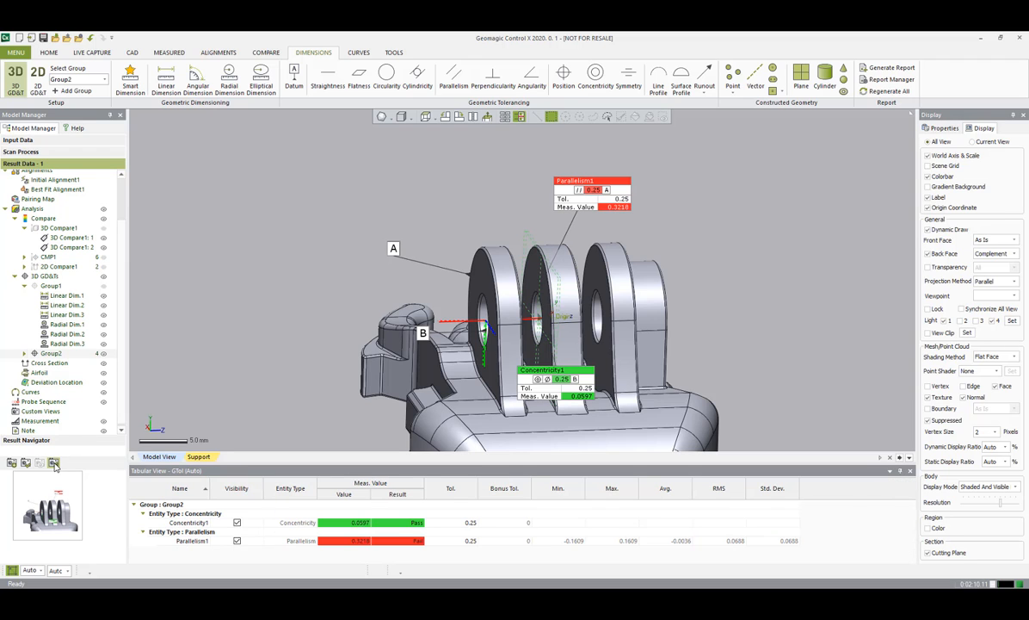
right_click_drag(333, 346, 348, 330)
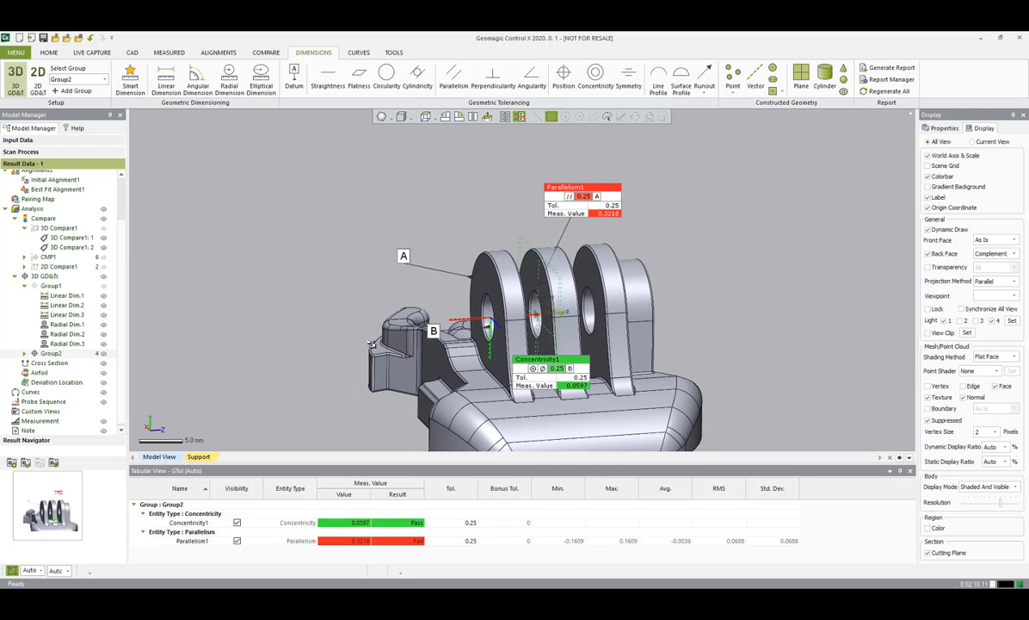
left_click(53, 463)
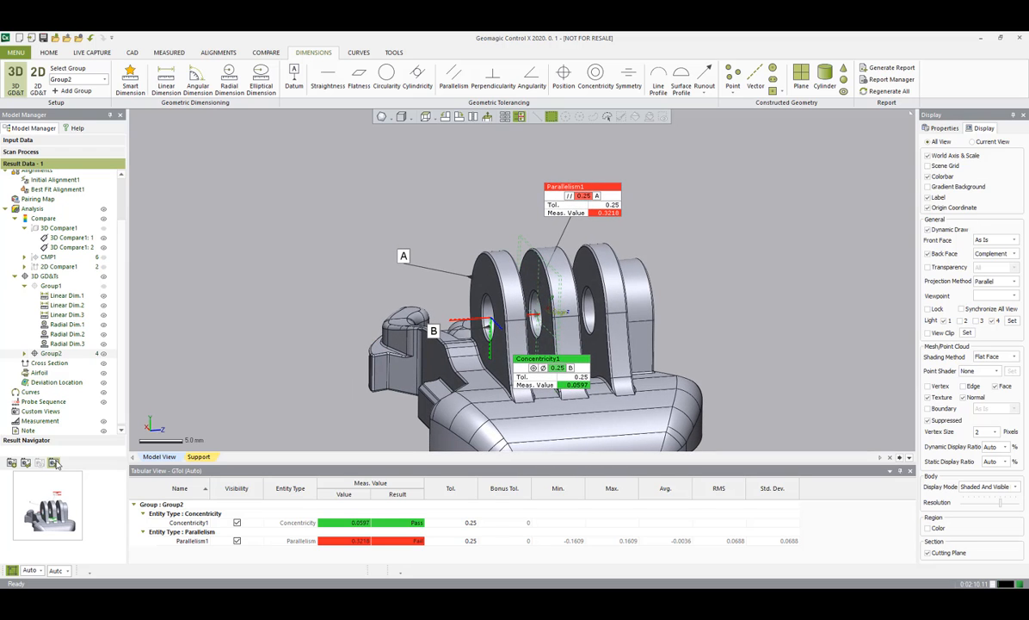
left_click(327, 245)
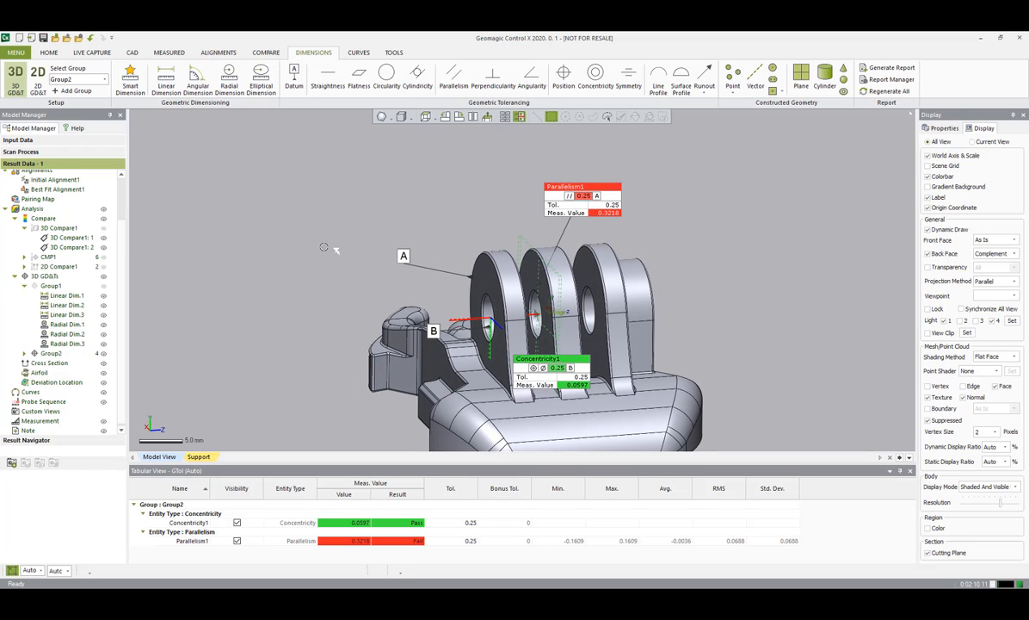
left_click(103, 353)
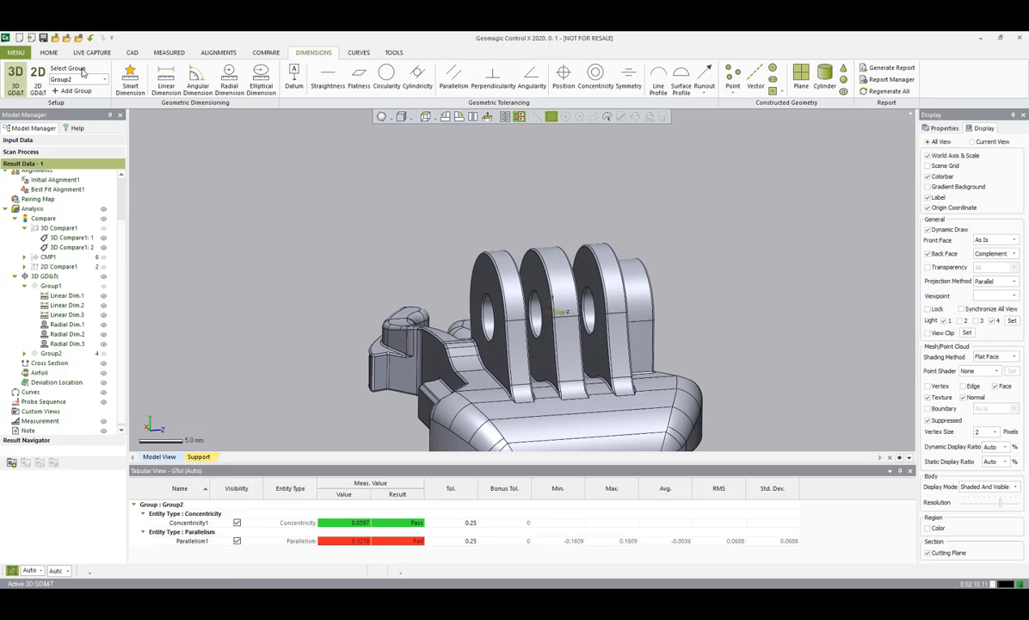
Create a 2D GD&T cross section parallel to the Y plane, offset 12 mm in the negative direction through the clamp's base.
left_click(38, 84)
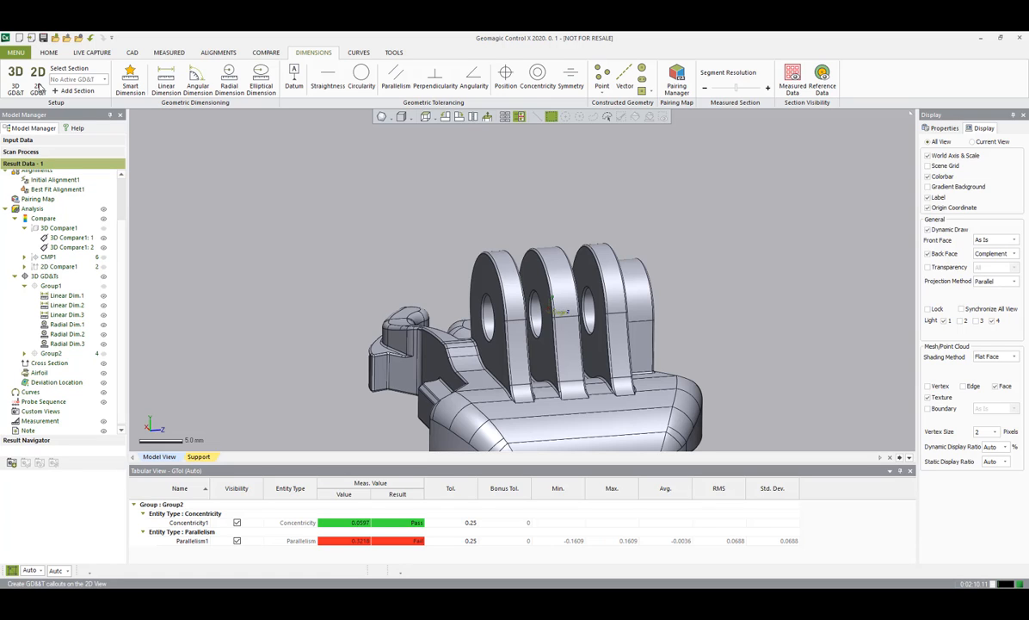
left_click(38, 82)
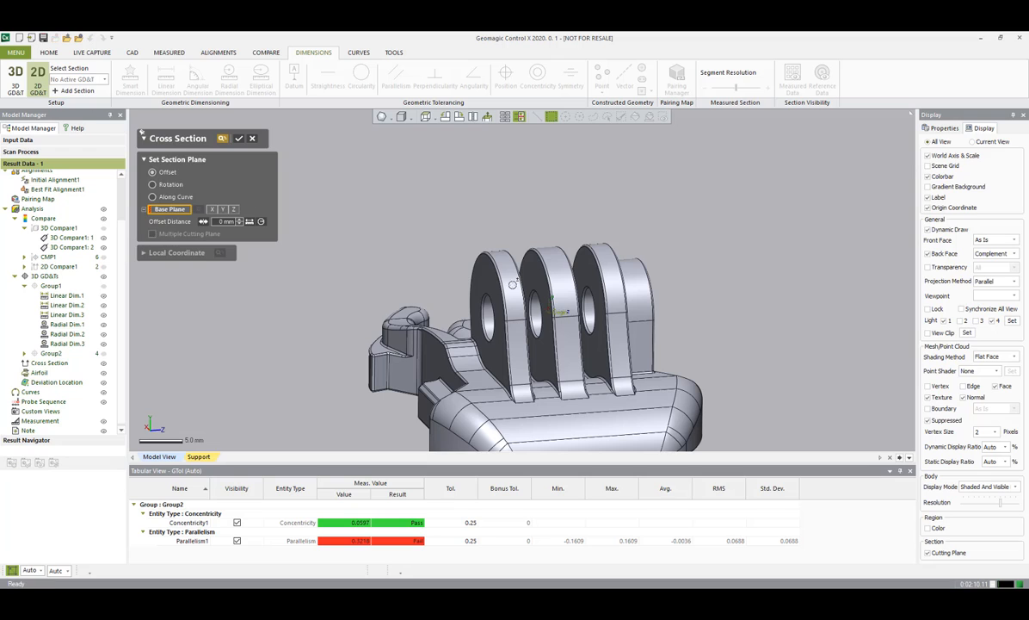
left_click(224, 210)
left_click(227, 232)
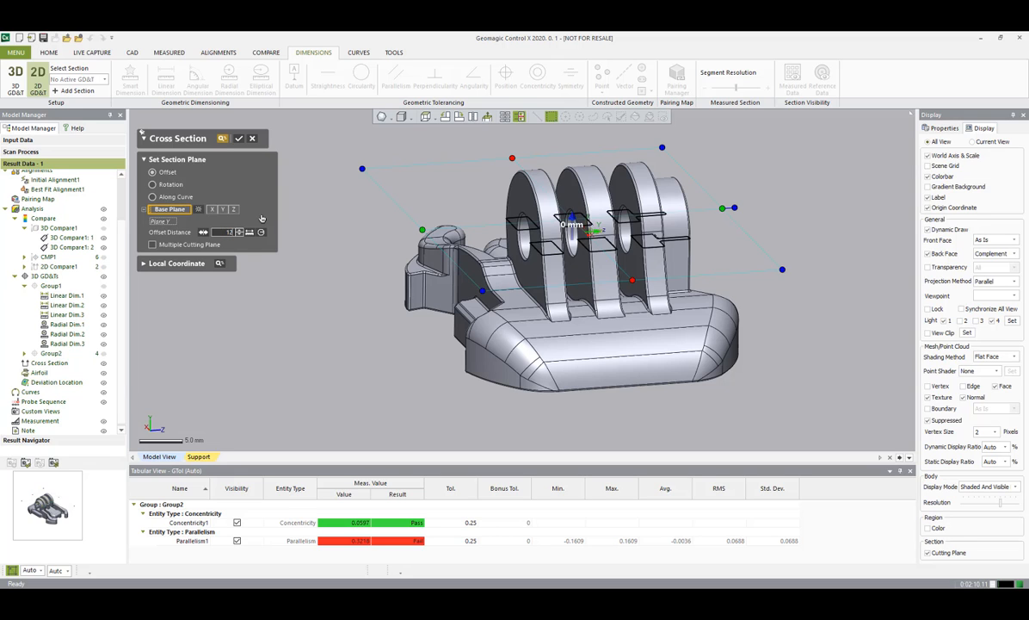
type("12")
key("Return")
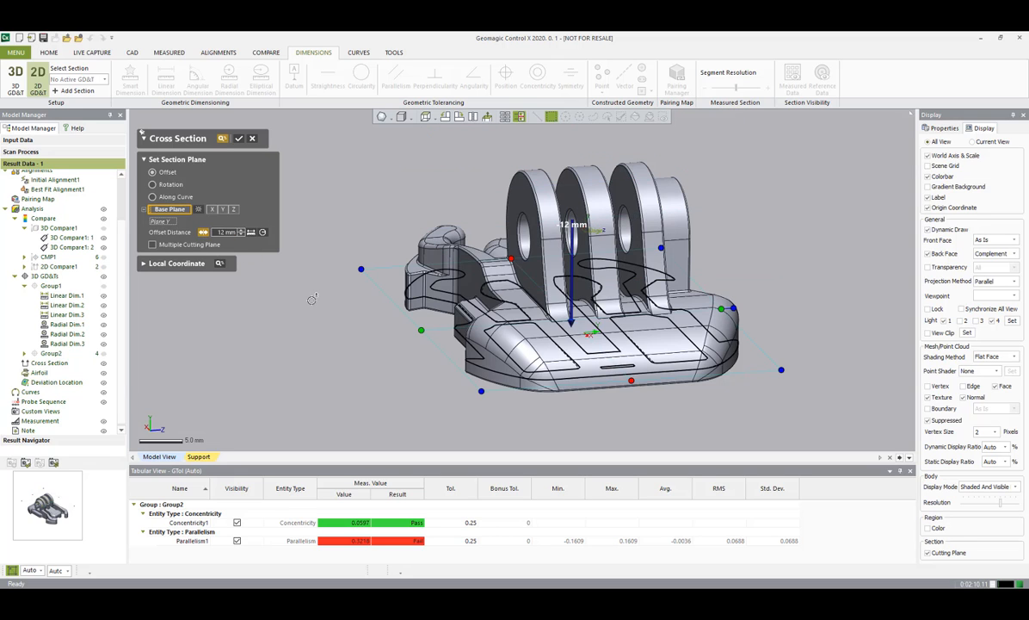
right_click_drag(311, 298, 413, 311)
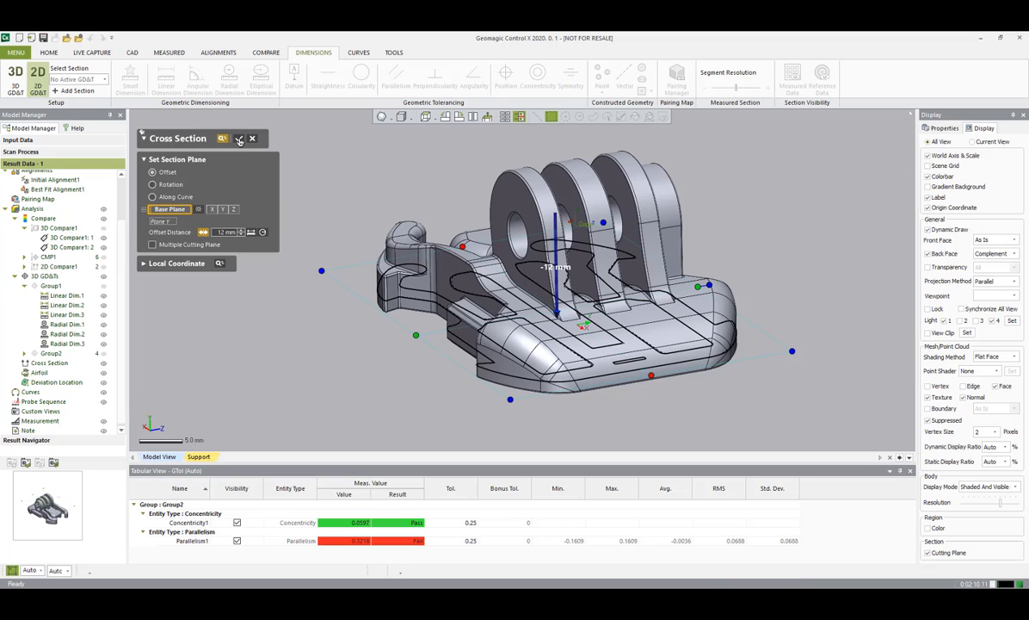
left_click(239, 140)
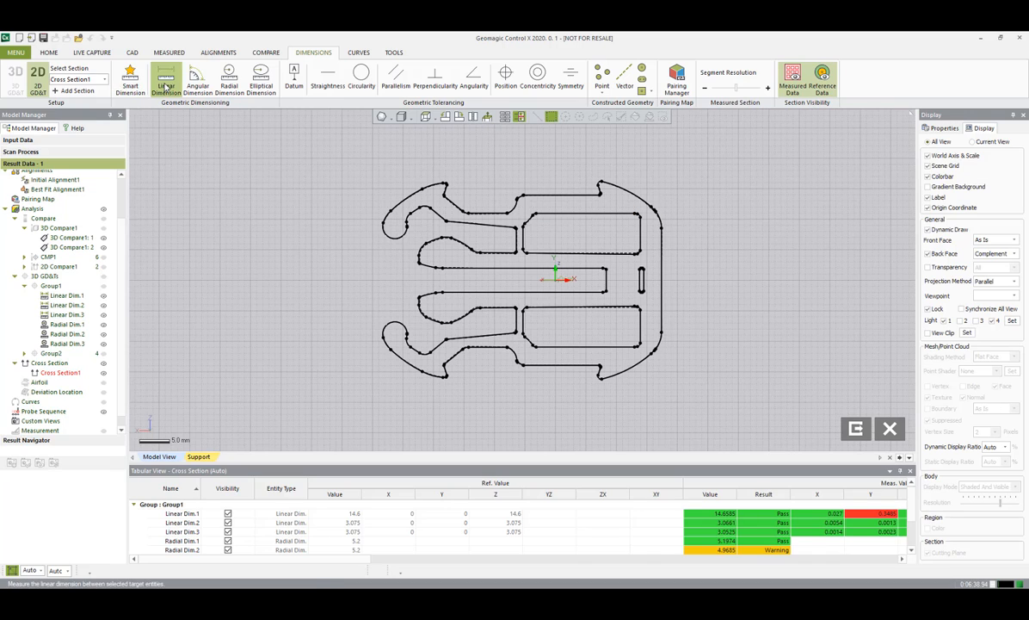
Add a Smart Dimension between the section's two opposite outer straight edges, placing its label outside the profile.
left_click(130, 80)
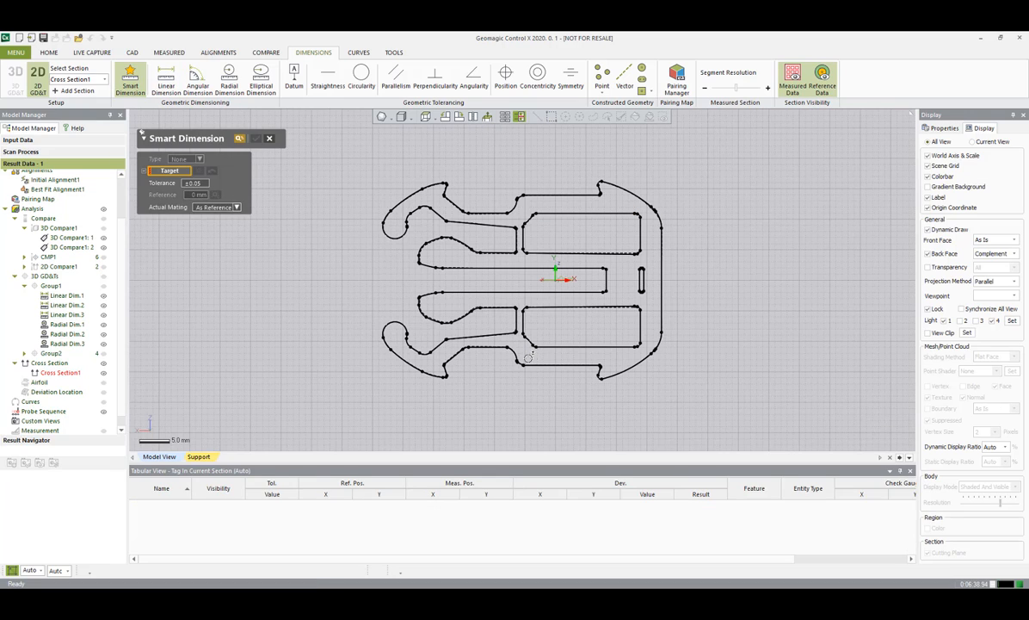
left_click(557, 365)
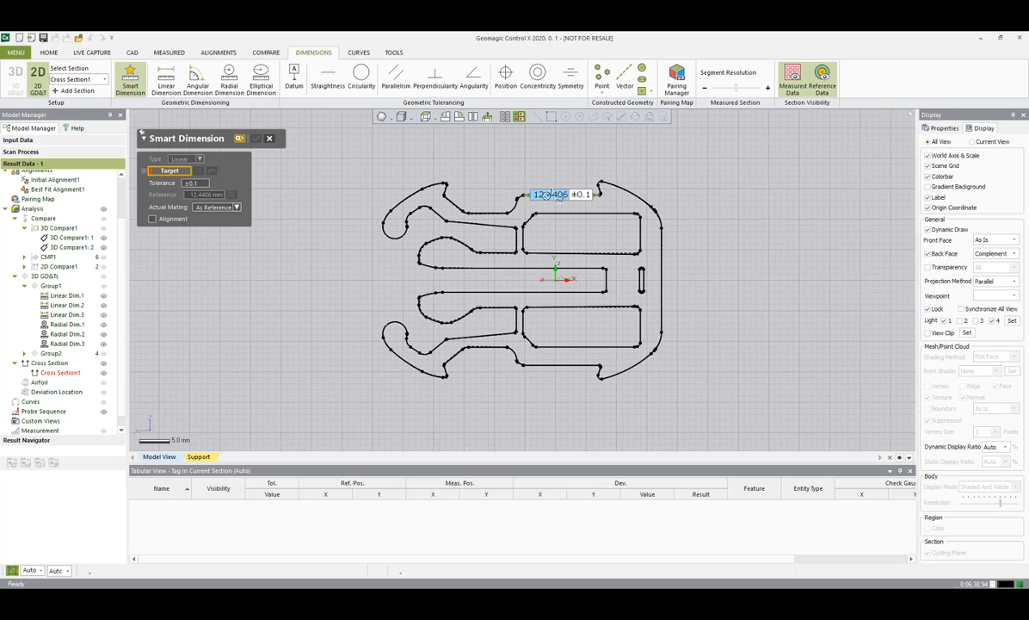
left_click(559, 193)
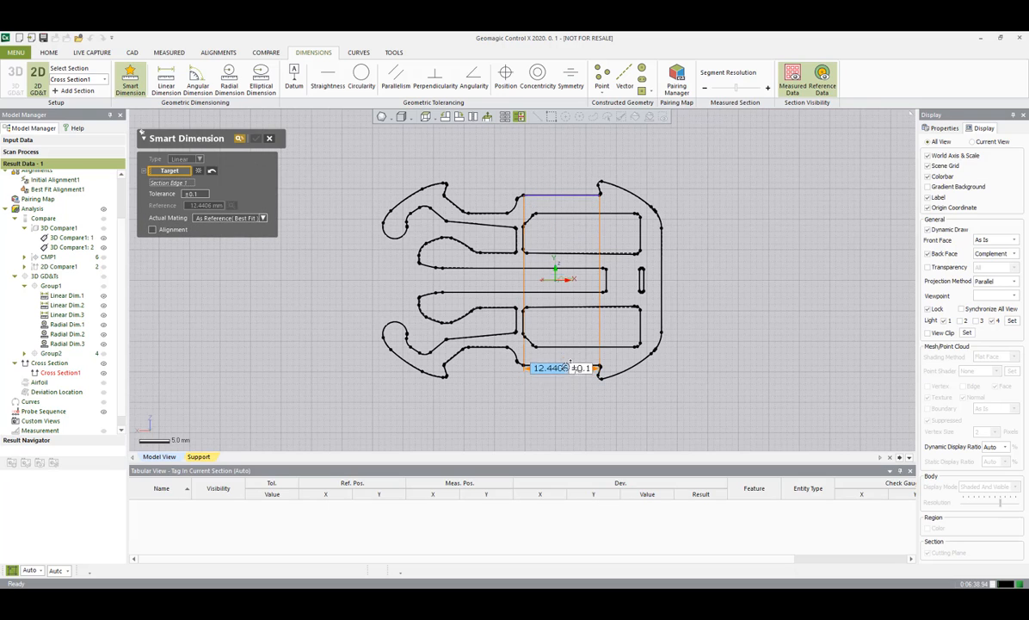
left_click(561, 365)
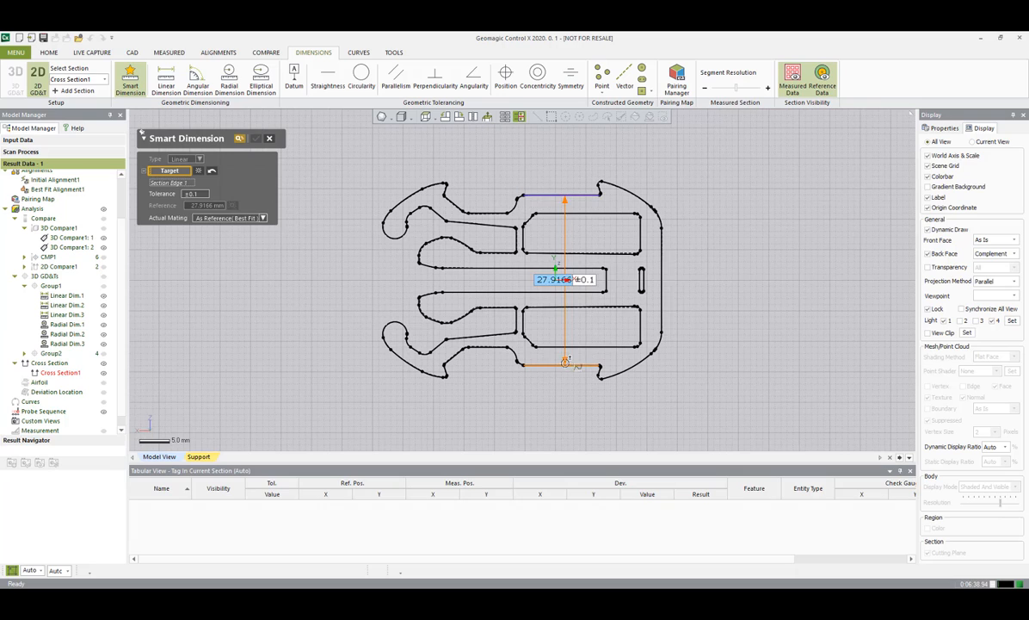
left_click(699, 332)
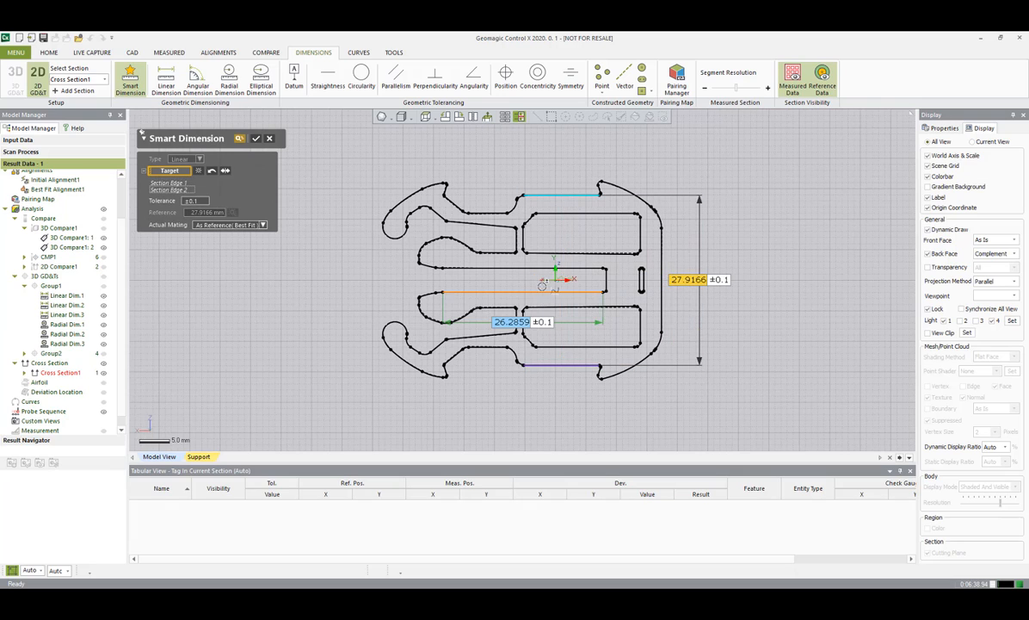
Dimension the width between the two long edges of the section's central slot with a ±0.1 tolerance.
left_click(547, 291)
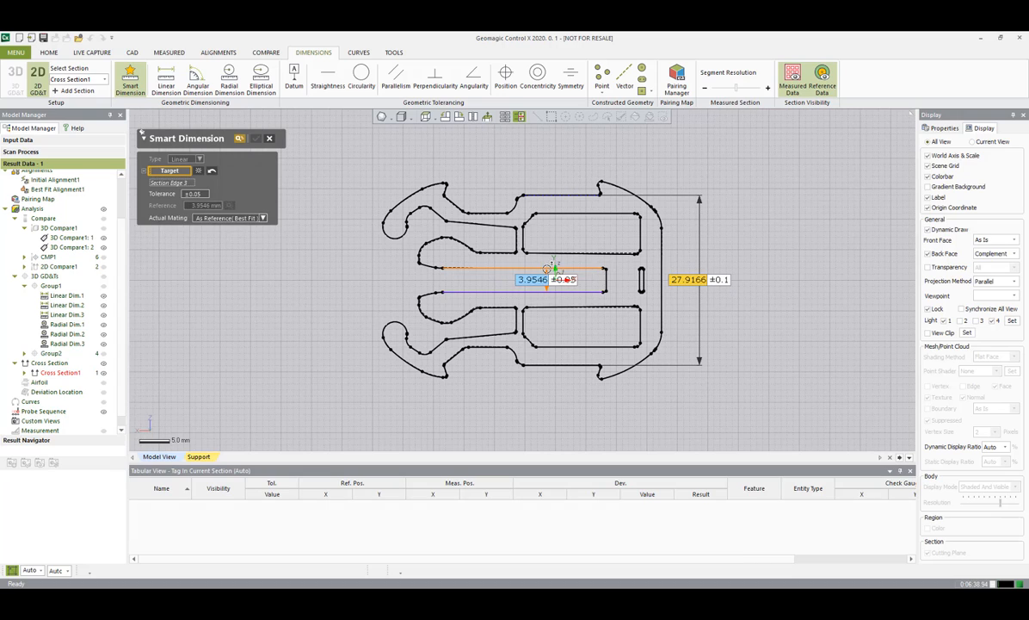
left_click(551, 267)
left_click(621, 271)
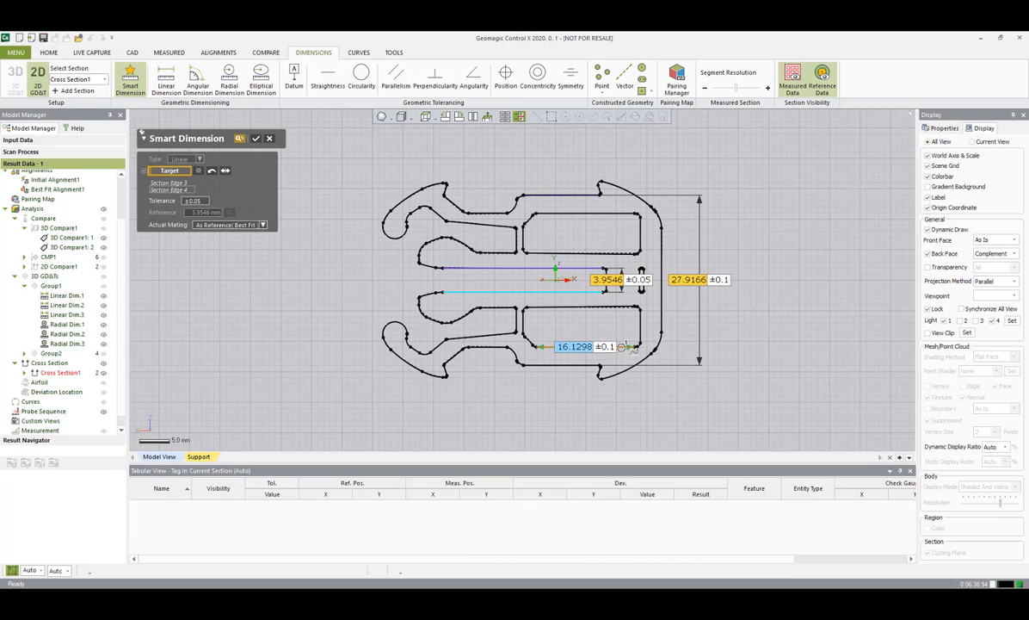
left_click(201, 202)
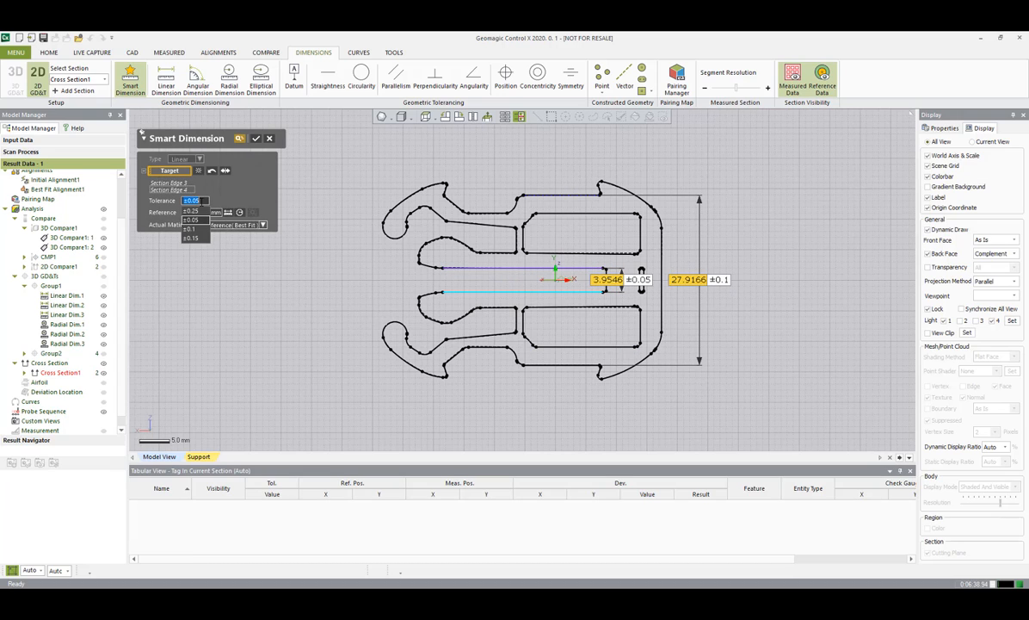
key("BackSpace")
key("Return")
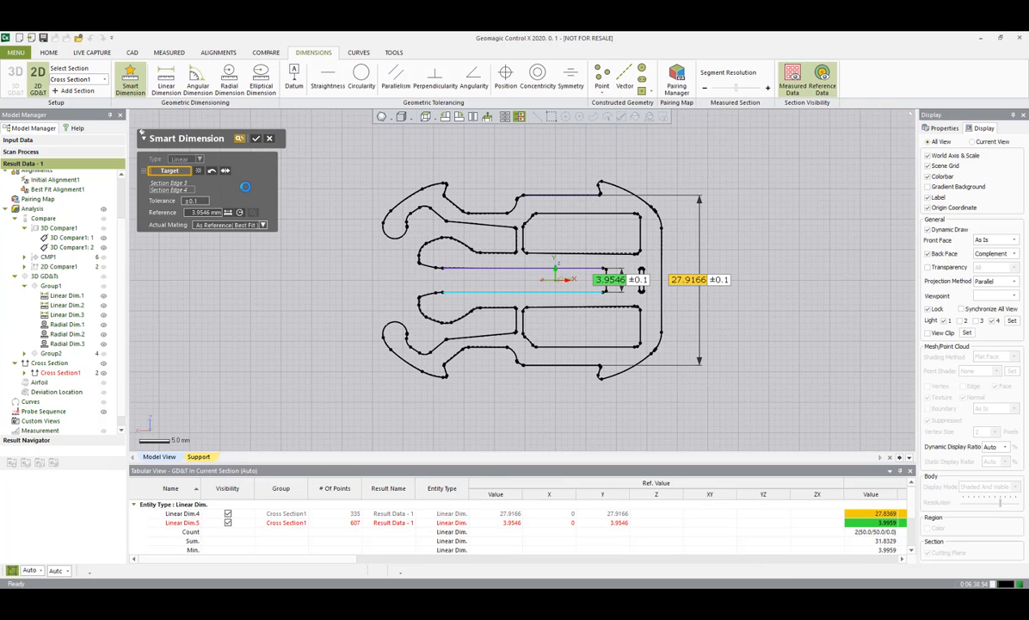
left_click(256, 139)
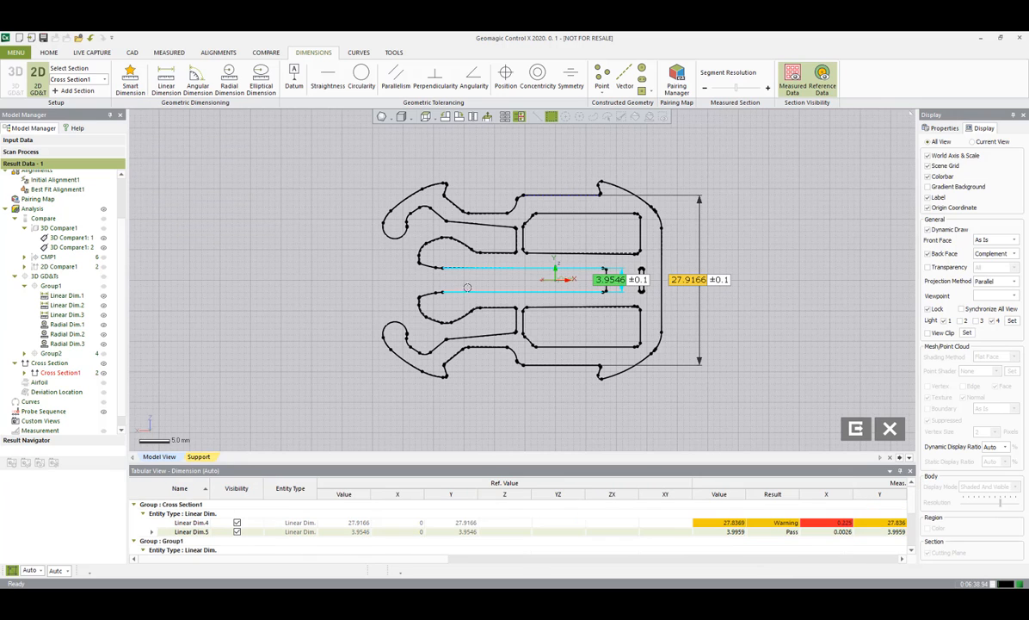
Finish the 2D section and apply Cross Section1's stored result view.
left_click(856, 429)
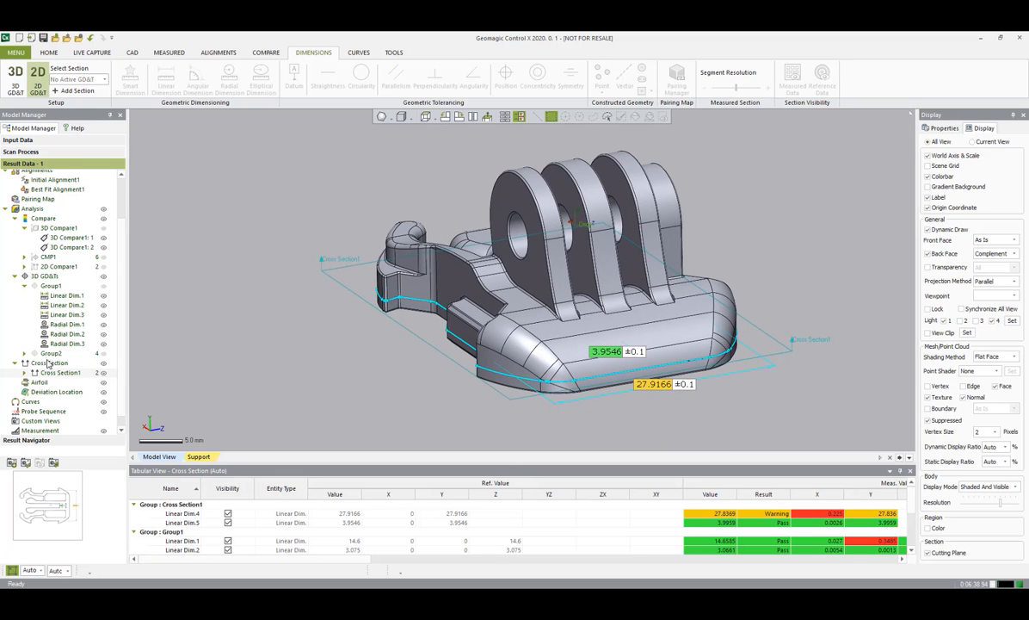
left_click(25, 463)
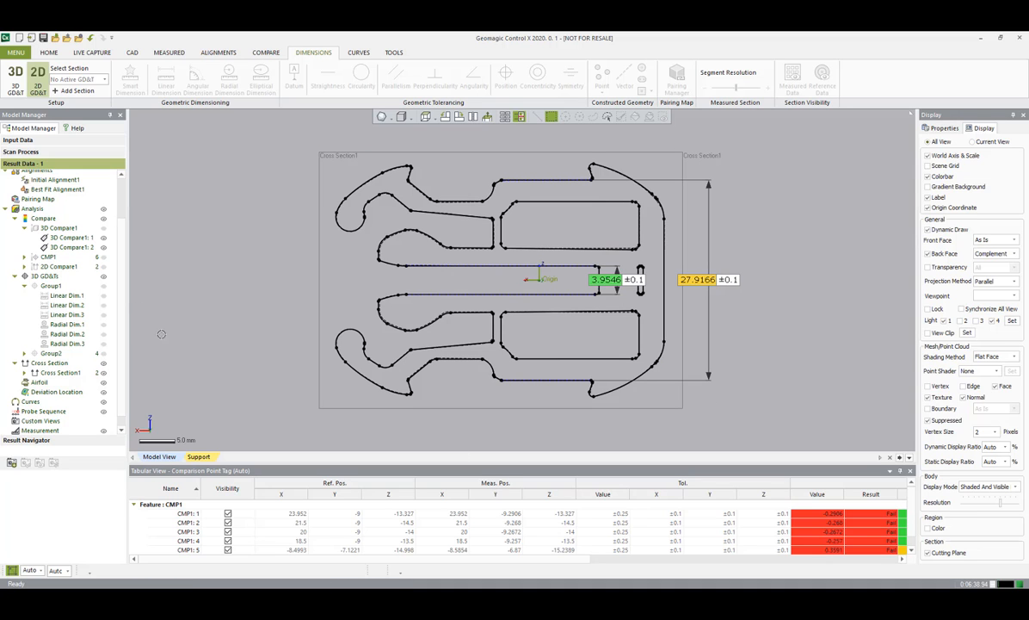
right_click_drag(240, 285, 250, 211)
Show the reference CAD model and hide Cross Section1 with its dimensions.
left_click(394, 53)
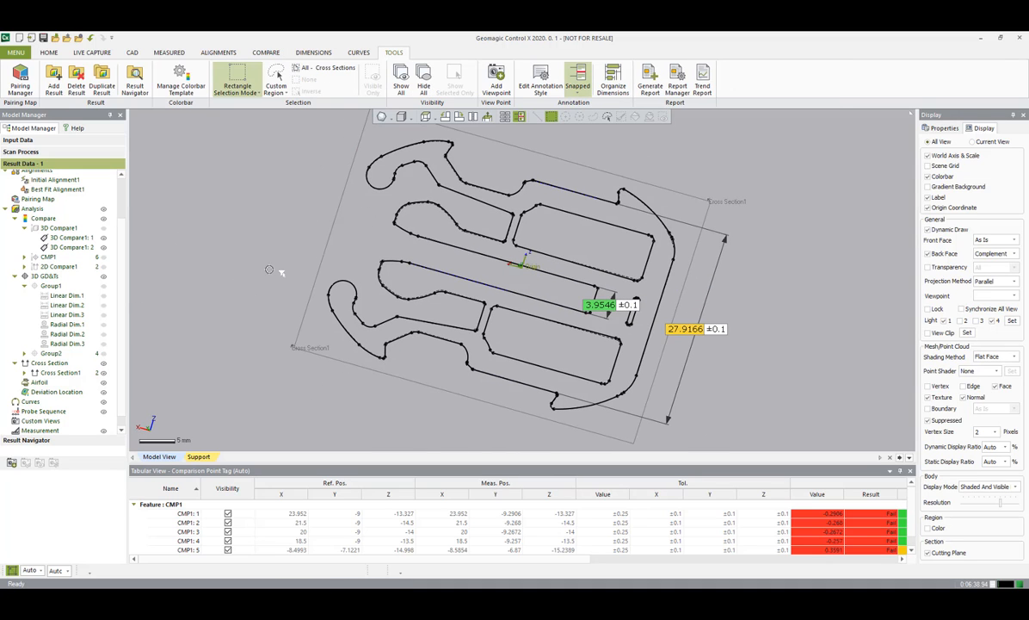
right_click_drag(281, 271, 153, 222)
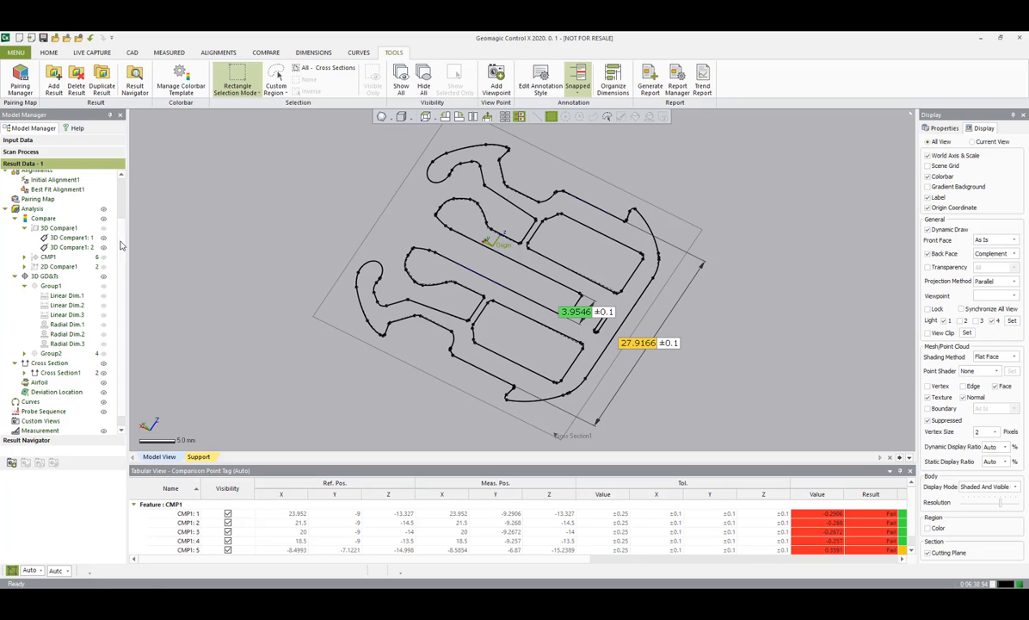
scroll(103, 196, "up", 3)
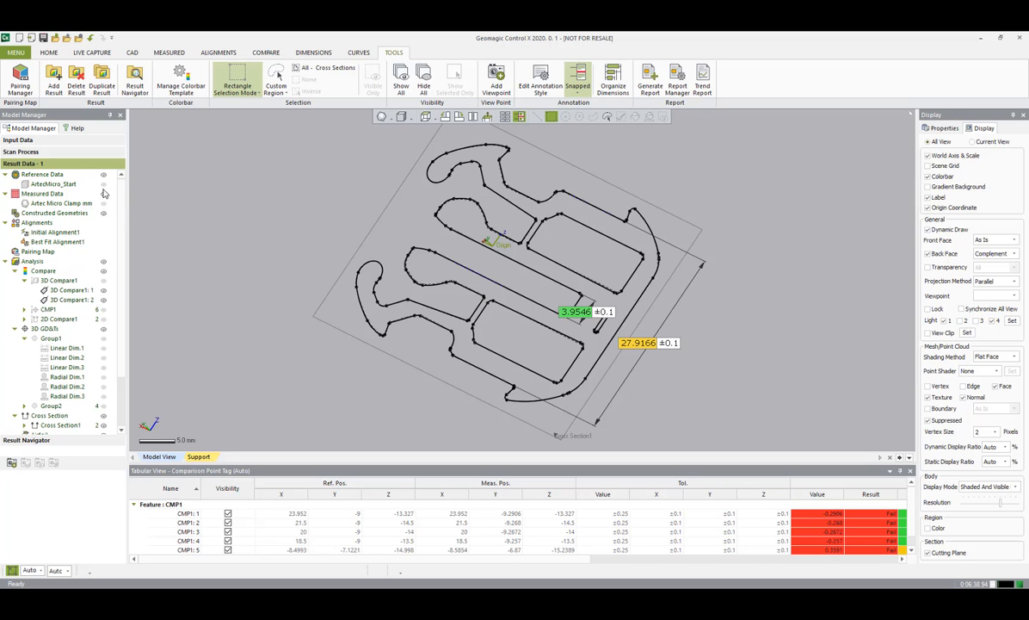
left_click(103, 174)
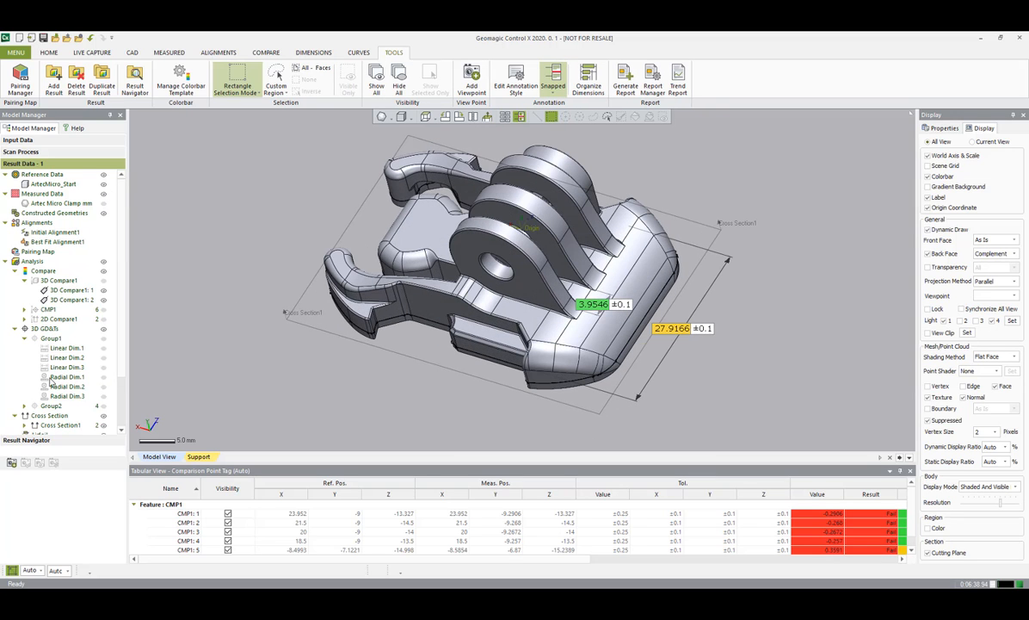
scroll(118, 351, "down", 1)
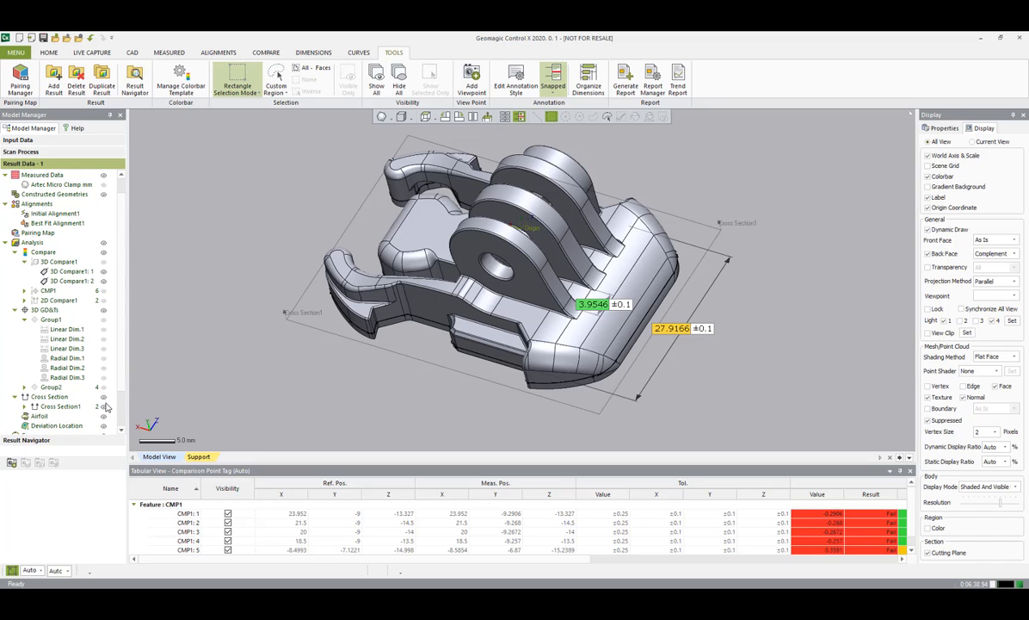
left_click(104, 407)
right_click_drag(319, 360, 391, 365)
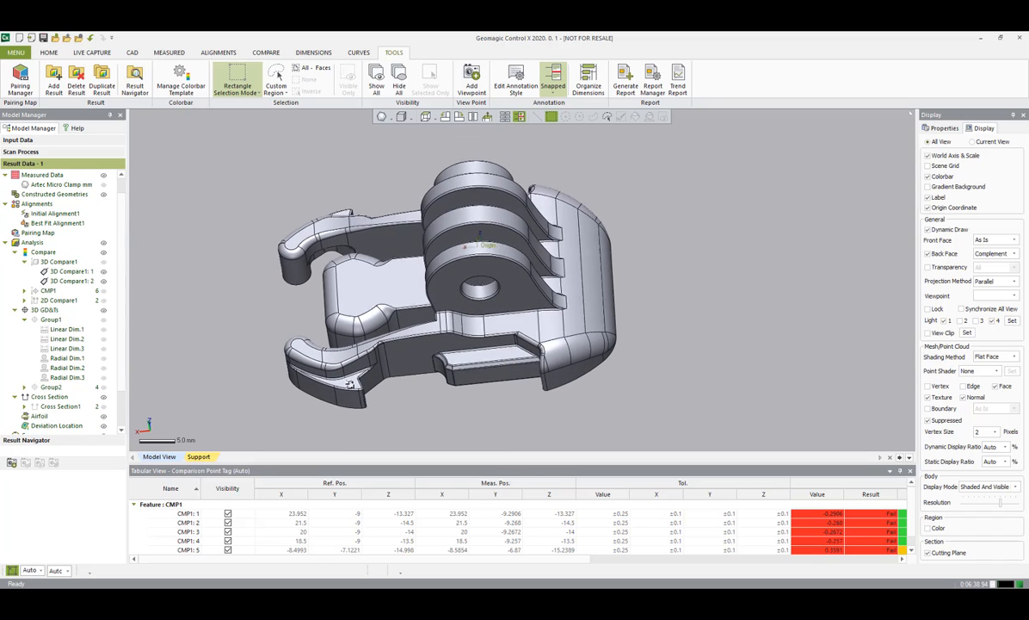
Show the 3D Compare1 colour deviation map and hide its two deviation labels.
left_click(103, 242)
right_click_drag(202, 265, 243, 271)
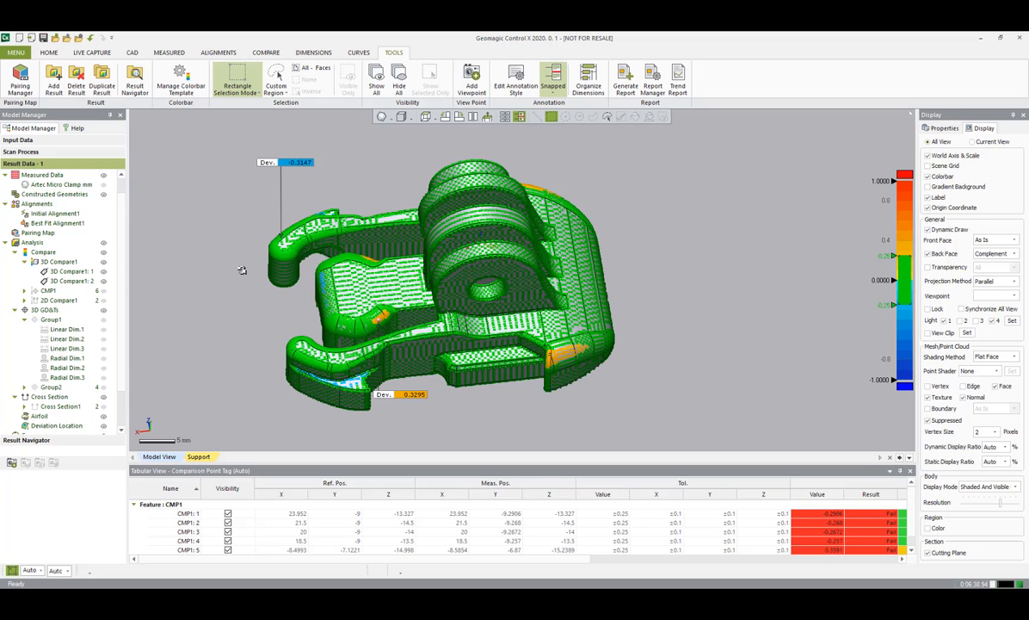
left_click(105, 272)
left_click(105, 283)
right_click_drag(178, 275, 195, 278)
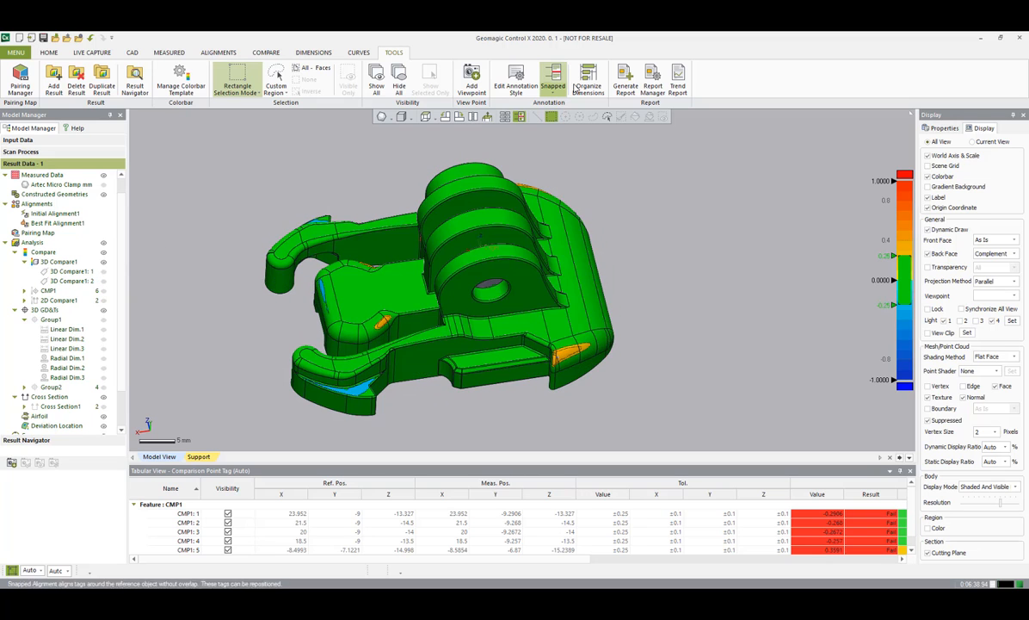
Generate a Letter_Landscape report of Result Data - 1 titled "Artec Micro", leaving Initial Alignment1 out of the selected entities.
left_click(623, 81)
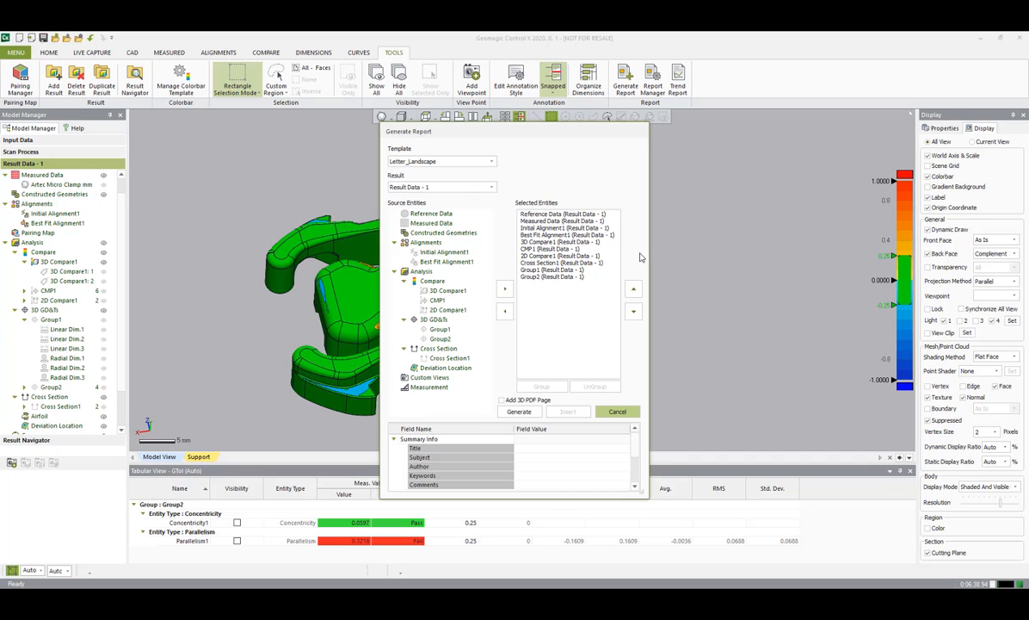
left_click(559, 229)
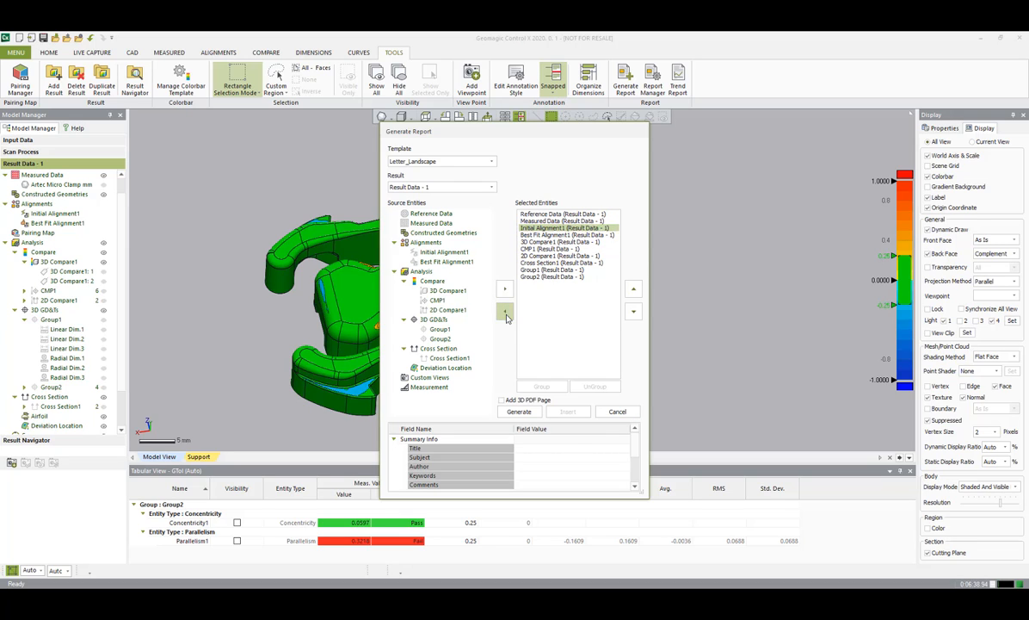
left_click(505, 313)
left_click(550, 448)
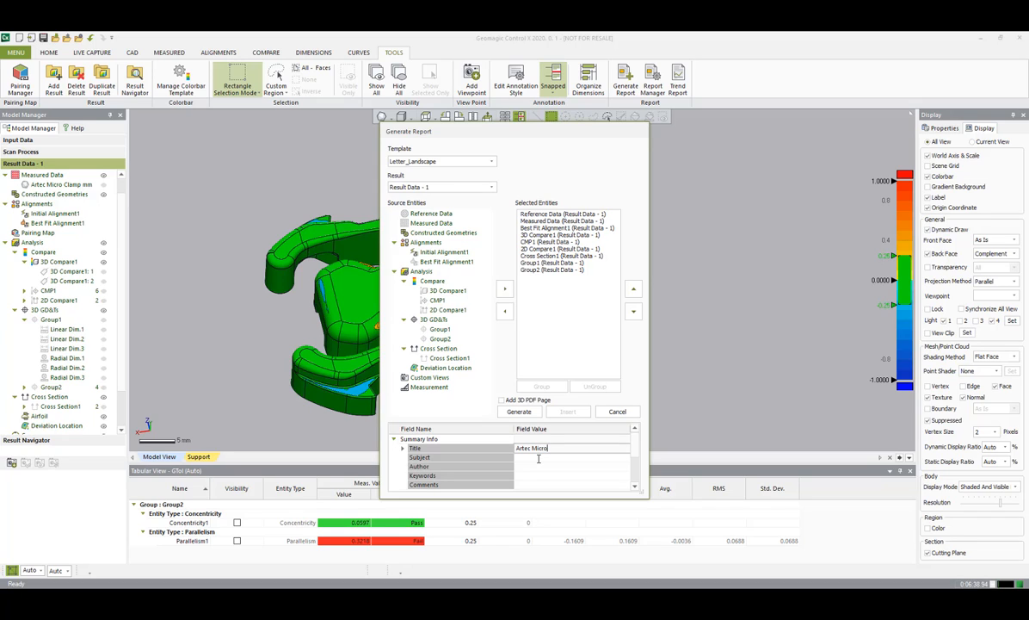
left_click(519, 411)
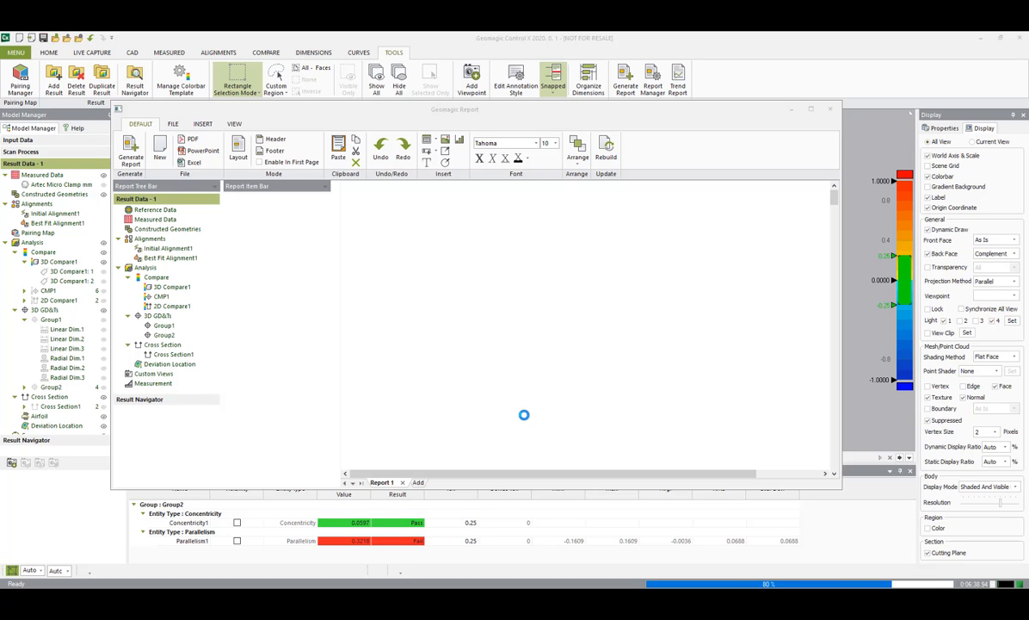
Maximize the report window and review the cover page, reference data, measured data and Best Fit Alignment1 pages.
left_click(810, 108)
scroll(715, 268, "down", 3)
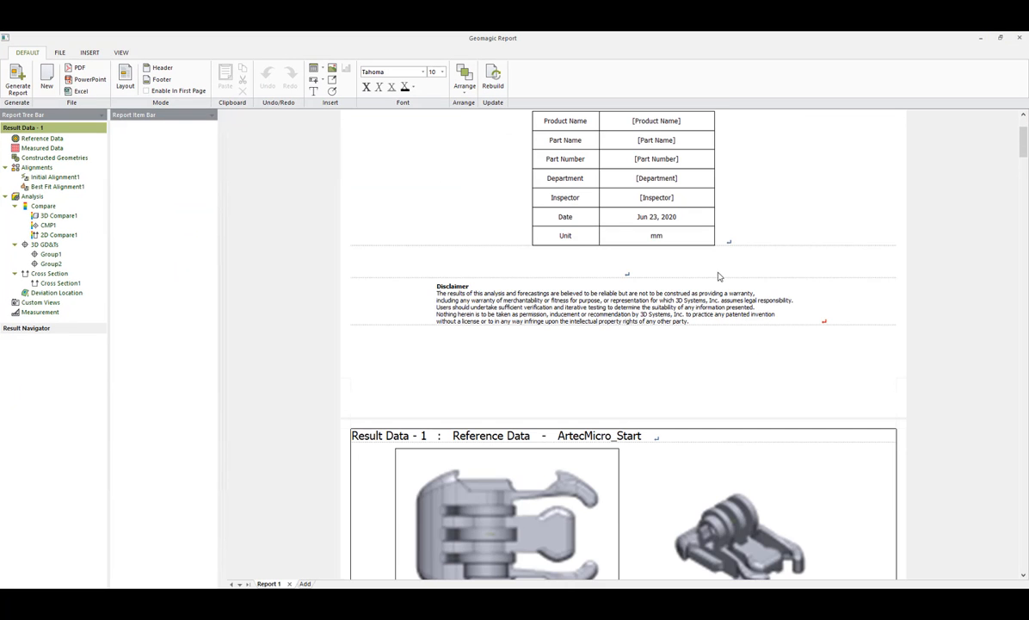
scroll(719, 276, "down", 5)
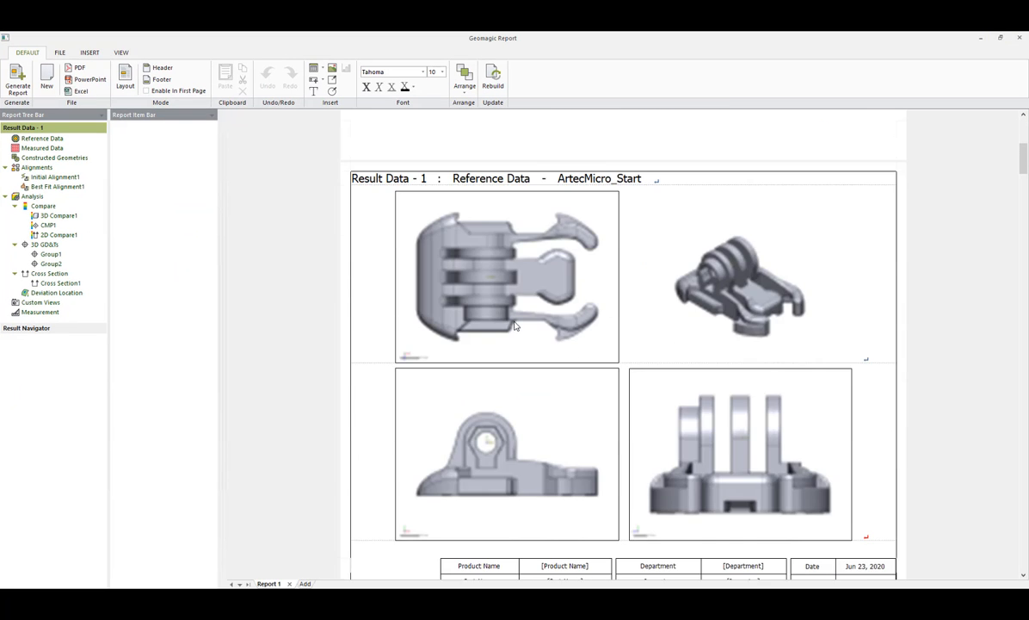
scroll(515, 325, "down", 10)
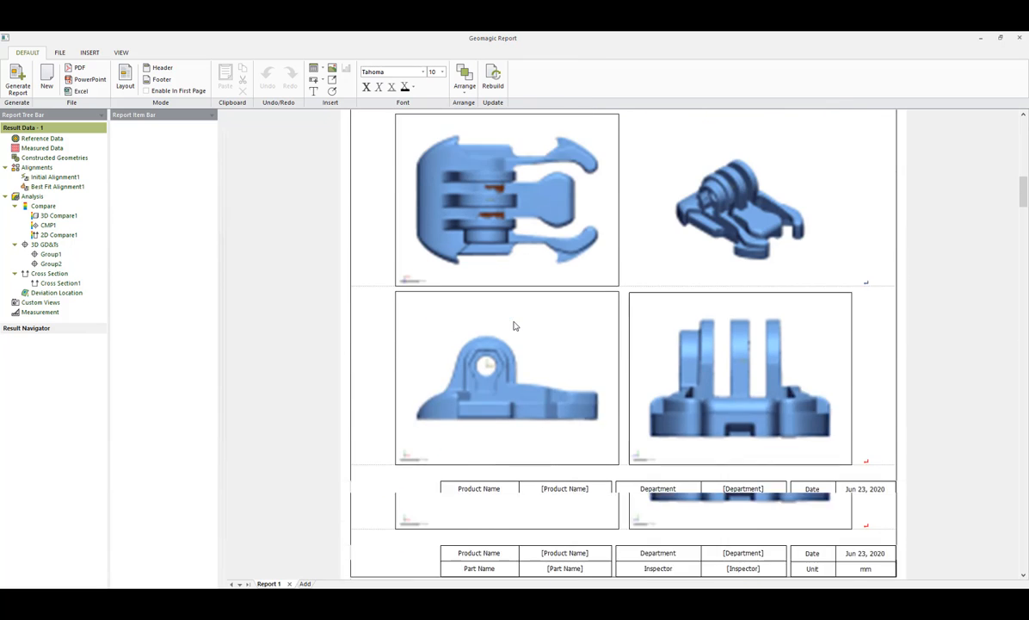
scroll(515, 325, "down", 5)
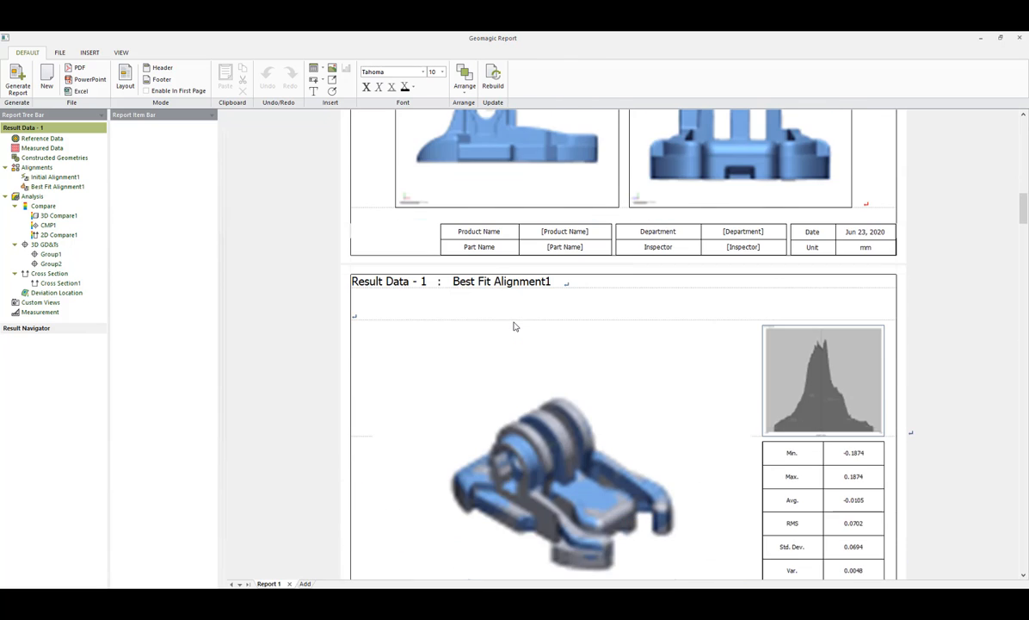
scroll(515, 326, "down", 5)
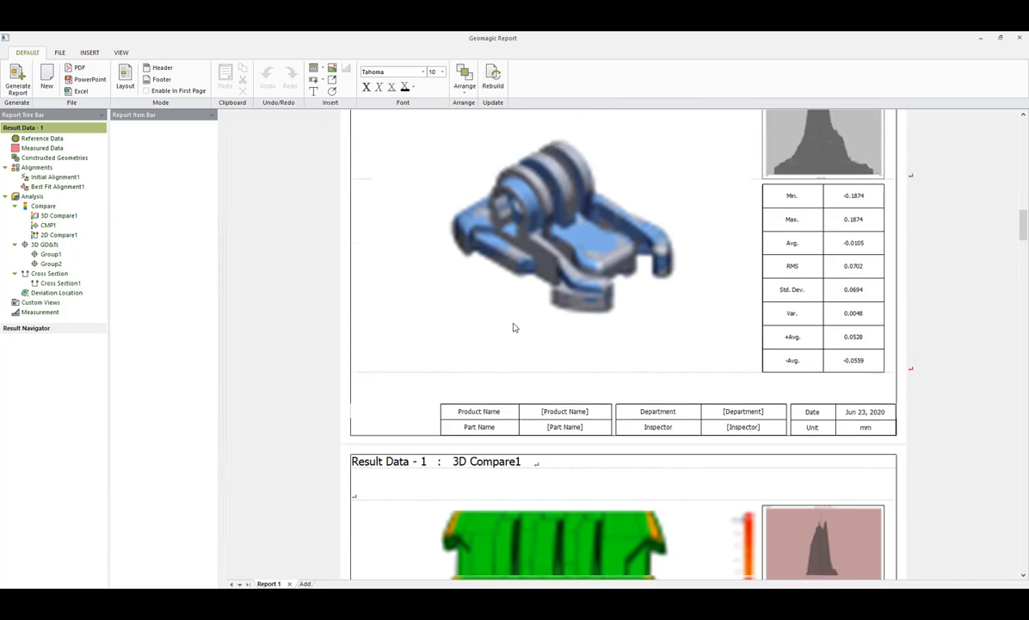
Examine the report's 3D Compare1, CMP1 and 2D Compare1 pages with their deviation maps and tables.
scroll(513, 327, "down", 6)
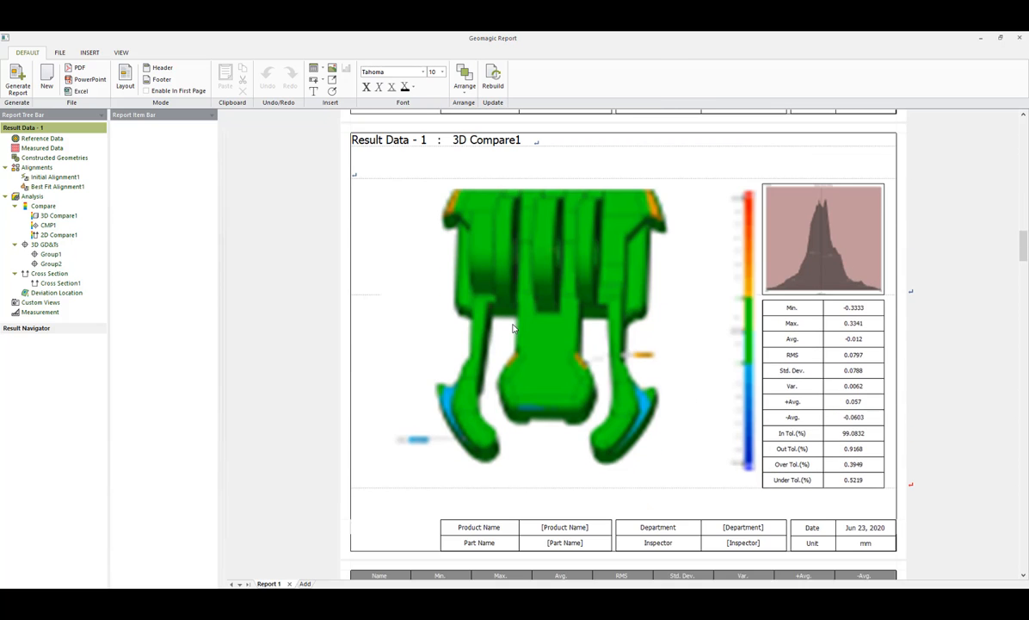
scroll(513, 328, "down", 7)
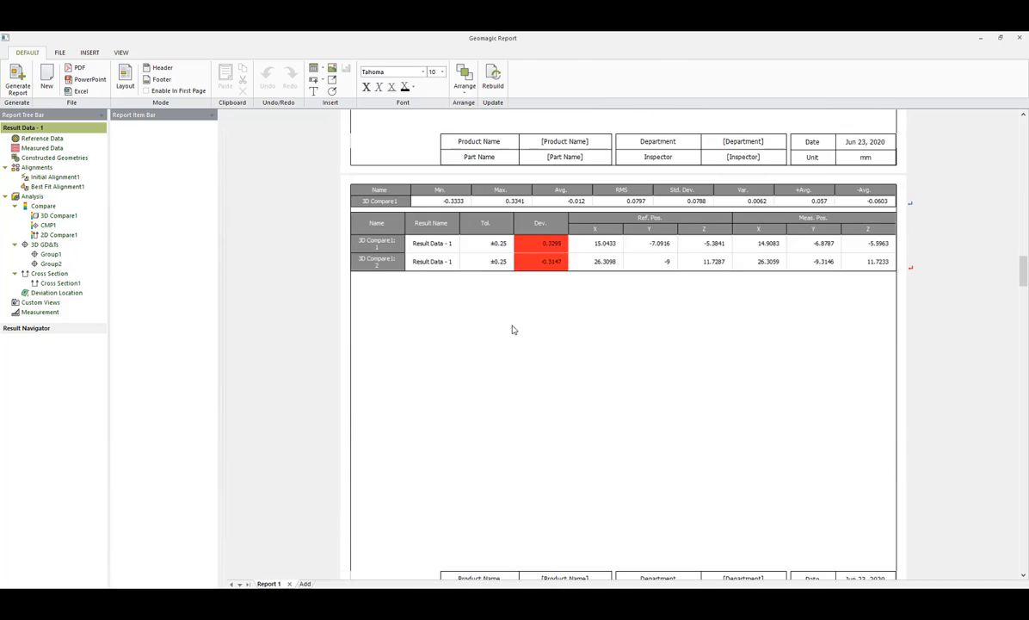
scroll(512, 329, "down", 8)
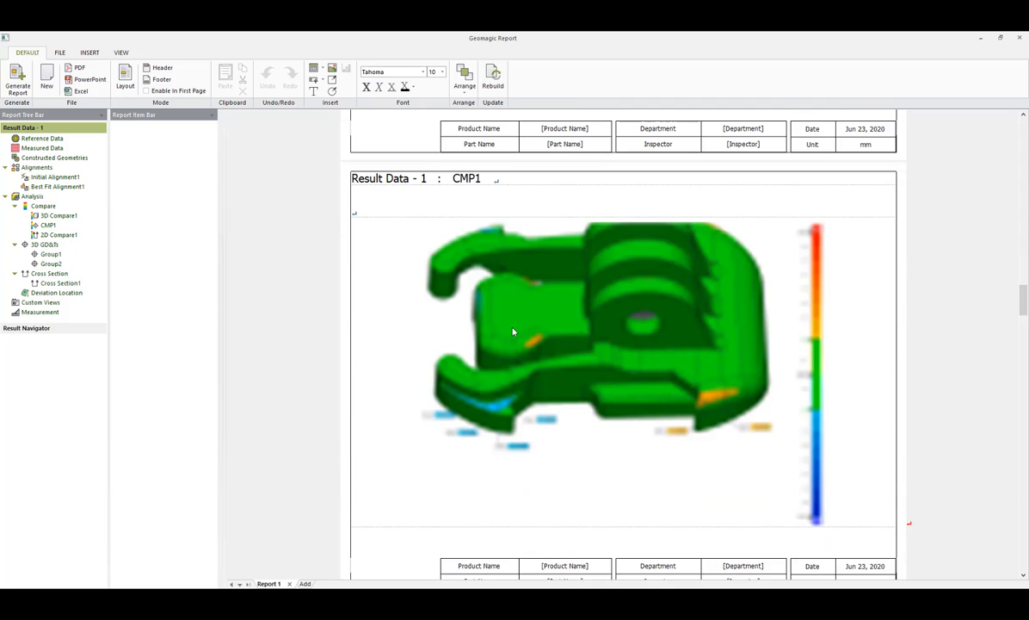
scroll(512, 331, "down", 3)
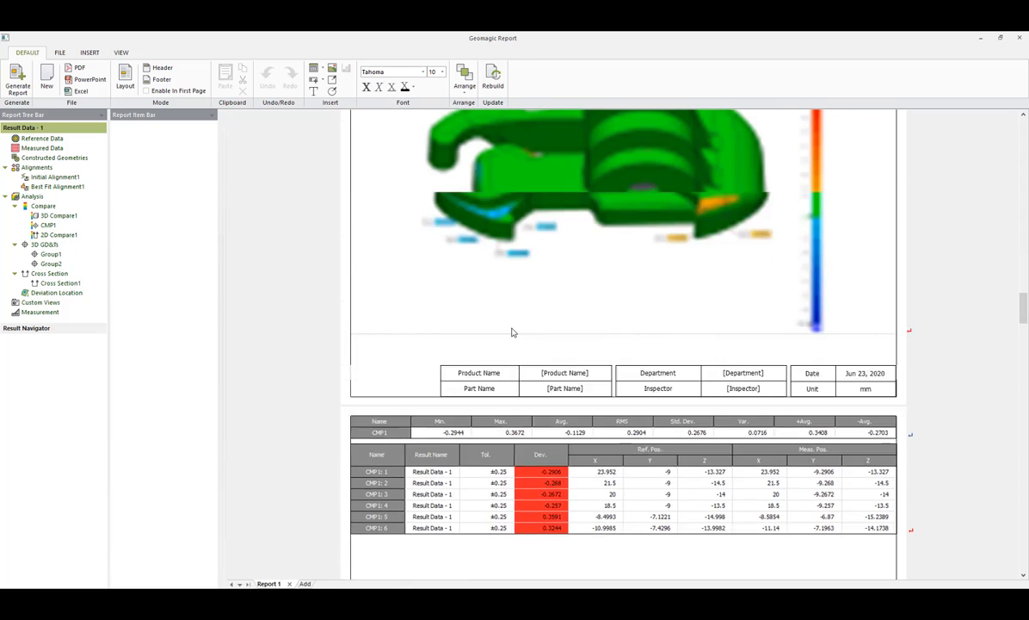
scroll(511, 332, "up", 1)
scroll(511, 332, "down", 3)
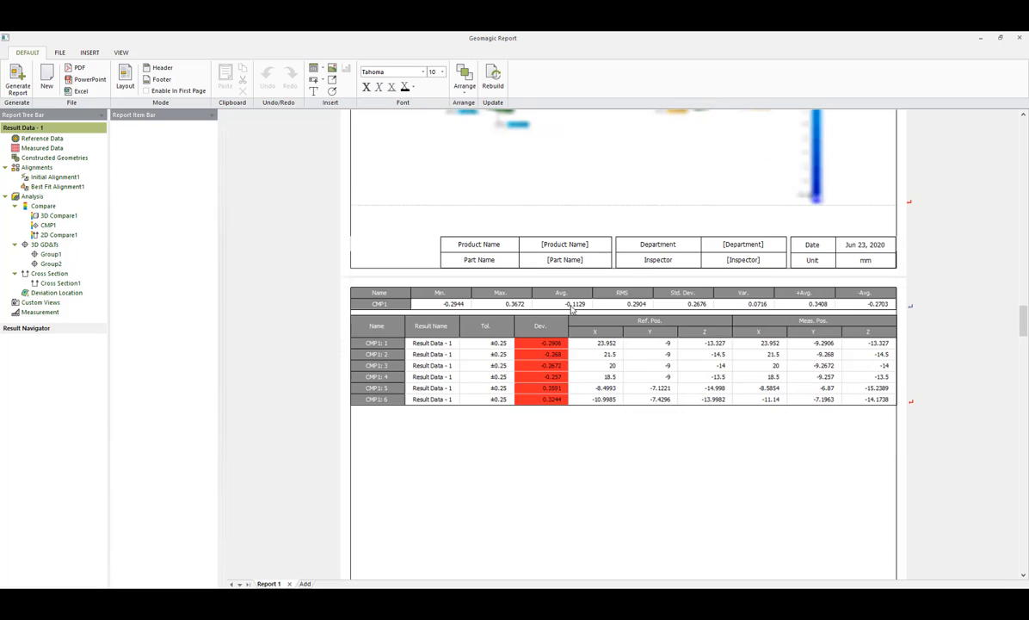
scroll(569, 310, "down", 7)
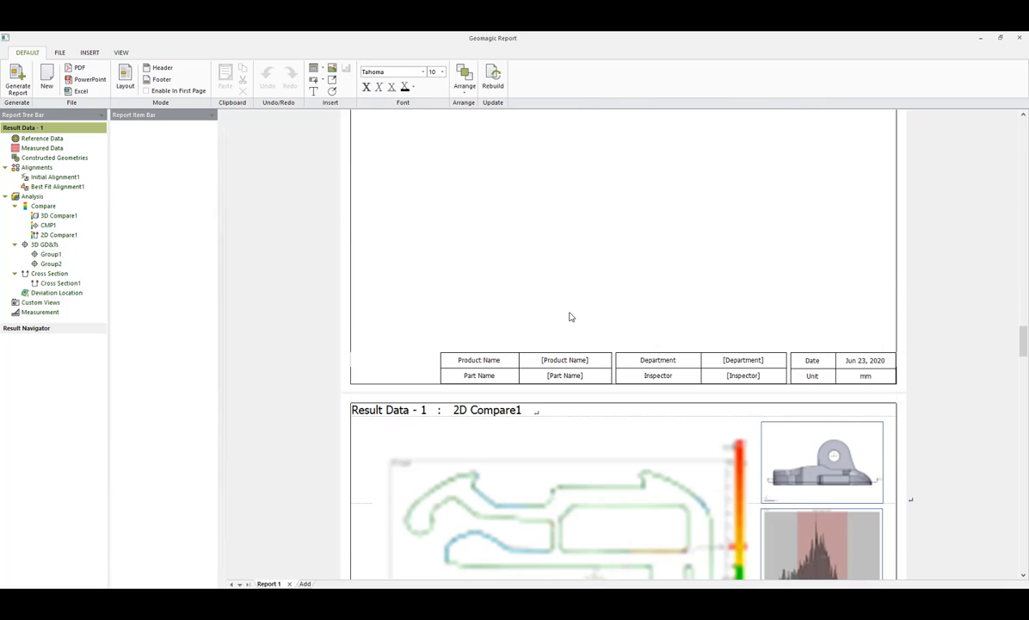
scroll(569, 317, "down", 3)
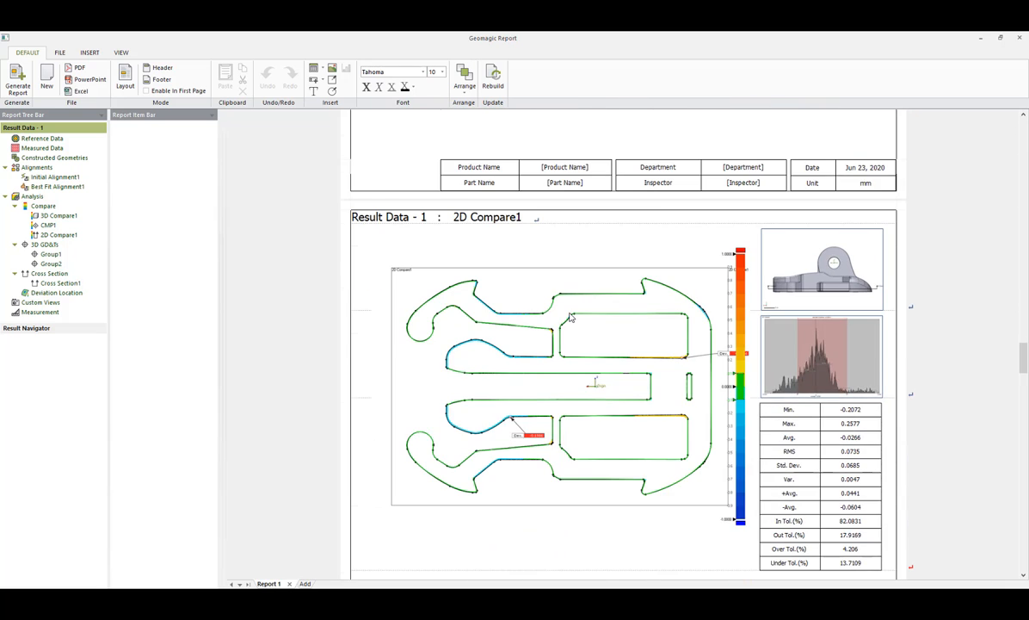
scroll(570, 318, "down", 2)
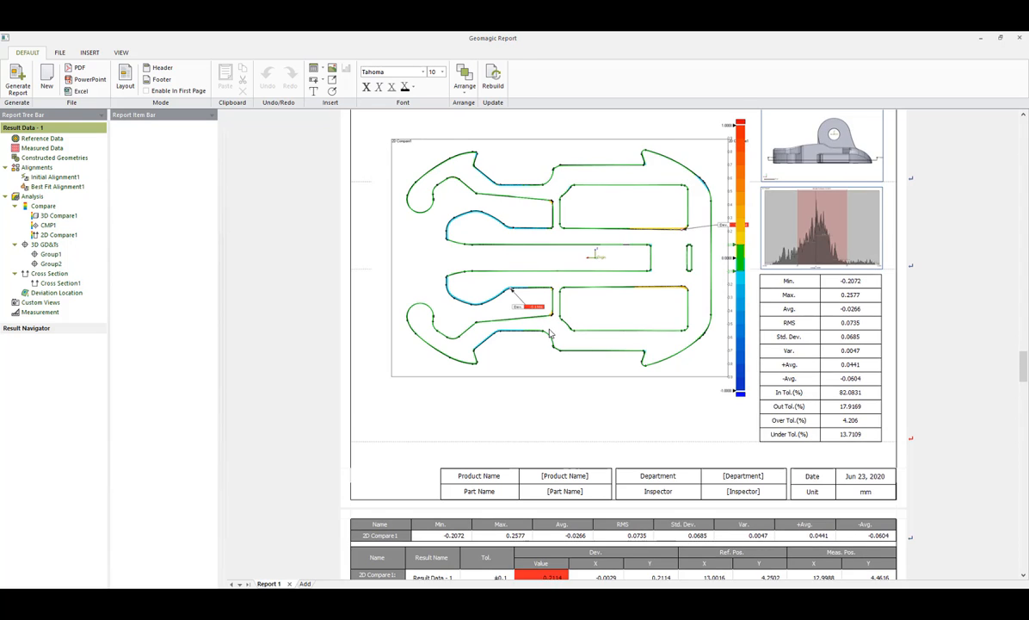
Review the report's Cross Section1, Group1 and Group2 pages covering the dimensions and geometric tolerances.
scroll(551, 334, "down", 15)
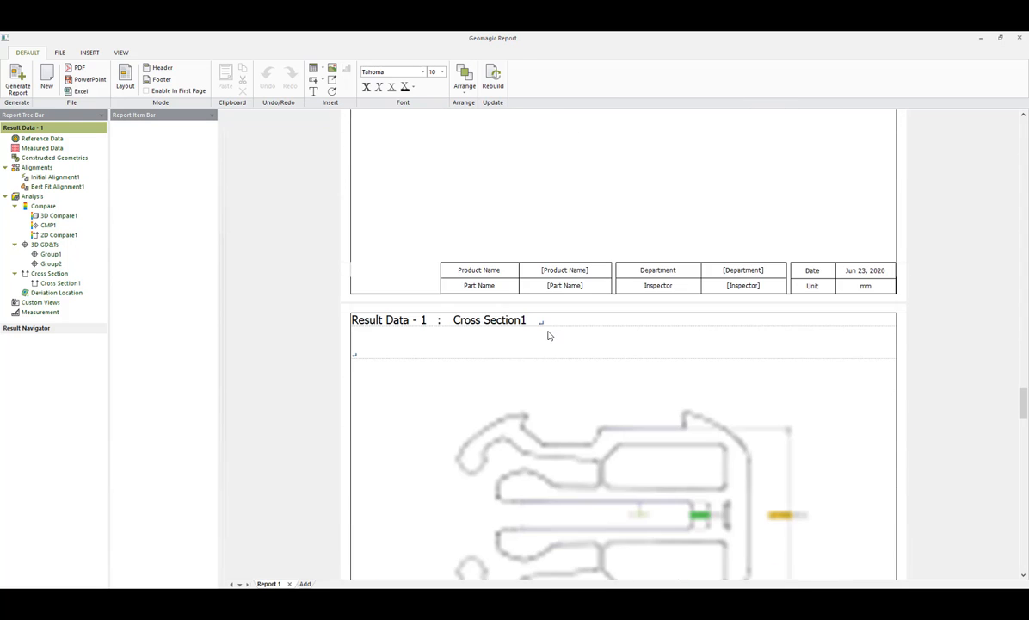
scroll(549, 335, "down", 6)
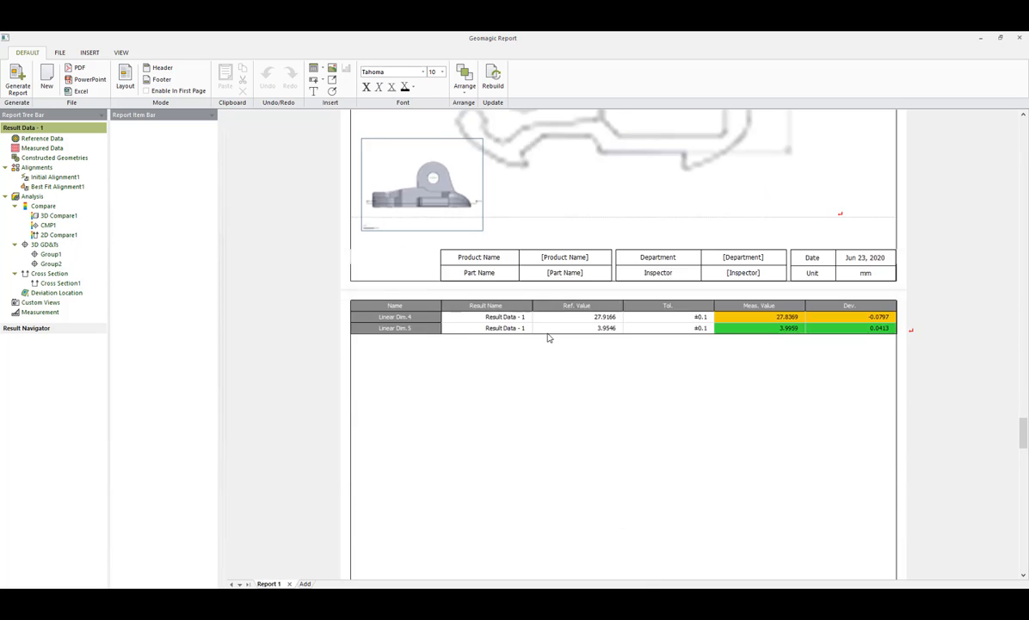
scroll(548, 336, "down", 4)
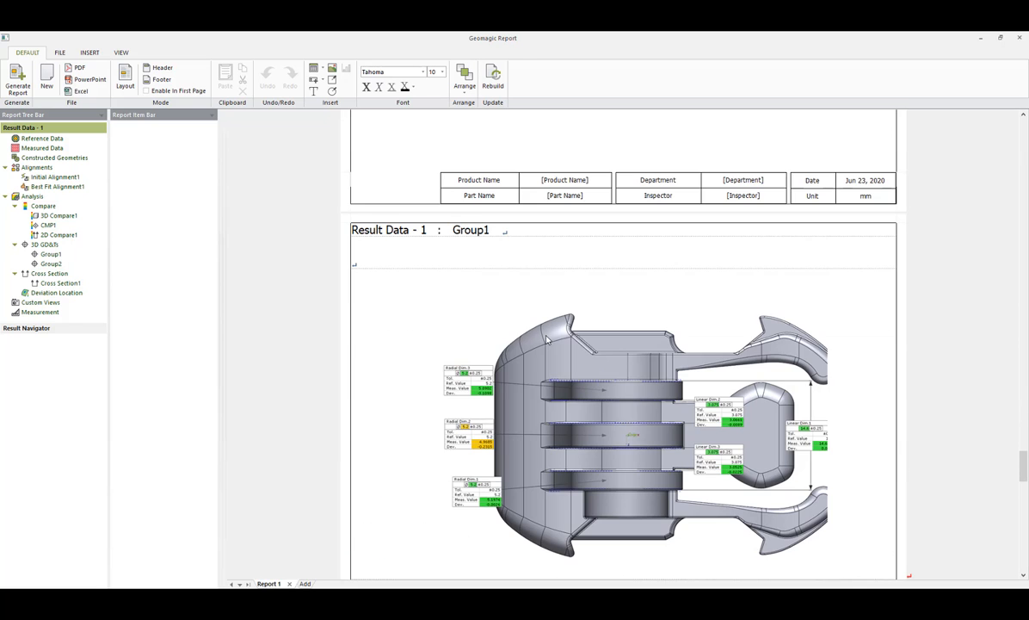
scroll(544, 340, "down", 5)
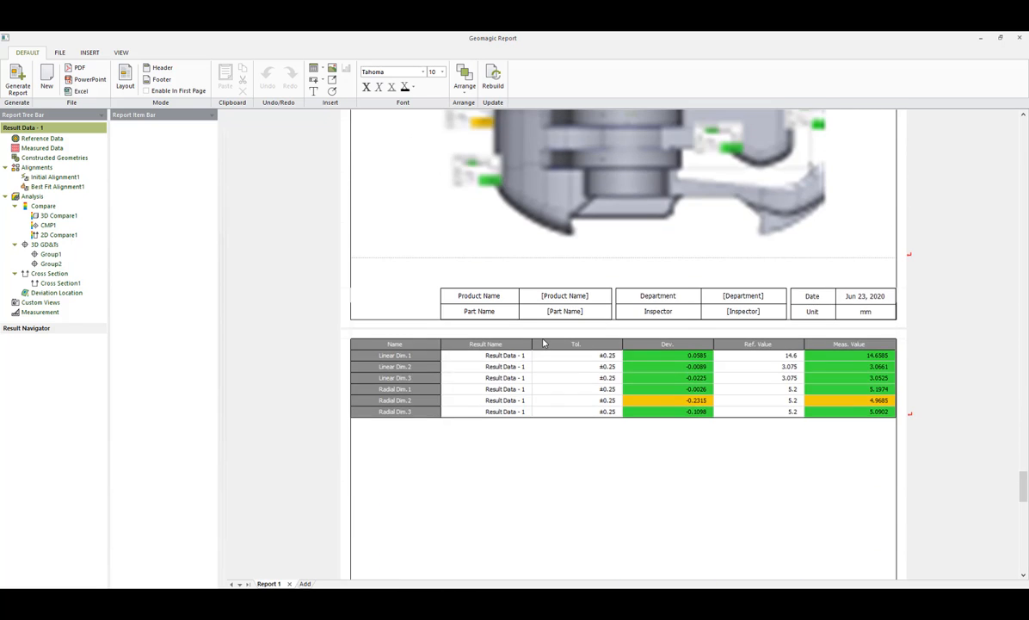
scroll(542, 343, "down", 6)
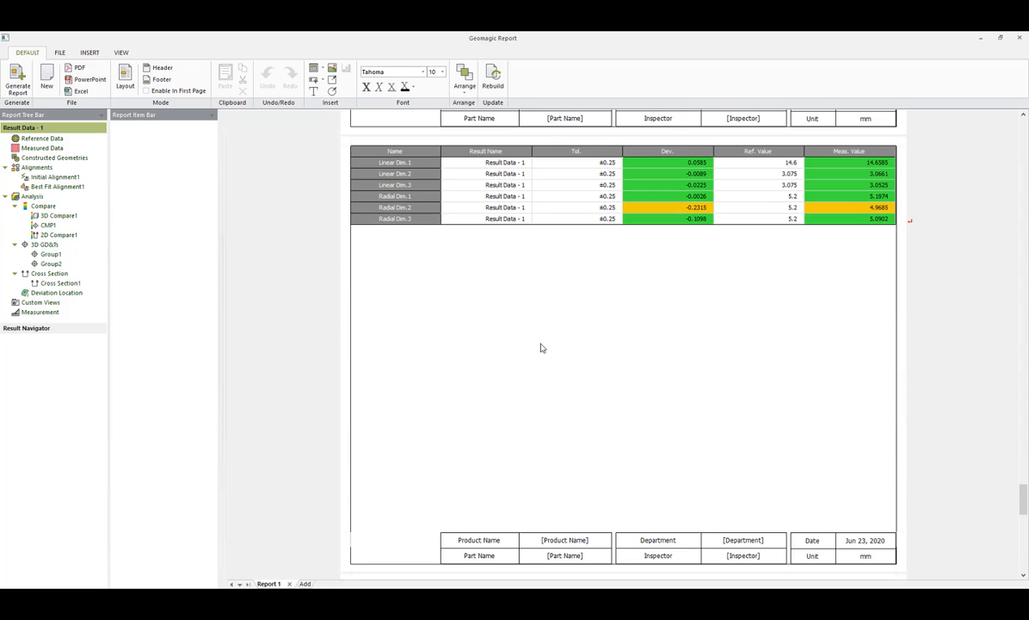
scroll(541, 347, "down", 5)
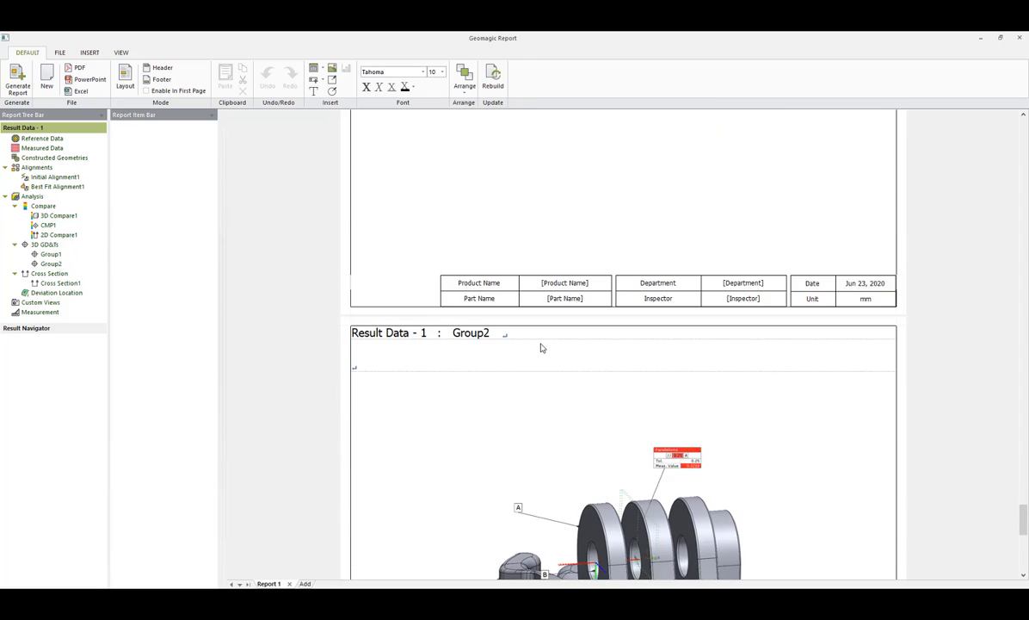
scroll(541, 348, "down", 1)
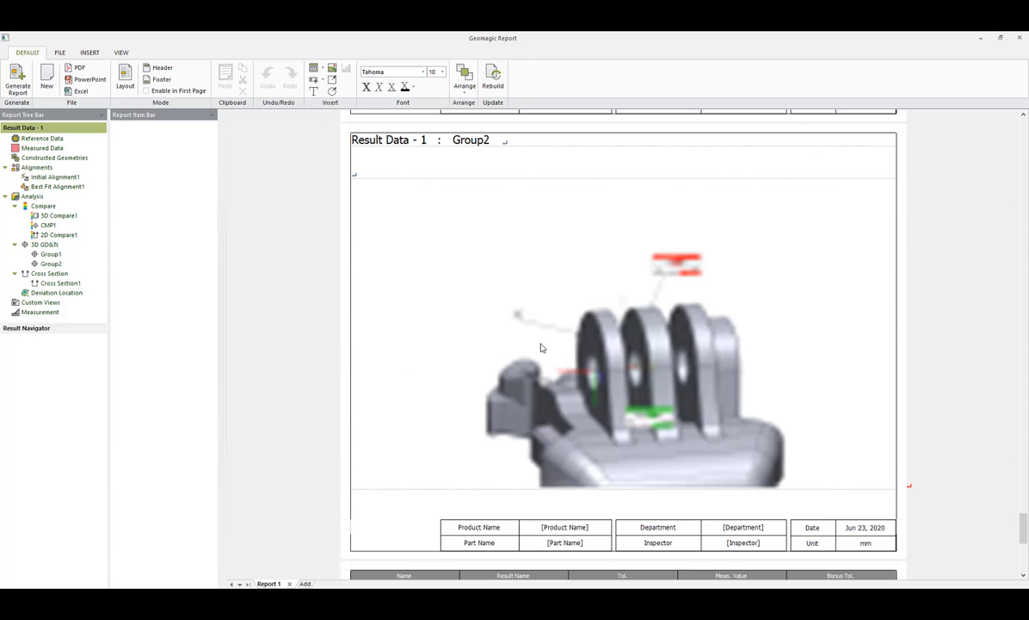